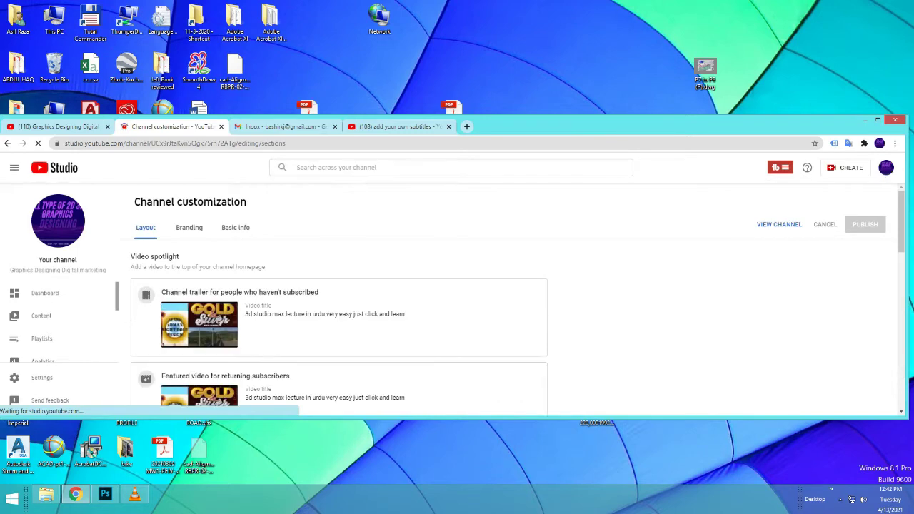
# Open the channel's basic info in the YouTube Studio settings and examine the existing keyword list.
pyautogui.moveTo(614, 125); pyautogui.dragTo(621, 95)
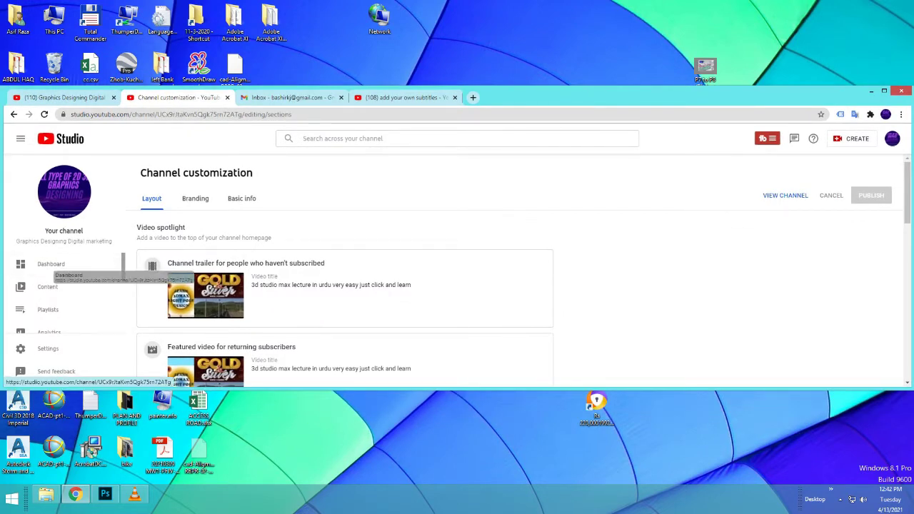
pyautogui.moveTo(129, 277); pyautogui.dragTo(111, 289)
pyautogui.scroll(-3, 104, 290)
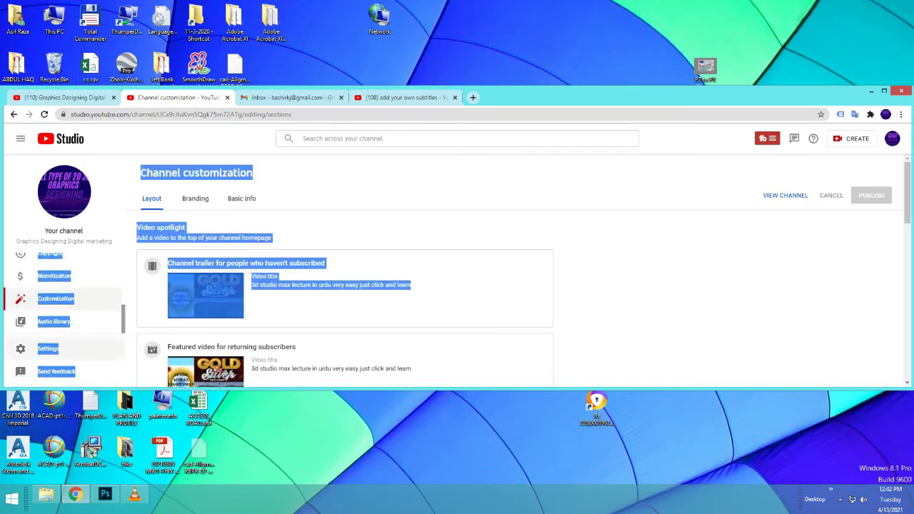
pyautogui.click(48, 349)
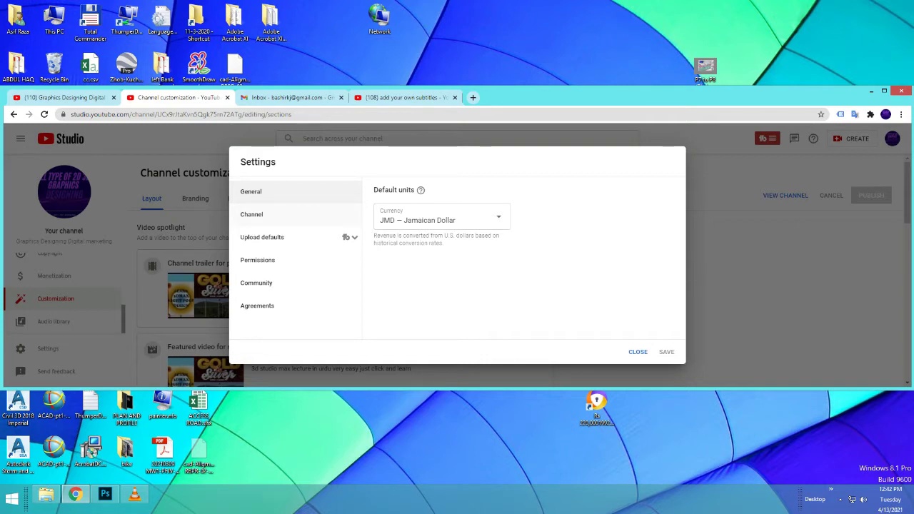
pyautogui.click(251, 214)
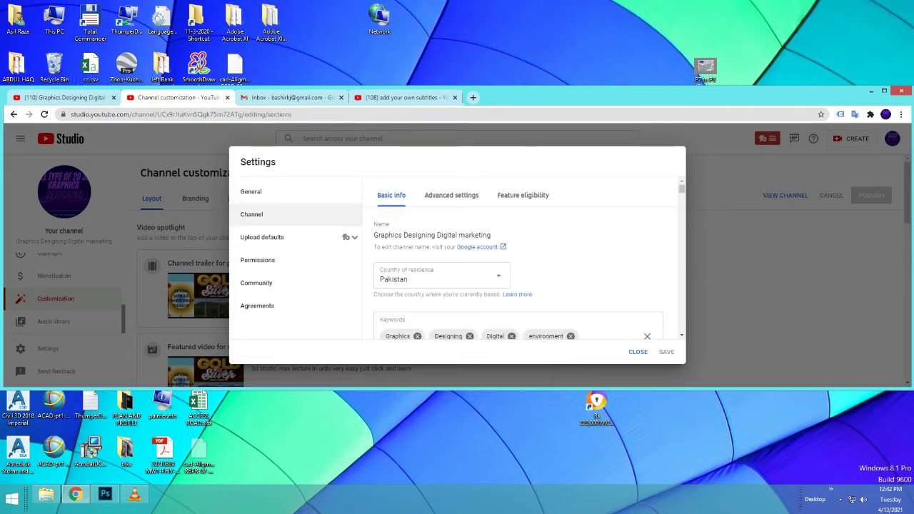
pyautogui.scroll(-3, 521, 271)
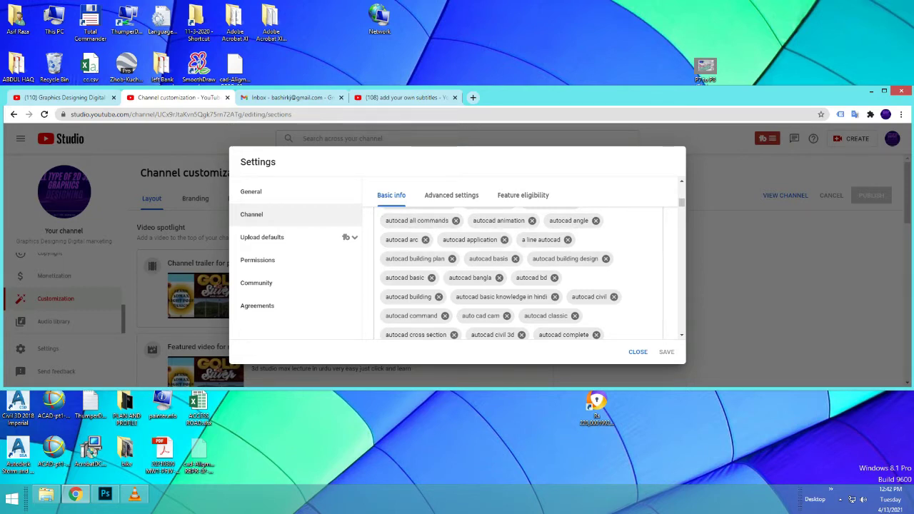
pyautogui.scroll(-10, 500, 272)
pyautogui.scroll(-15, 499, 272)
pyautogui.scroll(20, 499, 271)
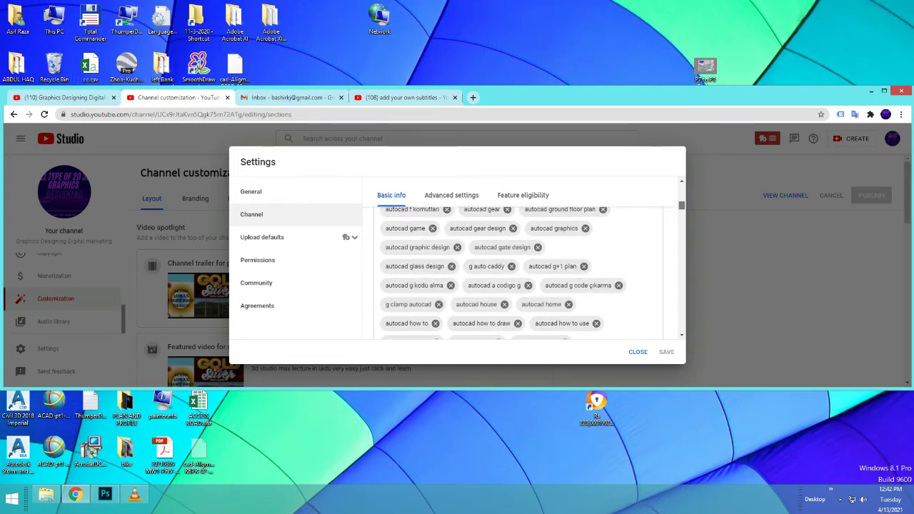
pyautogui.scroll(5, 499, 271)
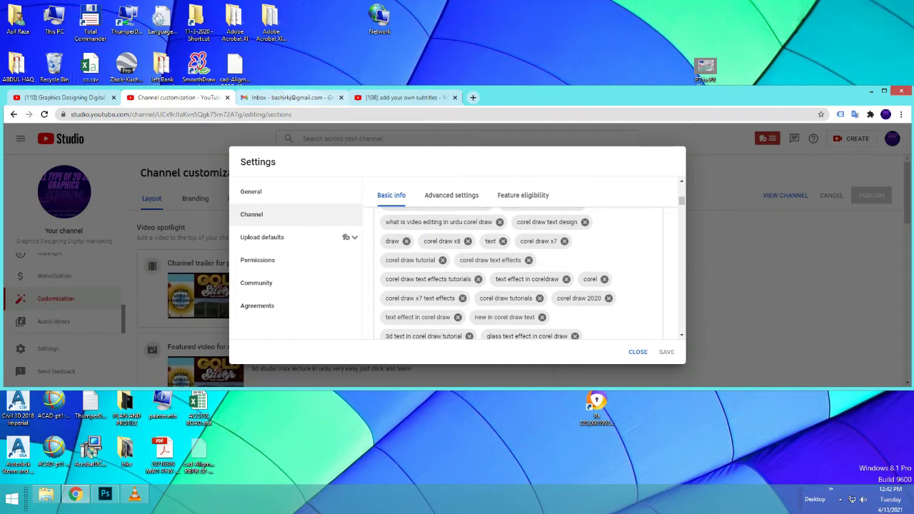
# Load google.com in the browser tab that holds the Gmail inbox.
pyautogui.click(293, 97)
pyautogui.click(120, 114)
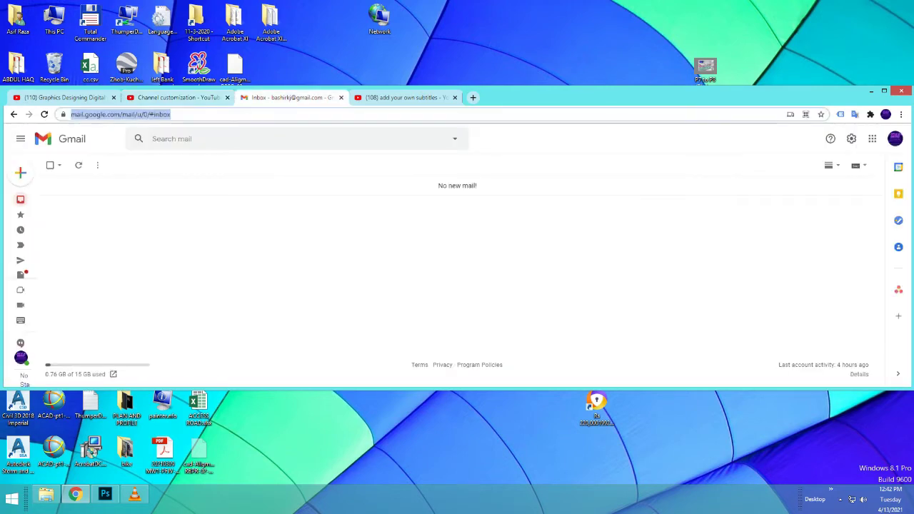
pyautogui.write('G')
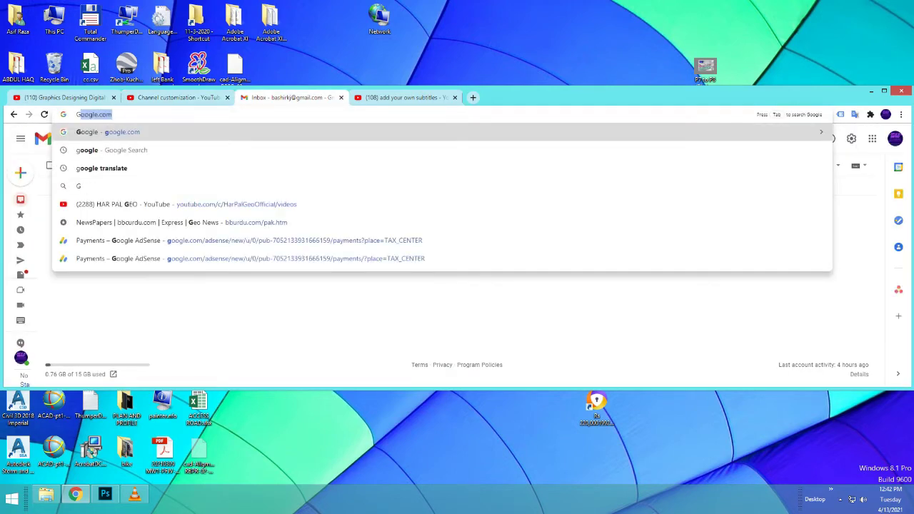
pyautogui.write('G')
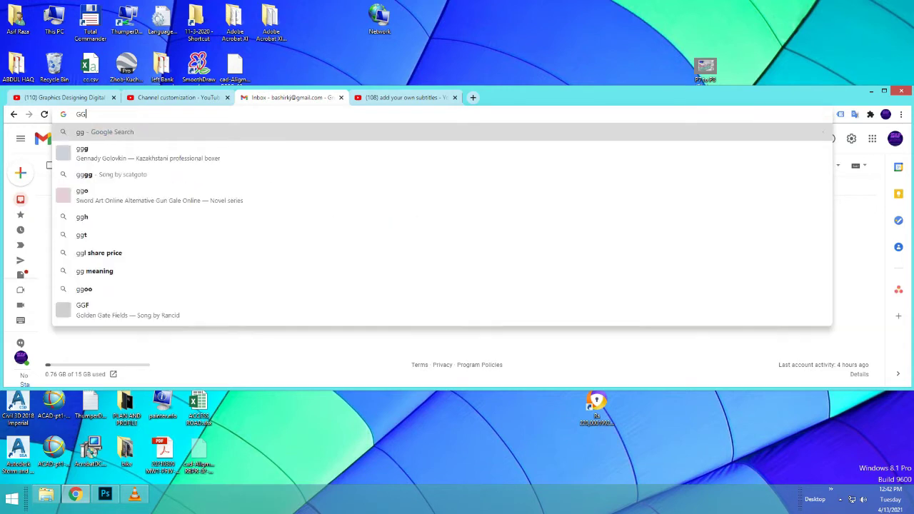
pyautogui.press('BackSpace')
pyautogui.press('BackSpace')
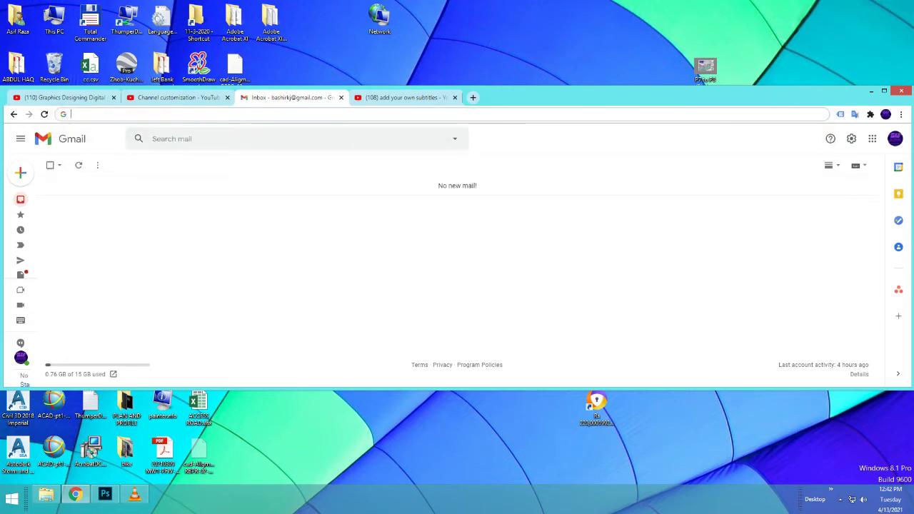
pyautogui.write('Google.com')
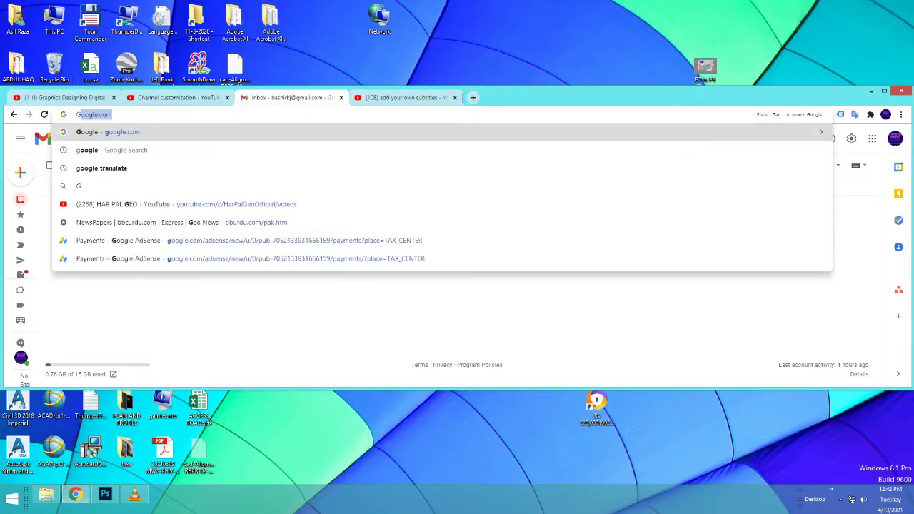
pyautogui.press('Return')
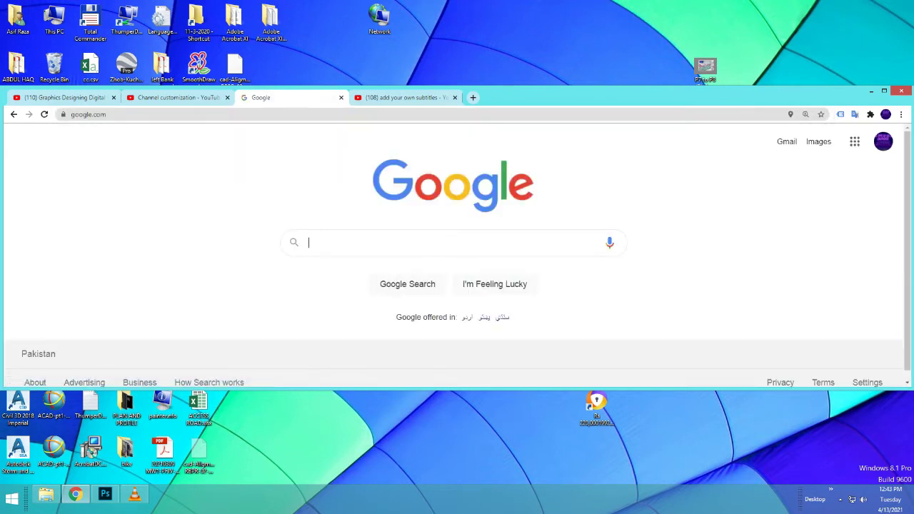
# Search Google for "rapidtags" and open the Rapidtags site from the results.
pyautogui.write('RAPID')
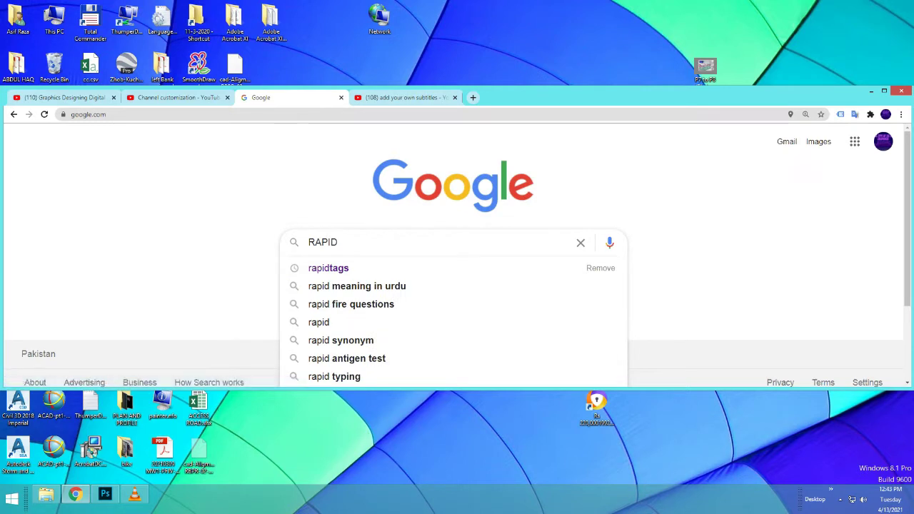
pyautogui.press('BackSpace')
pyautogui.press('BackSpace')
pyautogui.press('BackSpace')
pyautogui.press('BackSpace')
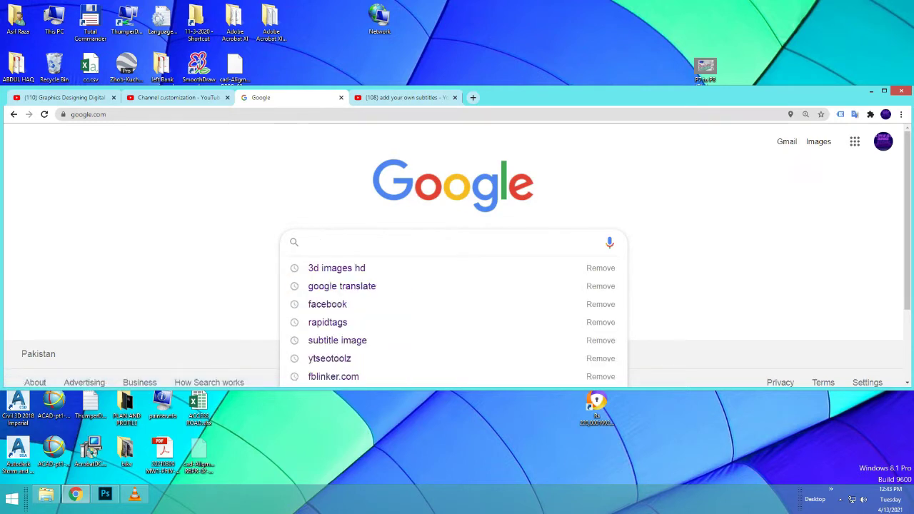
pyautogui.write('rapid')
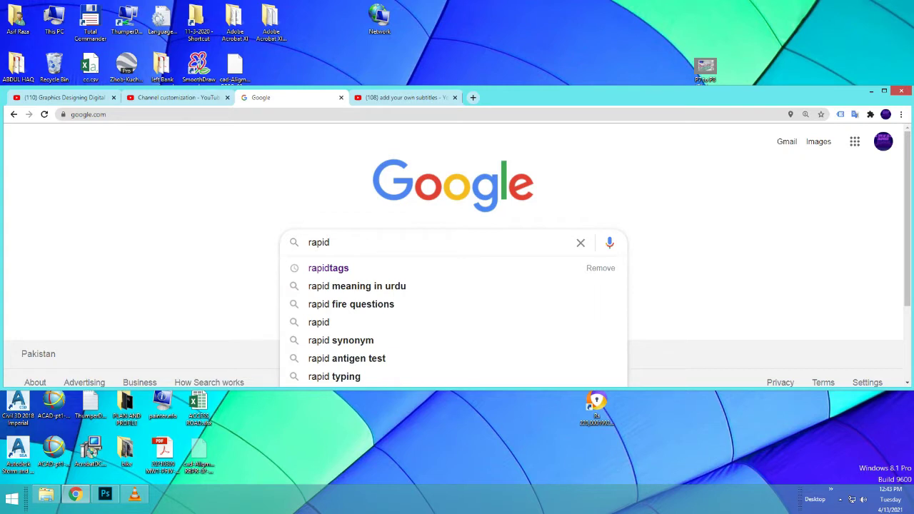
pyautogui.click(328, 268)
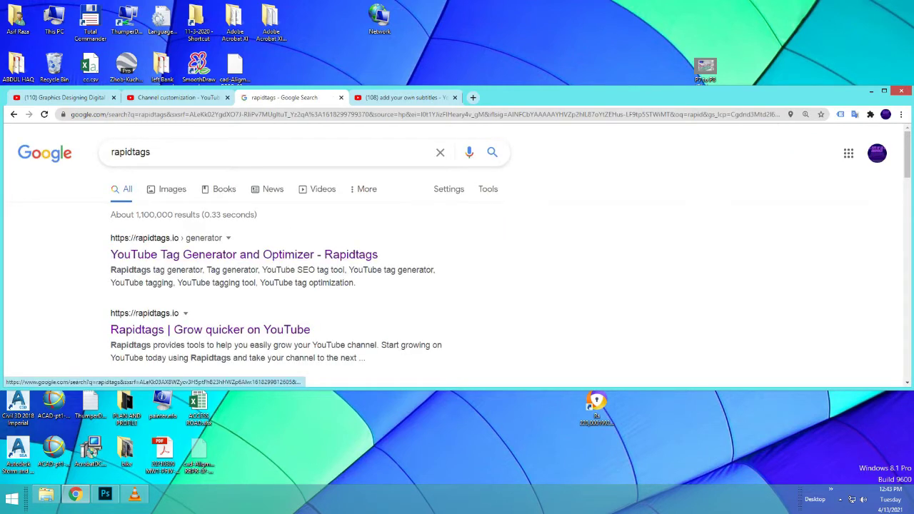
pyautogui.click(210, 329)
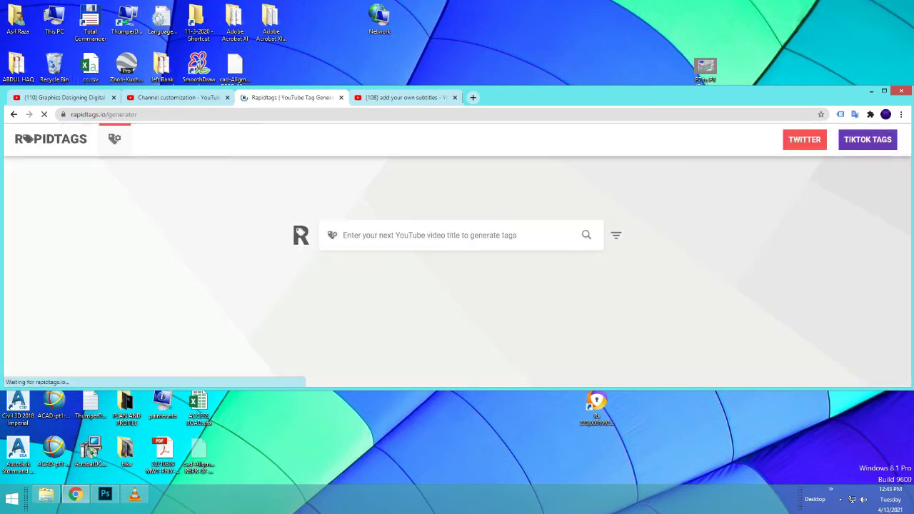
# Generate YouTube tags for the video title "ms word" and copy the whole tag list.
pyautogui.click(429, 235)
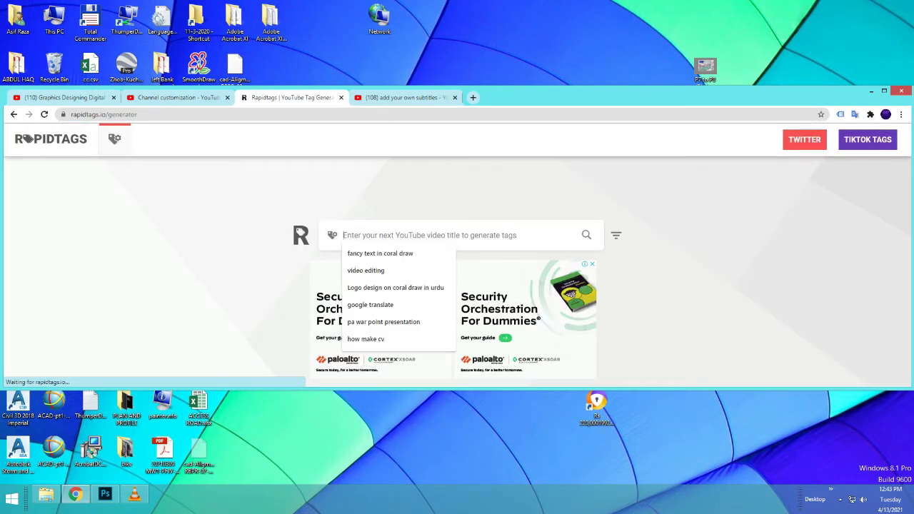
pyautogui.write('ms ')
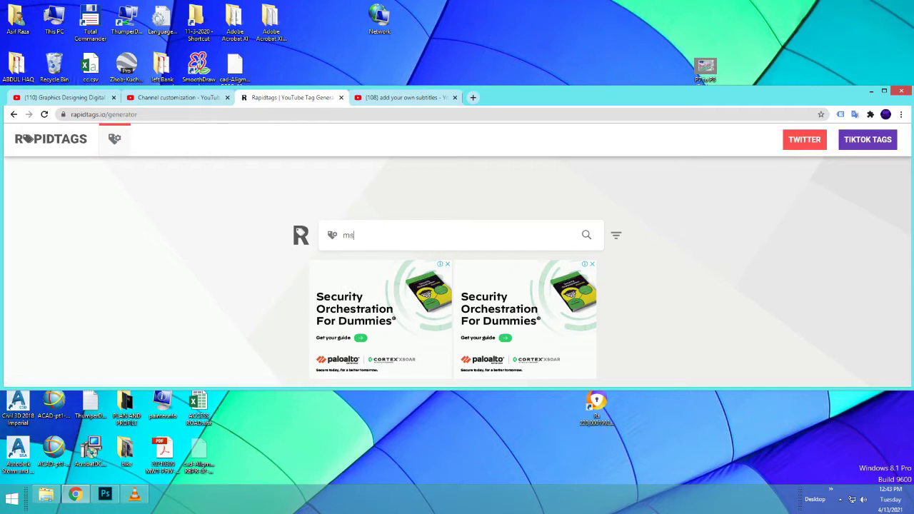
pyautogui.write('word')
pyautogui.press('Return')
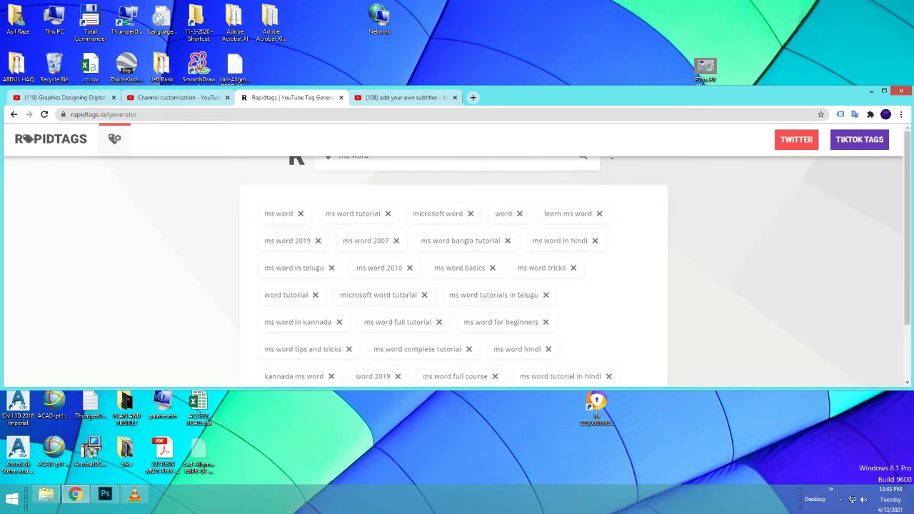
pyautogui.scroll(-1, 453, 271)
pyautogui.moveTo(906, 281)
pyautogui.mouseDown()
pyautogui.moveTo(907, 263)
pyautogui.moveTo(906, 283)
pyautogui.mouseUp()
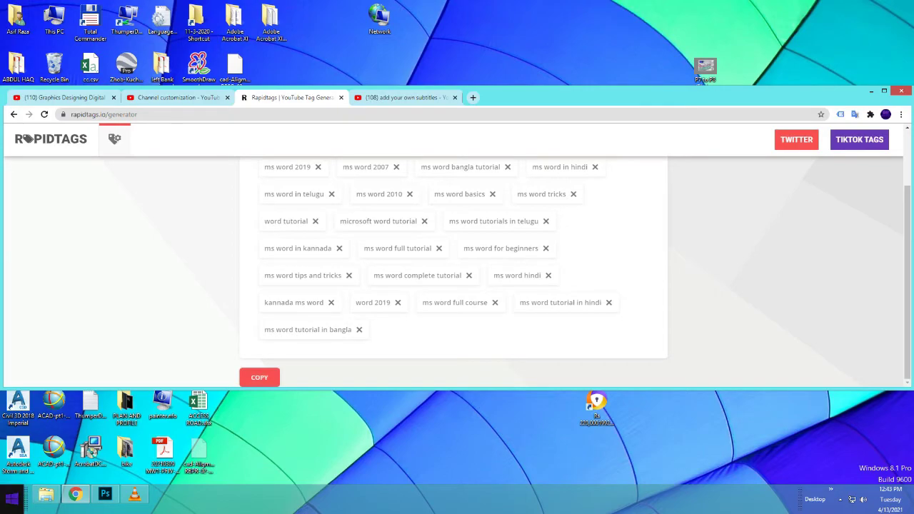
# Switch to Word 2013, create a blank document and paste the copied ms word tags into it.
pyautogui.click(11, 498)
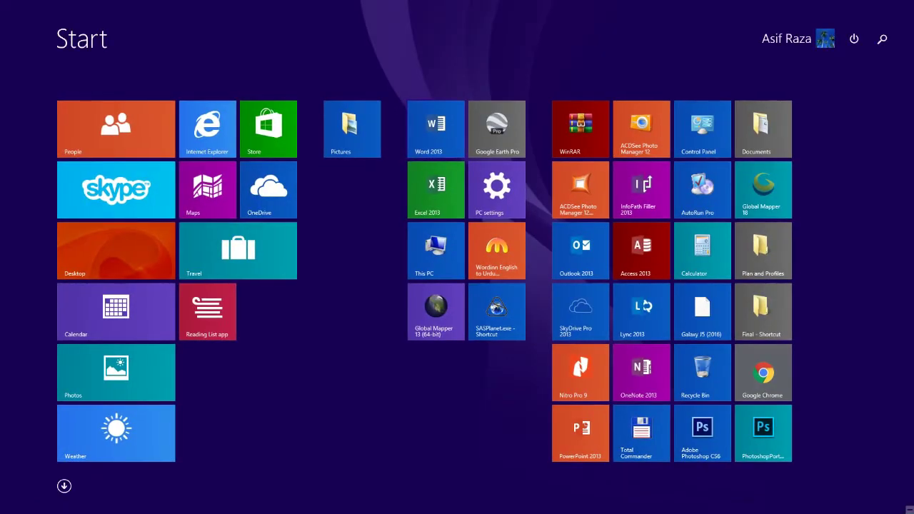
pyautogui.click(436, 129)
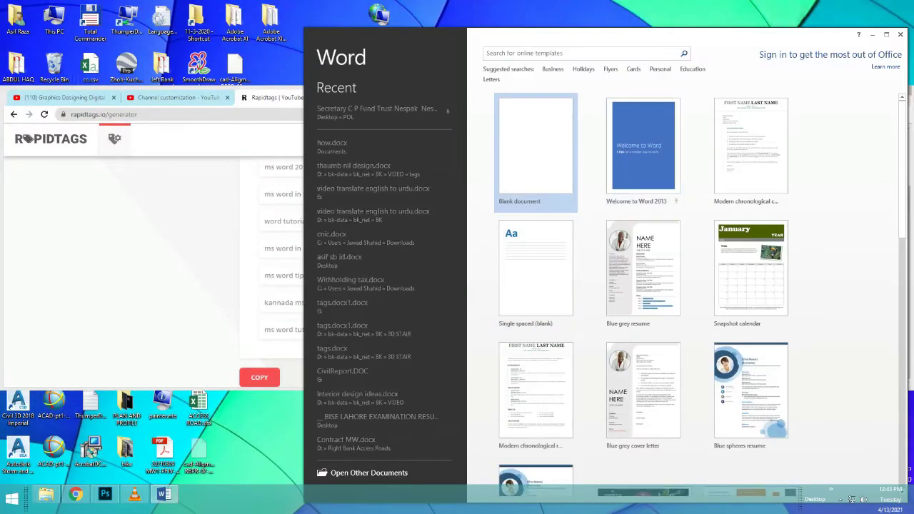
pyautogui.click(496, 128)
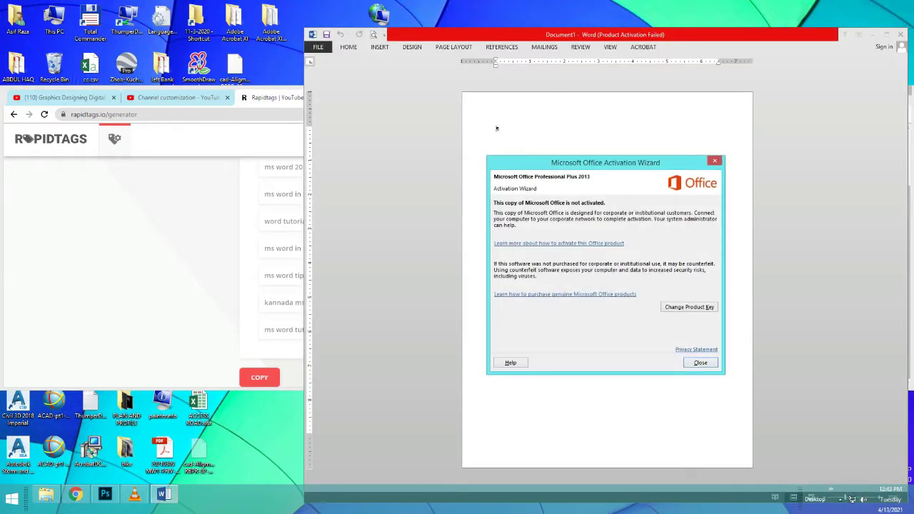
pyautogui.press('Escape')
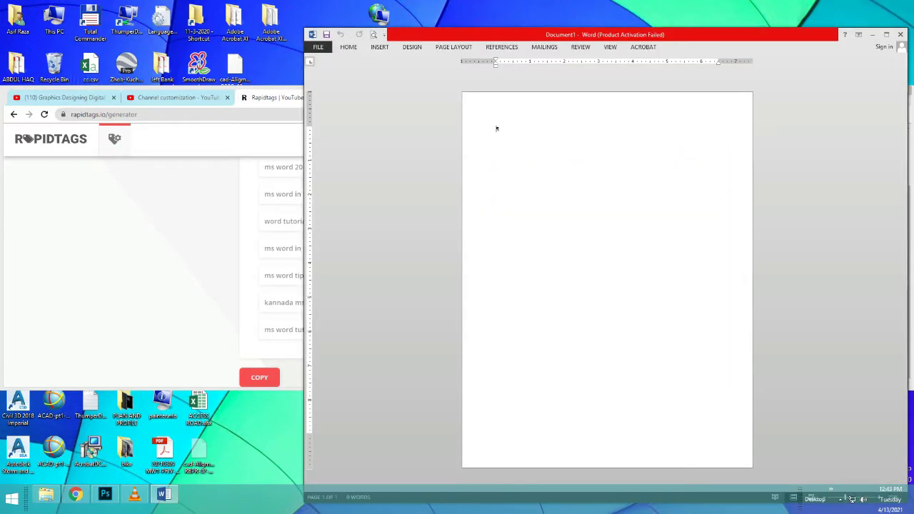
pyautogui.write('ms word,ms word tutorial,microsoft word,word,learn ms word,ms word 2019,ms word 2007,ms word bangla tutorial,ms word in hindi,ms word in telugu,ms word 2010,ms word basics,ms word tricks,word tutorial,microsoft word tutorial,ms word tutorials in telugu,ms word in kannada,ms word full tutorial,ms word for beginners,ms word tips and tricks,ms word complete tutorial,ms word hindi,kannada ms word,word 2019,ms word full course,ms word tutorial in hindi,ms word tutorial in bangla')
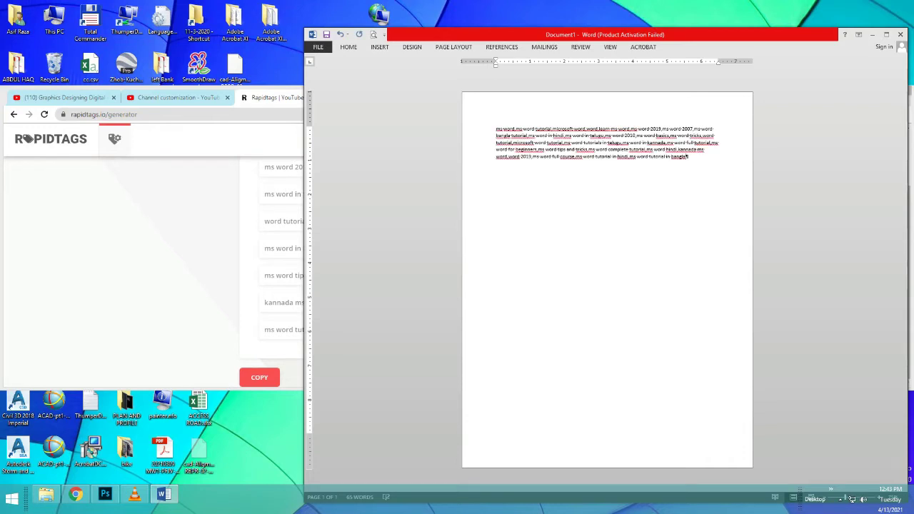
# Enlarge the text of all pasted tags by seven points and start a new line after the last tag.
pyautogui.hotkey('ctrl', 'a')
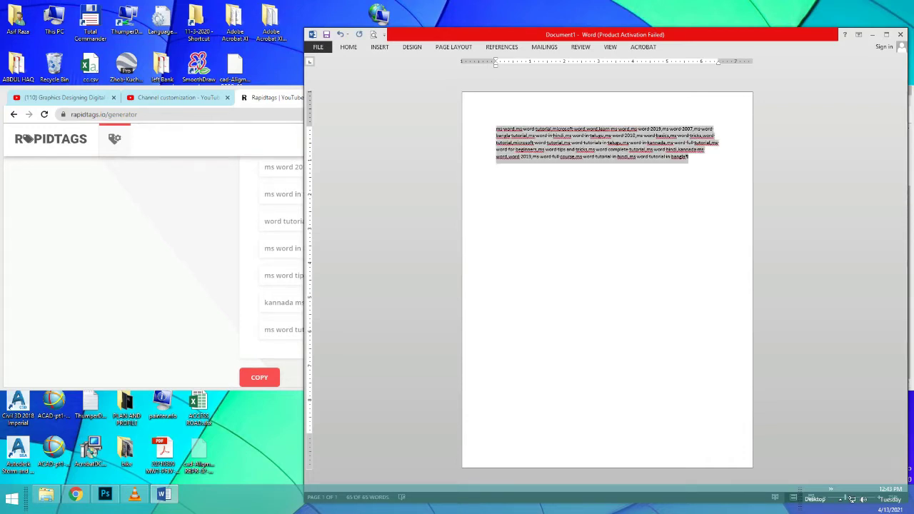
pyautogui.hotkey('ctrl', ']')
pyautogui.hotkey('ctrl', ']')
pyautogui.hotkey('ctrl', ']')
pyautogui.hotkey('ctrl', ']')
pyautogui.hotkey('ctrl', ']')
pyautogui.hotkey('ctrl', ']')
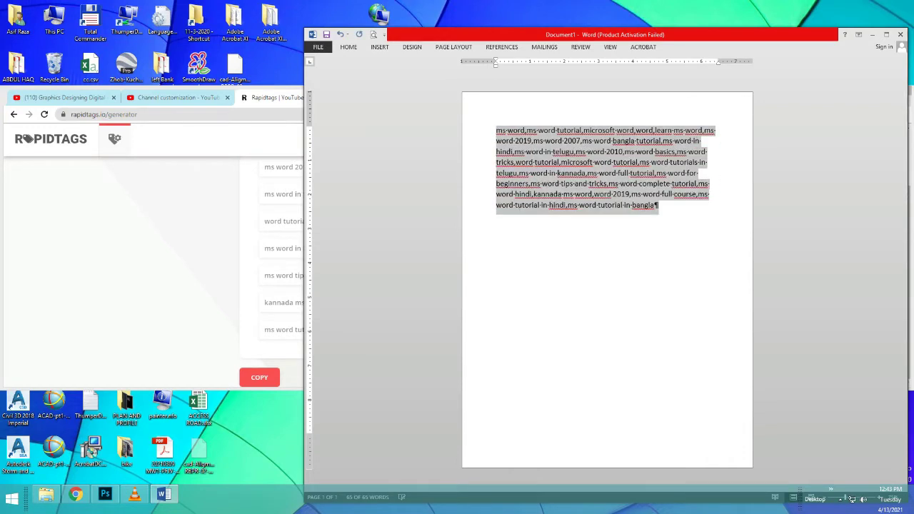
pyautogui.hotkey('ctrl', ']')
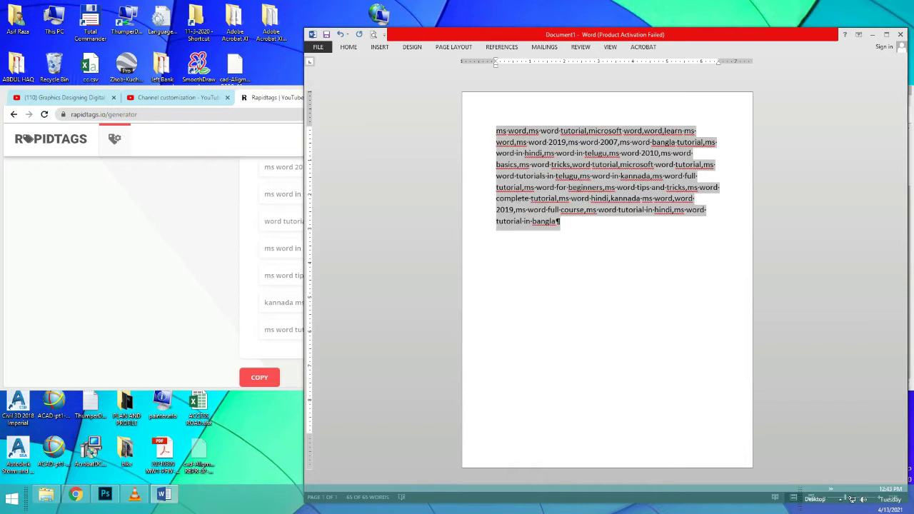
pyautogui.click(558, 221)
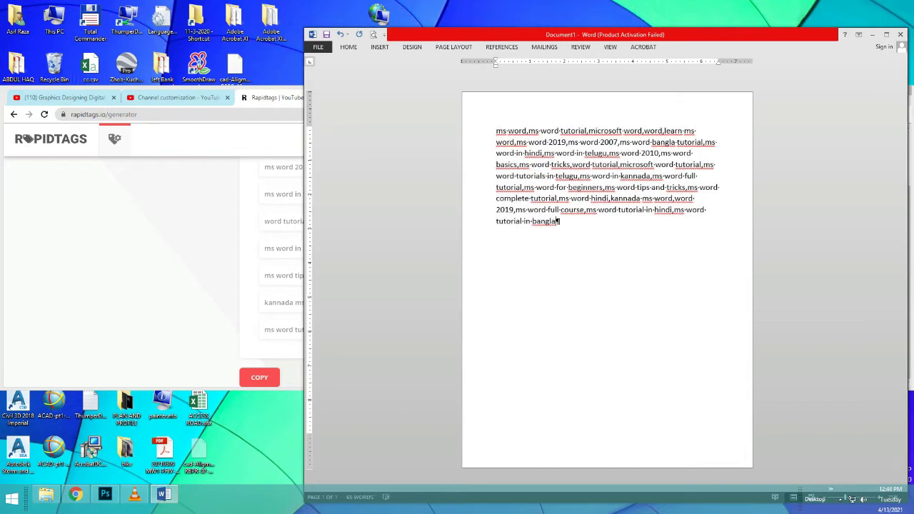
pyautogui.press('Return')
# Switch to Rapidtags in Chrome and generate YouTube tags for the video title "auto cad".
pyautogui.click(75, 494)
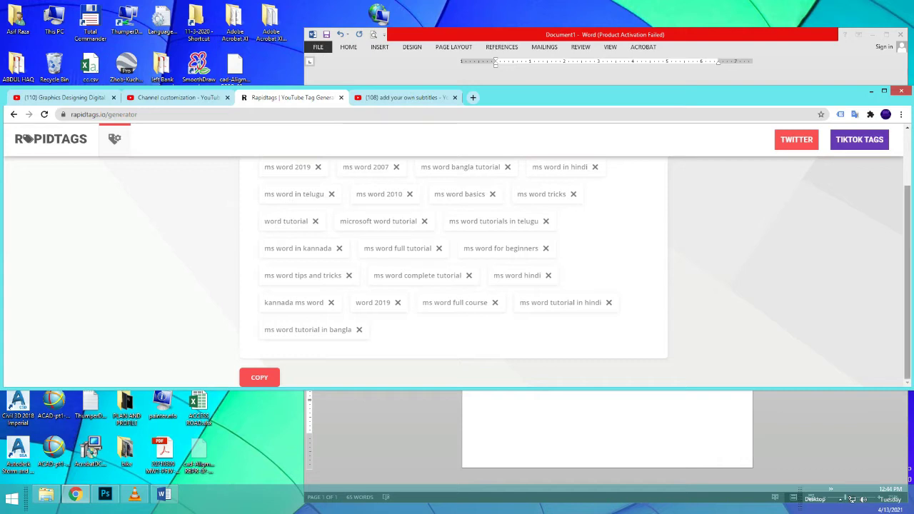
pyautogui.scroll(1, 453, 271)
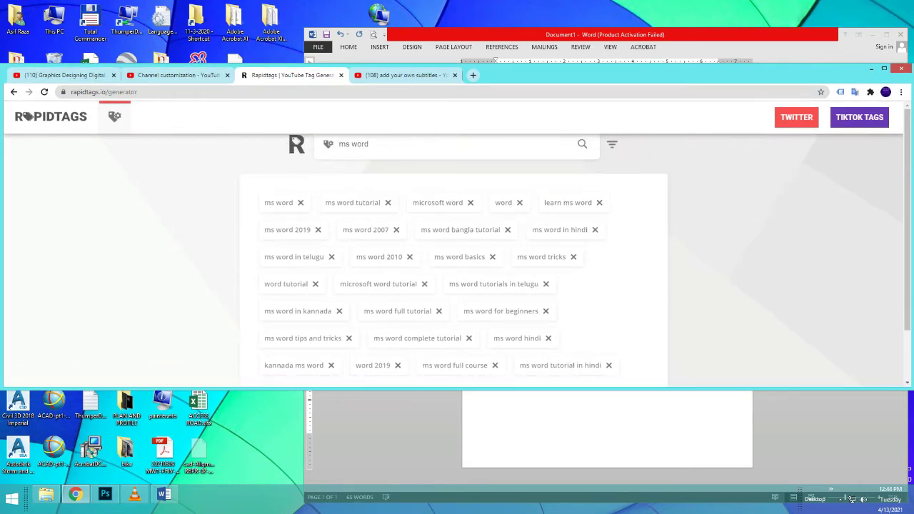
pyautogui.press('BackSpace')
pyautogui.press('BackSpace')
pyautogui.press('BackSpace')
pyautogui.press('BackSpace')
pyautogui.press('BackSpace')
pyautogui.press('BackSpace')
pyautogui.press('BackSpace')
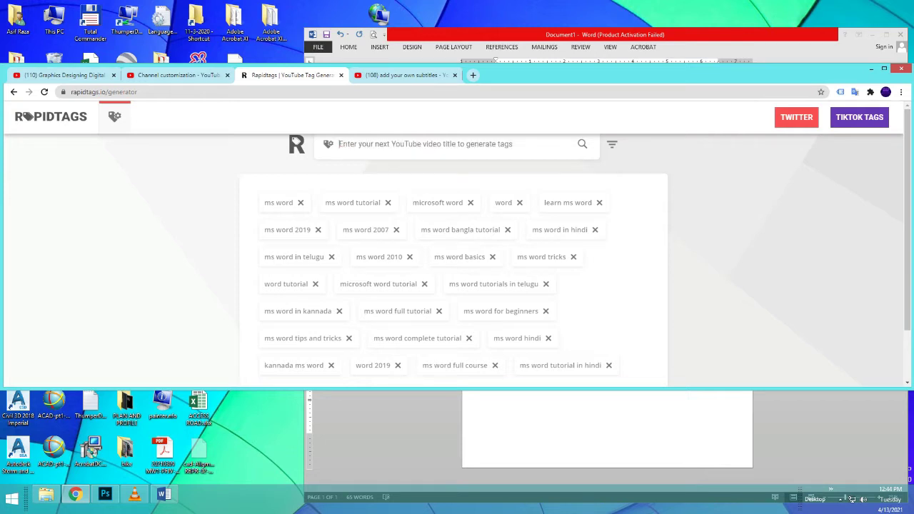
pyautogui.write('auto')
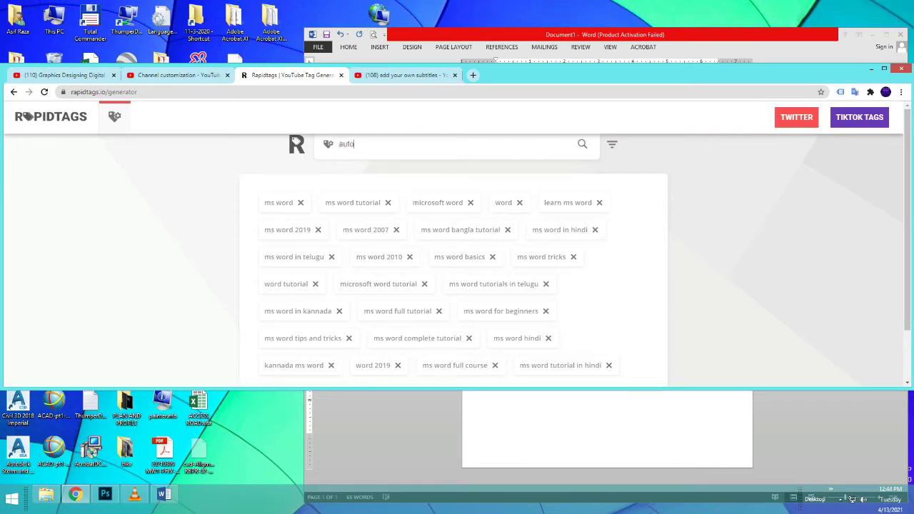
pyautogui.write(' cad')
pyautogui.press('Return')
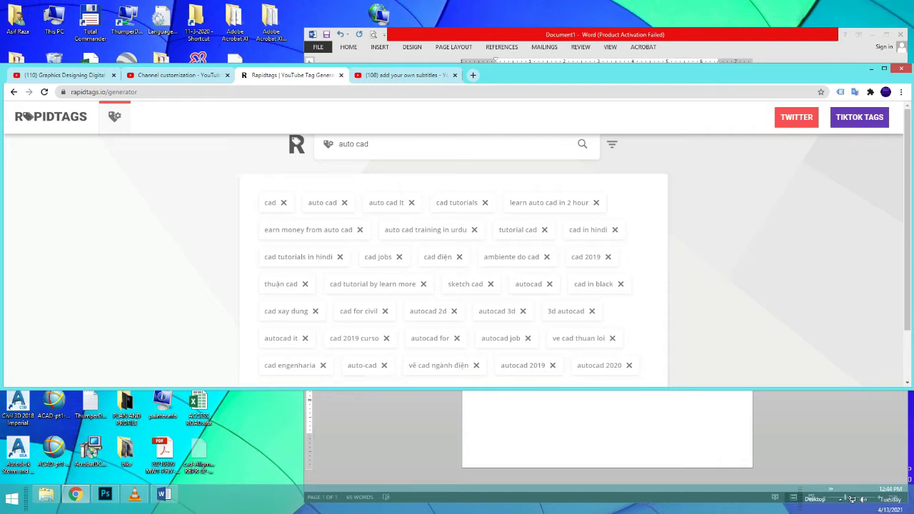
# Copy the whole auto cad tag list and paste it into the Word document below the ms word tags.
pyautogui.scroll(-1, 452, 257)
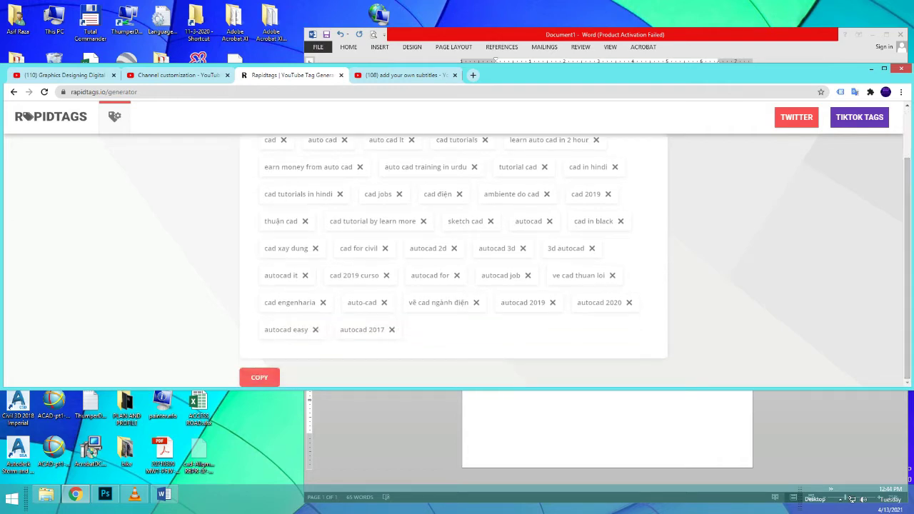
pyautogui.click(278, 376)
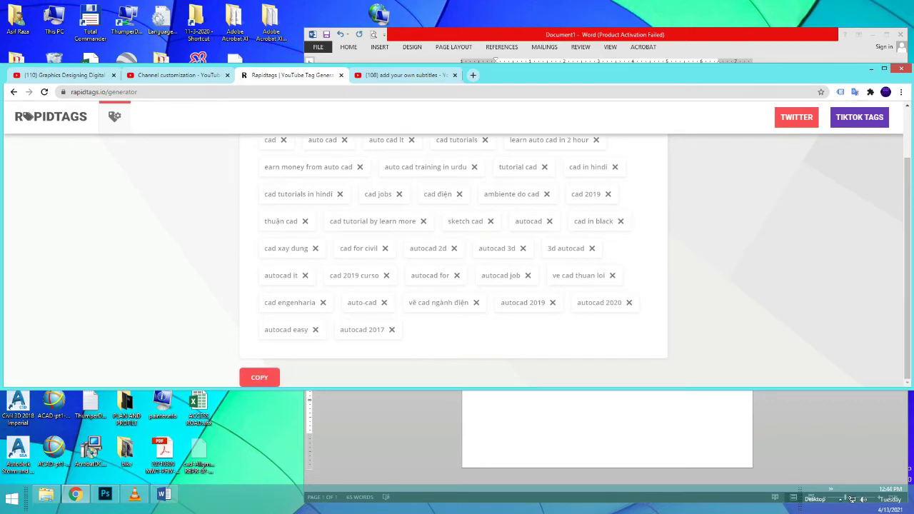
pyautogui.click(162, 494)
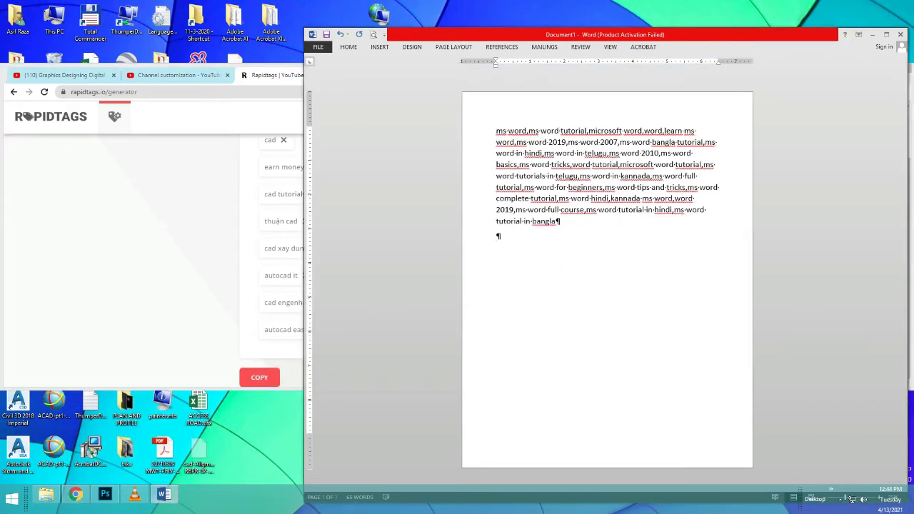
pyautogui.hotkey('ctrl', 'v')
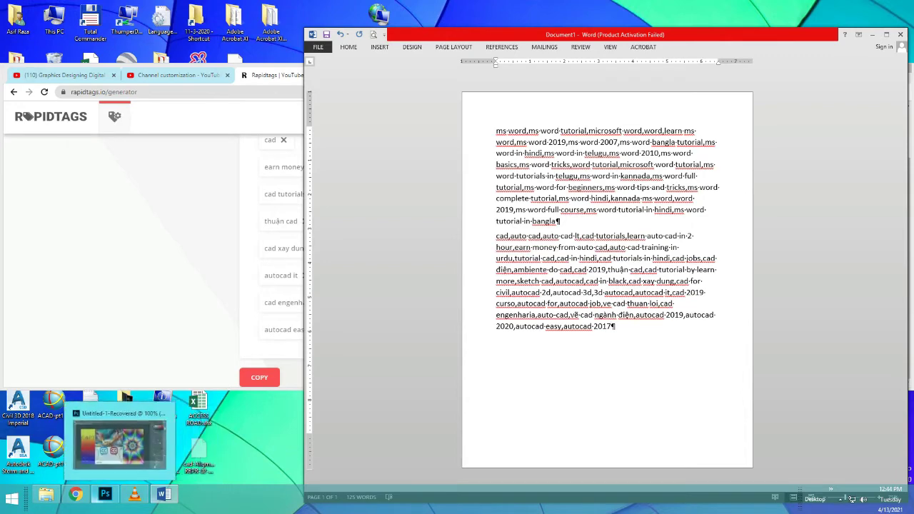
# Switch back to Rapidtags in Chrome and generate YouTube tags for the video title "corel draw".
pyautogui.moveTo(75, 494)
pyautogui.click(75, 454)
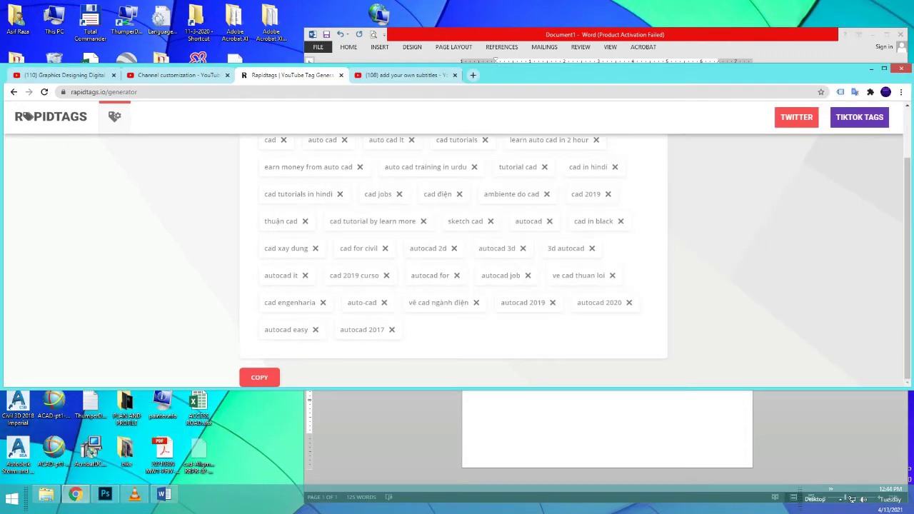
pyautogui.scroll(1, 453, 261)
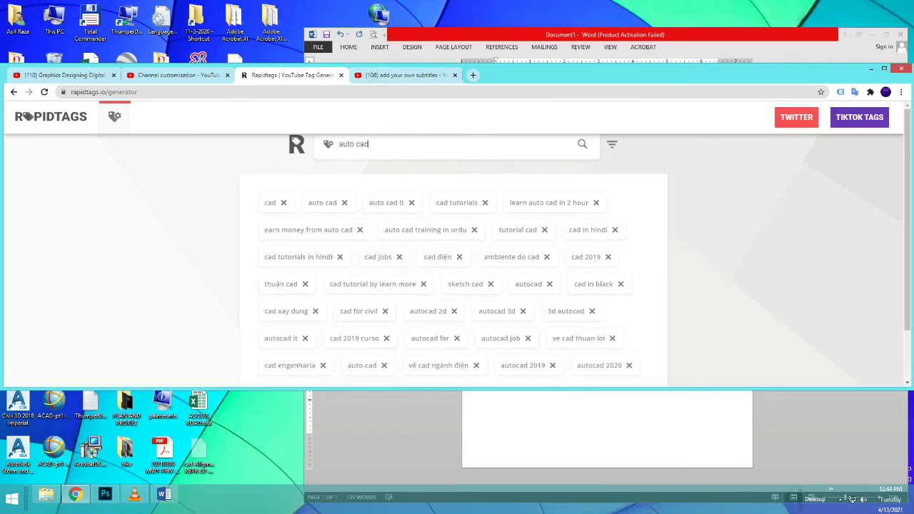
pyautogui.press('BackSpace')
pyautogui.press('BackSpace')
pyautogui.press('BackSpace')
pyautogui.press('BackSpace')
pyautogui.press('BackSpace')
pyautogui.press('BackSpace')
pyautogui.write('corel draw')
pyautogui.press('Return')
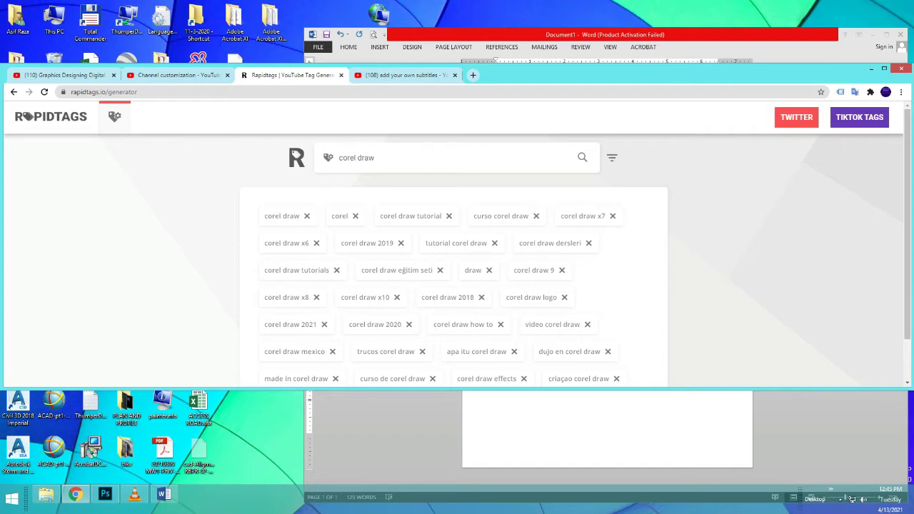
# Copy the corel draw tags into a new paragraph of the Word document and add a page break after them.
pyautogui.moveTo(907, 224); pyautogui.dragTo(907, 264)
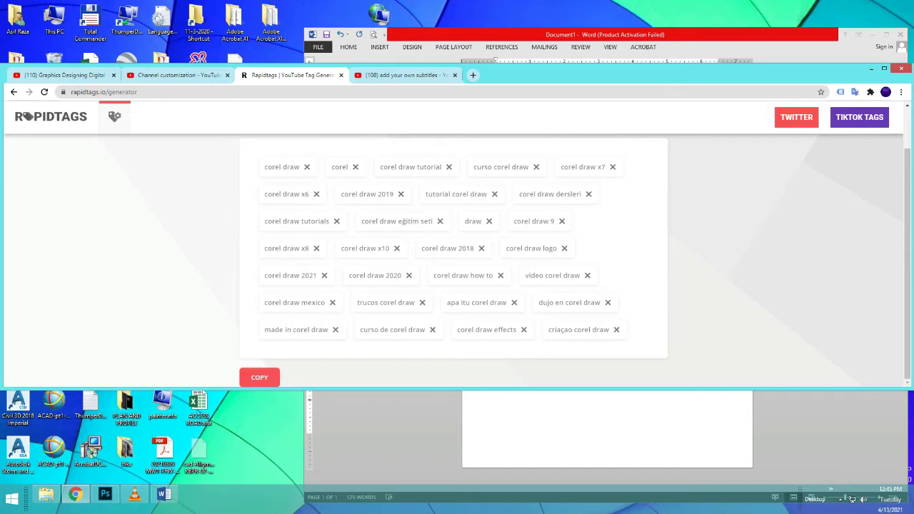
pyautogui.click(163, 494)
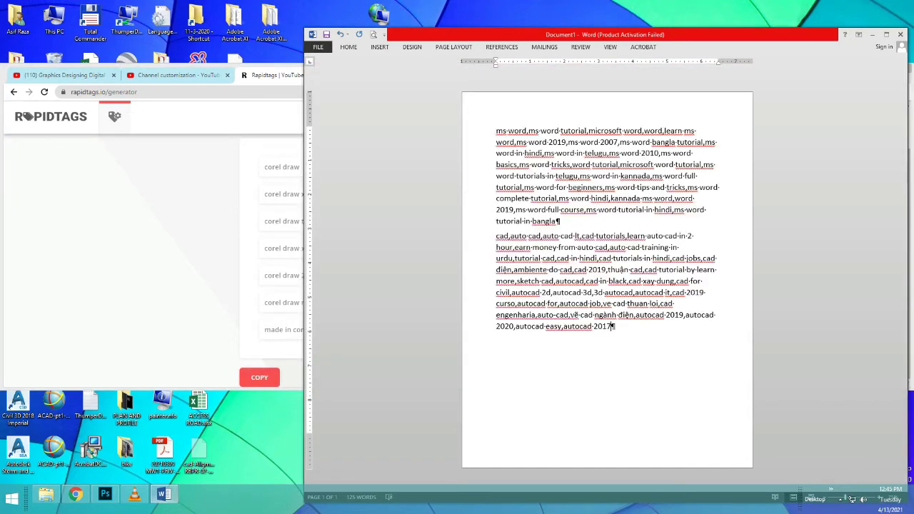
pyautogui.press('Return')
pyautogui.hotkey('ctrl', 'v')
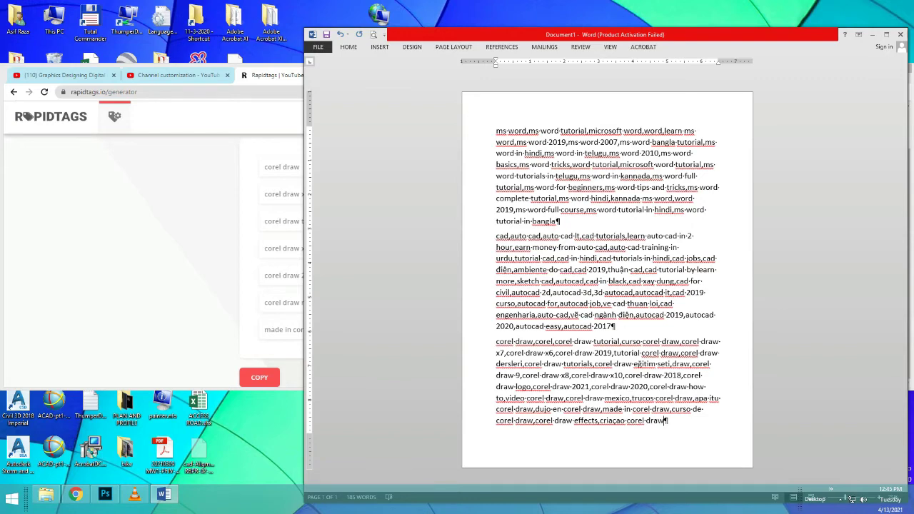
pyautogui.hotkey('ctrl', 'Return')
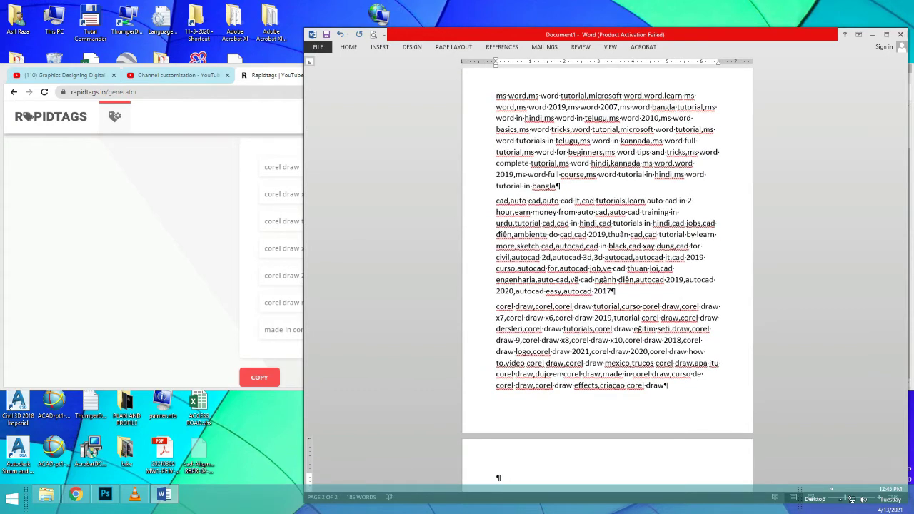
# Return to Rapidtags in Chrome and generate YouTube tags for the video title "photo shop".
pyautogui.click(75, 493)
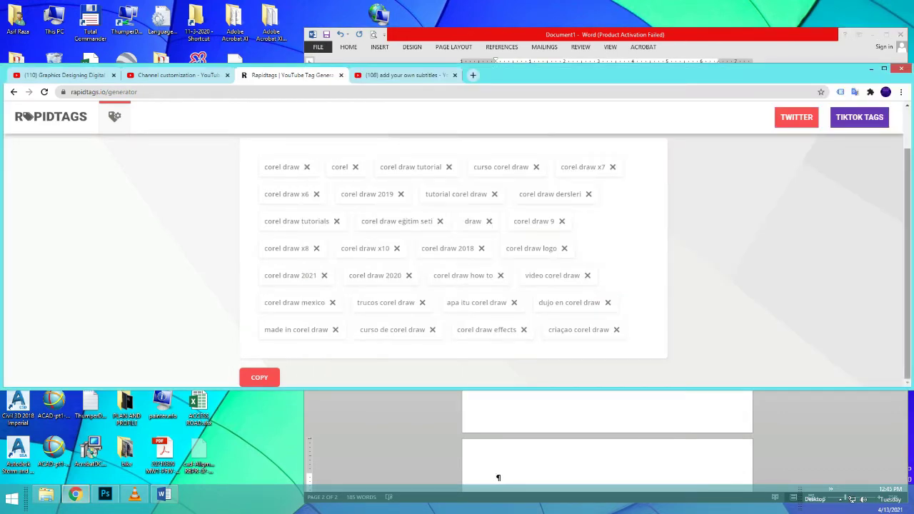
pyautogui.scroll(1, 907, 235)
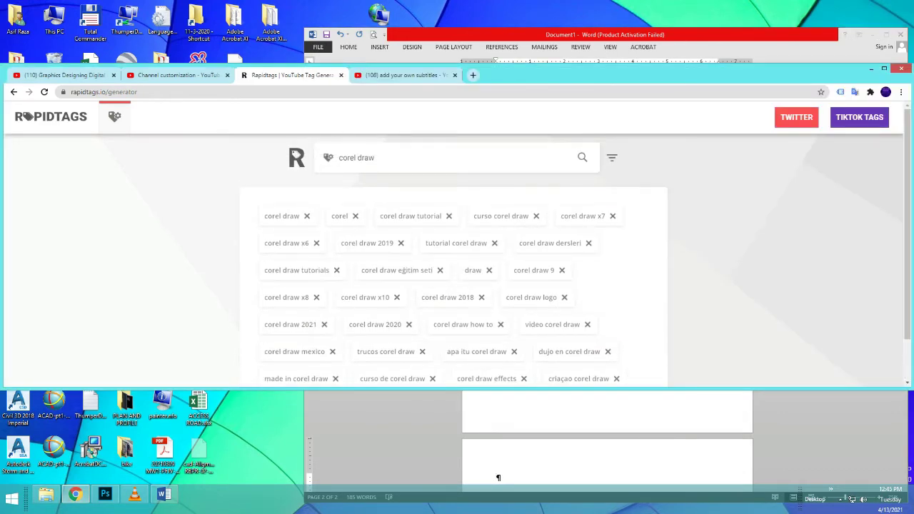
pyautogui.press('BackSpace')
pyautogui.press('BackSpace')
pyautogui.press('BackSpace')
pyautogui.press('BackSpace')
pyautogui.press('BackSpace')
pyautogui.press('BackSpace')
pyautogui.press('BackSpace')
pyautogui.press('BackSpace')
pyautogui.press('BackSpace')
pyautogui.press('BackSpace')
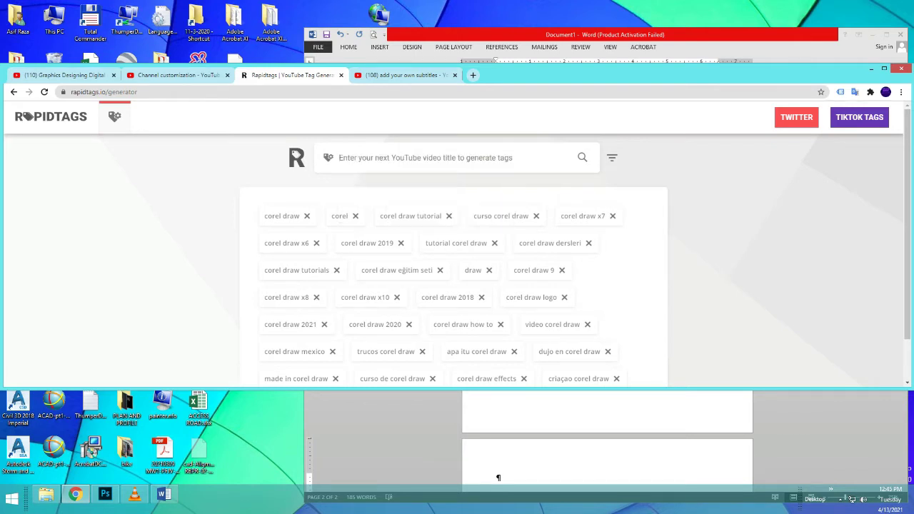
pyautogui.write('phor')
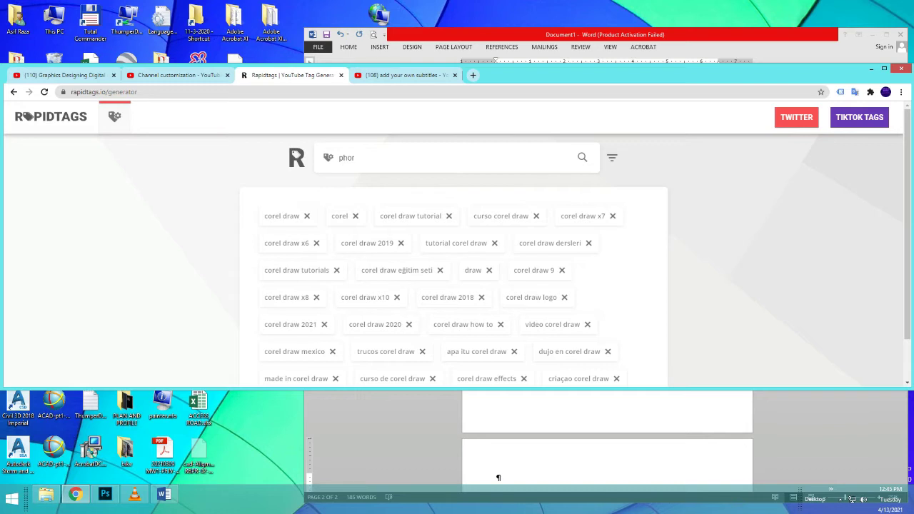
pyautogui.press('BackSpace')
pyautogui.write('to shop')
pyautogui.press('Return')
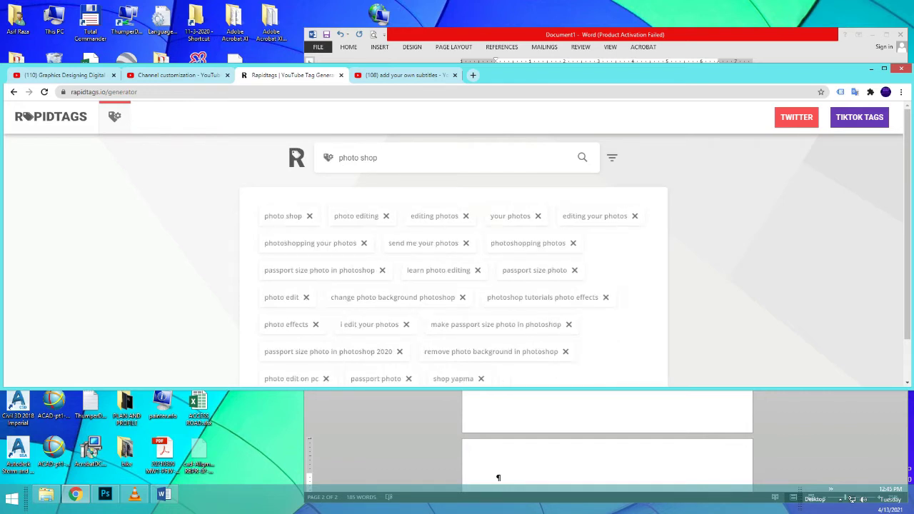
# Copy the photo shop tags onto the second page of the Word document and start a new line after them.
pyautogui.scroll(-1, 453, 257)
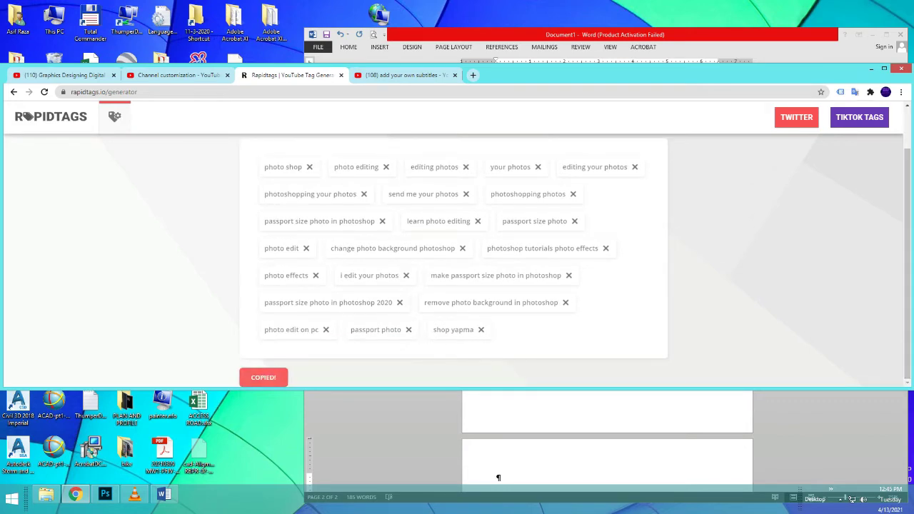
pyautogui.click(498, 478)
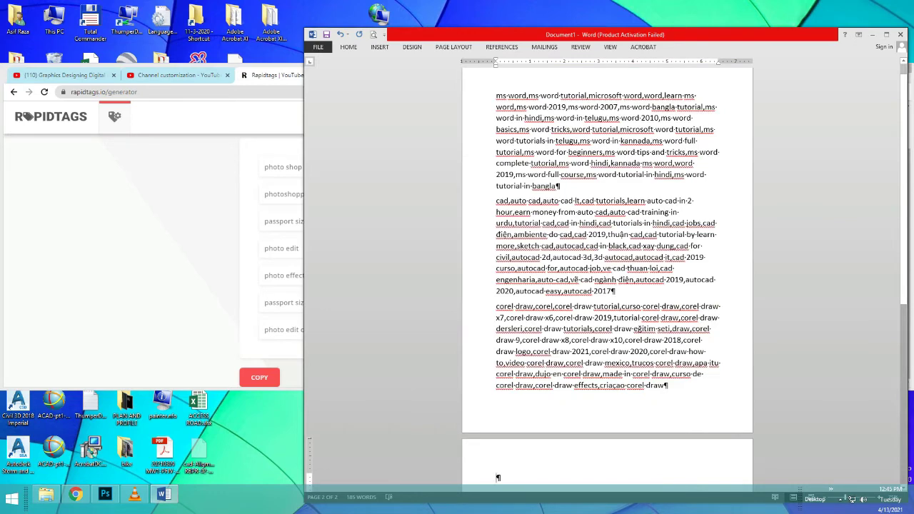
pyautogui.hotkey('ctrl', 'v')
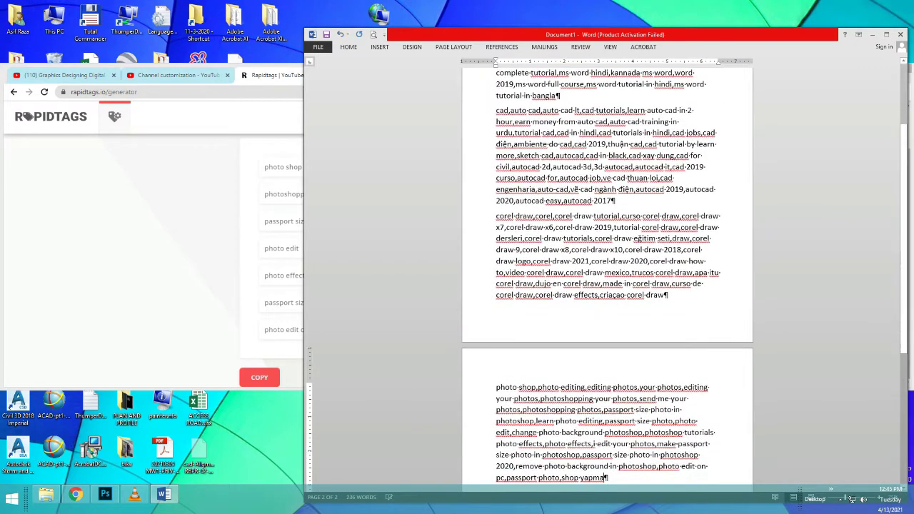
pyautogui.scroll(-5, 606, 286)
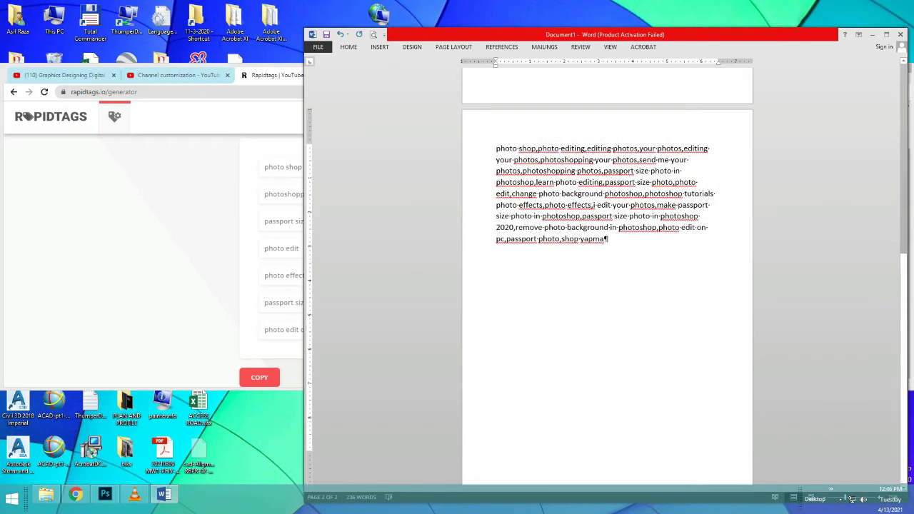
pyautogui.press('Return')
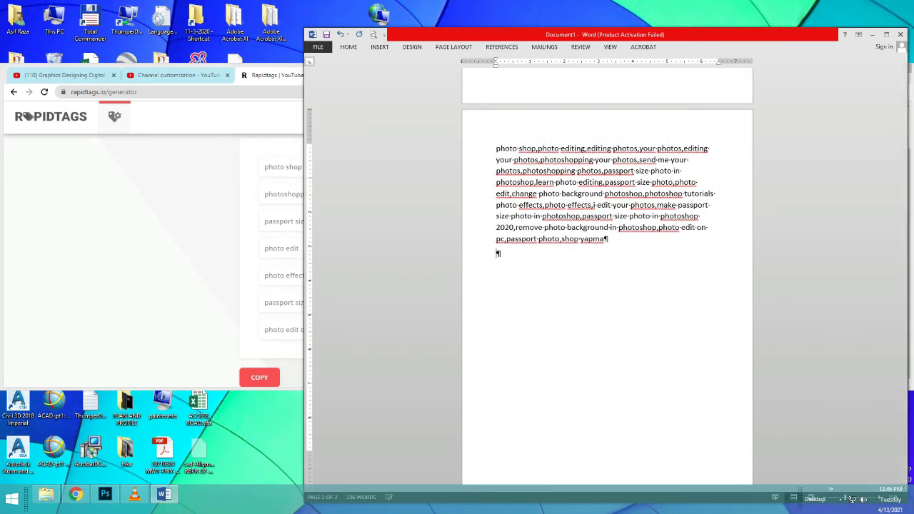
# Go back to Rapidtags in Chrome and generate YouTube tags for the video title "computer knowledge", correcting the spelling of the second word.
pyautogui.click(75, 493)
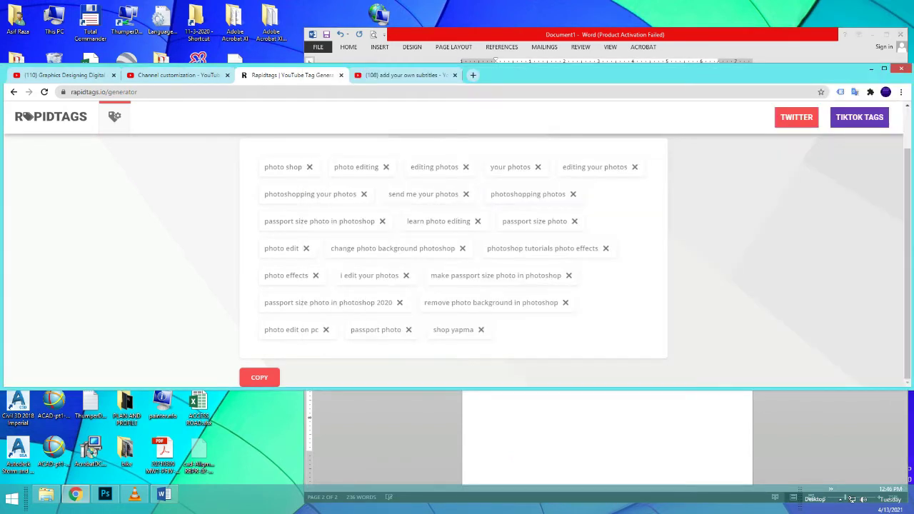
pyautogui.scroll(1, 454, 264)
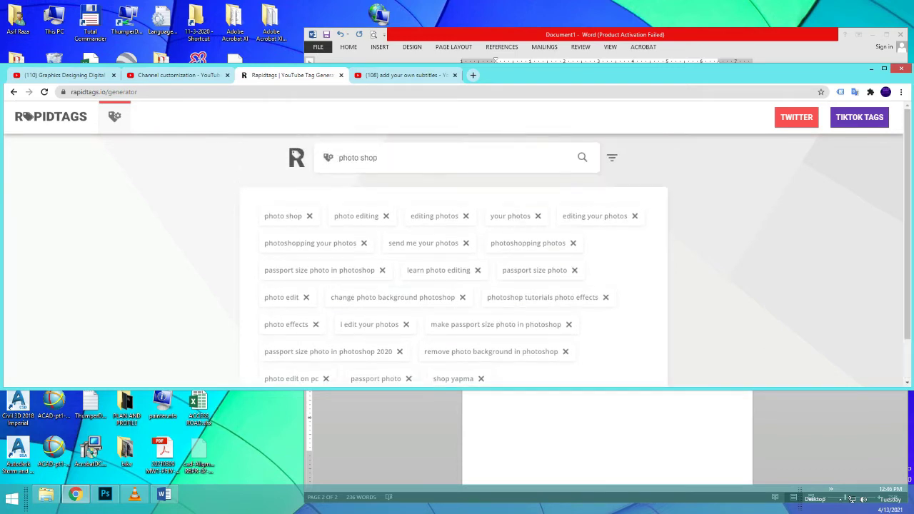
pyautogui.press('BackSpace')
pyautogui.press('BackSpace')
pyautogui.press('BackSpace')
pyautogui.press('BackSpace')
pyautogui.press('BackSpace')
pyautogui.press('BackSpace')
pyautogui.press('BackSpace')
pyautogui.press('BackSpace')
pyautogui.press('BackSpace')
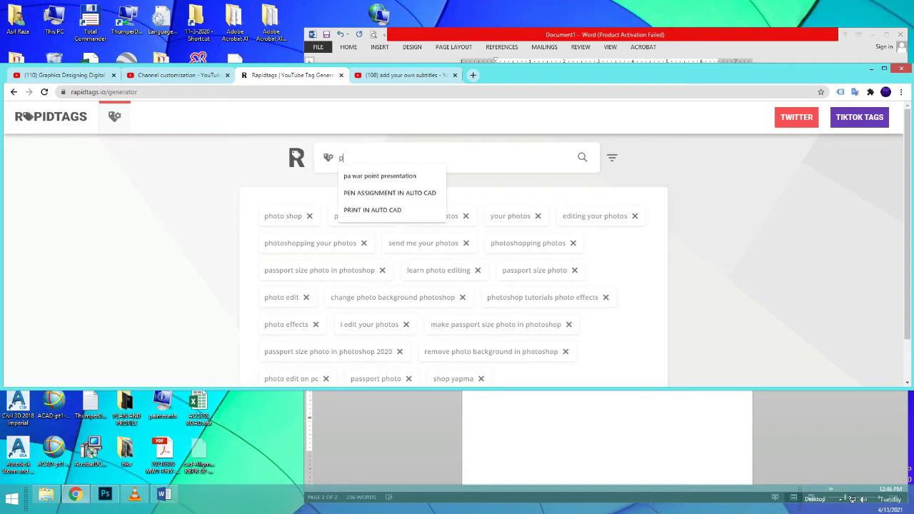
pyautogui.press('BackSpace')
pyautogui.write('co')
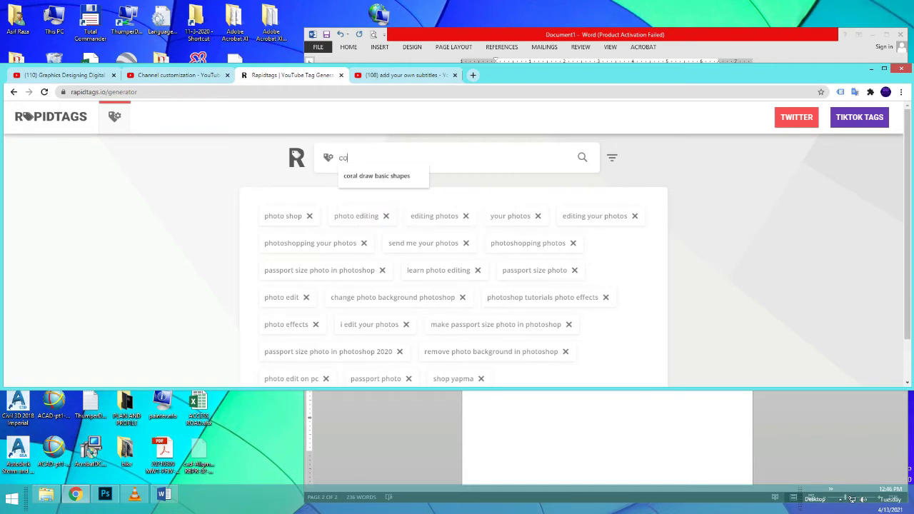
pyautogui.write('mput')
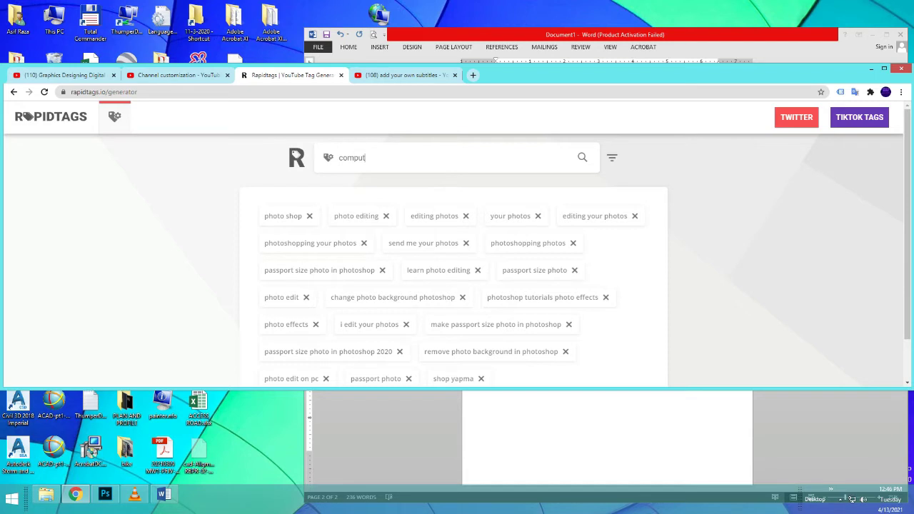
pyautogui.write('er knowlade')
pyautogui.rightClick(382, 157)
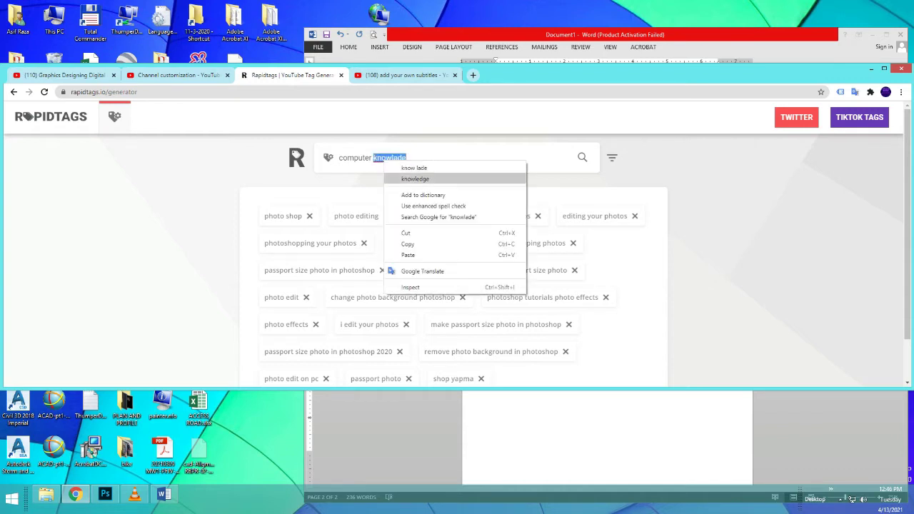
pyautogui.click(415, 178)
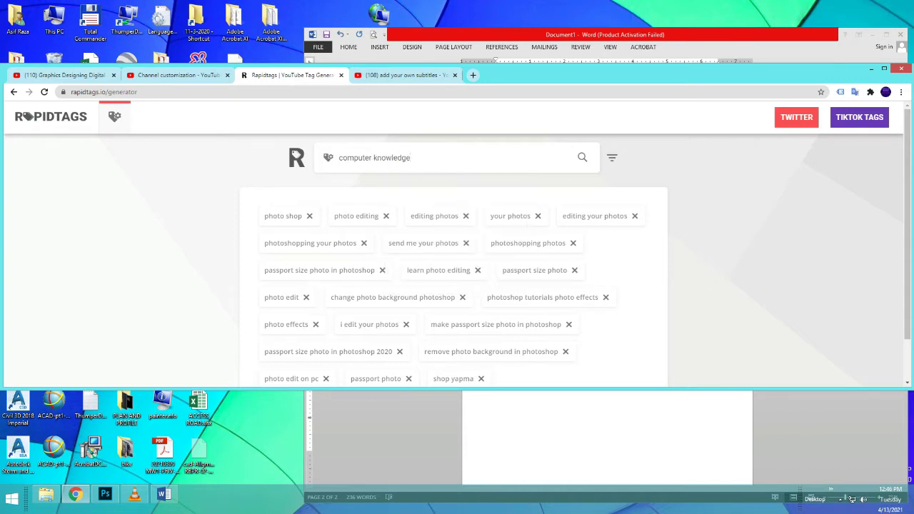
pyautogui.press('Return')
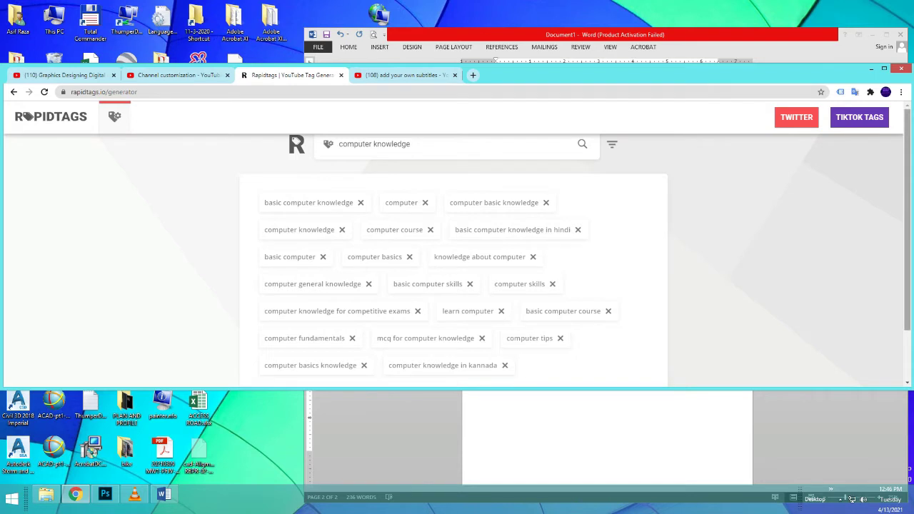
pyautogui.scroll(-2, 453, 250)
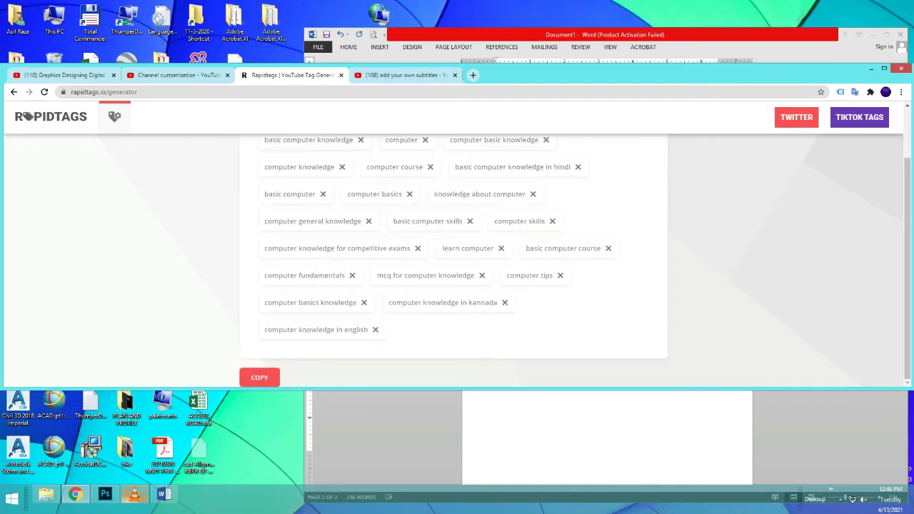
# Switch to Word, paste the computer knowledge tags below the photo shop tags, and select all text in the document.
pyautogui.click(164, 494)
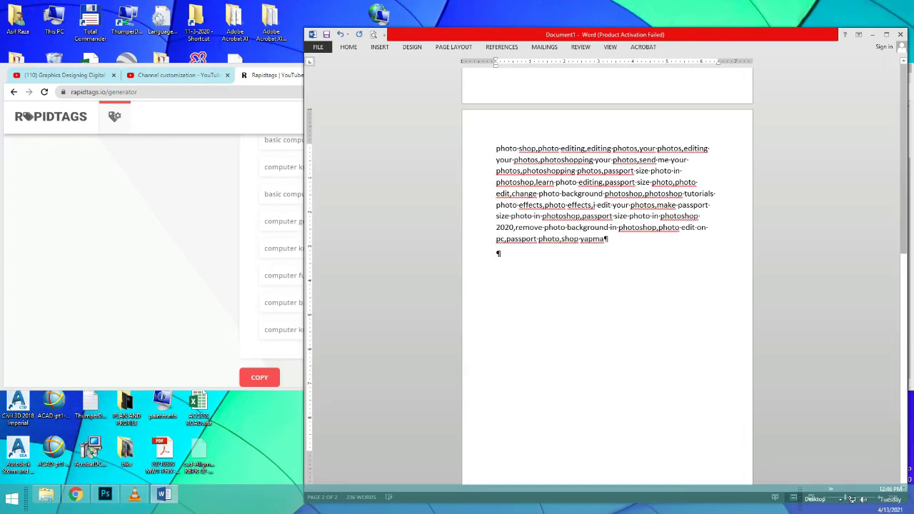
pyautogui.write('basic computer knowledge,computer,computer basic knowledge,computer knowledge,computer course,basic computer knowledge in hindi,basic computer,computer basics,knowledge about computer,computer general knowledge,basic computer skills,computer skills,computer knowledge for competitive exams,learn computer,basic computer course,computer fundamentals,mcq for computer knowledge,computer tips,computer basics knowledge,computer knowledge in kannada,computer knowledge in english')
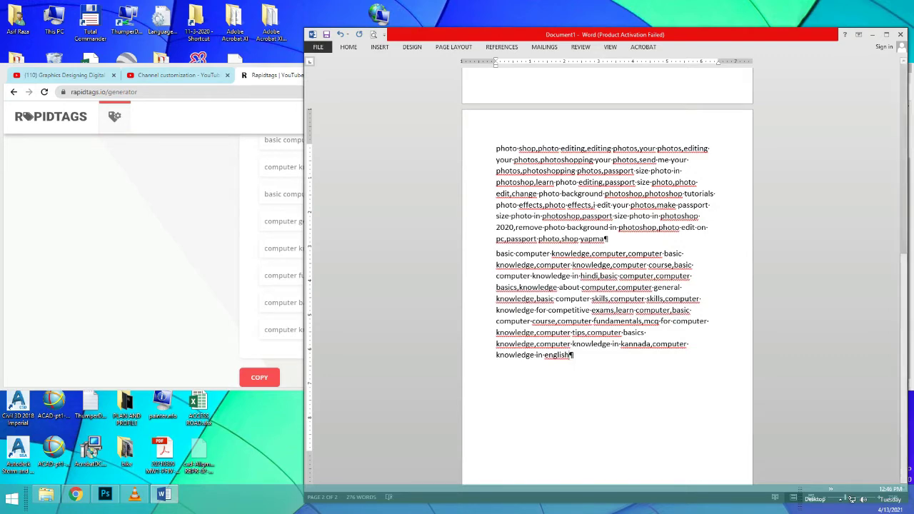
pyautogui.scroll(5, 607, 272)
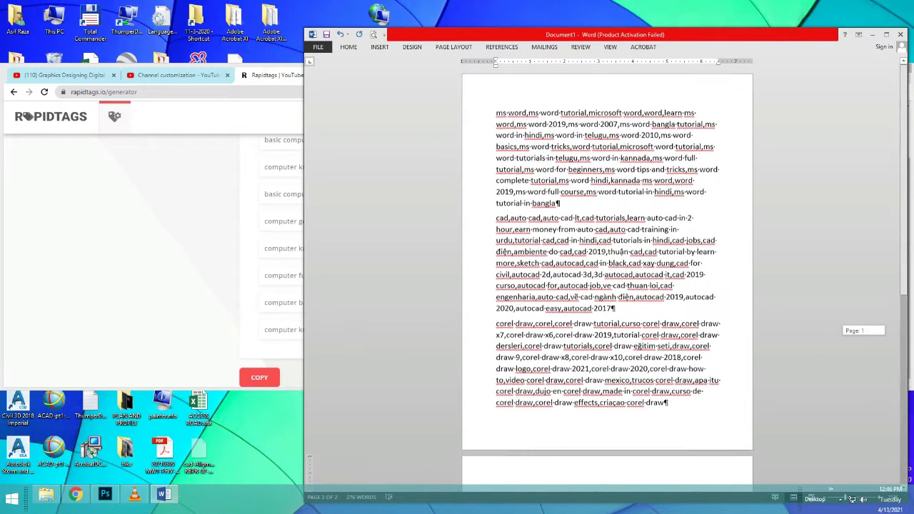
pyautogui.hotkey('ctrl', 'a')
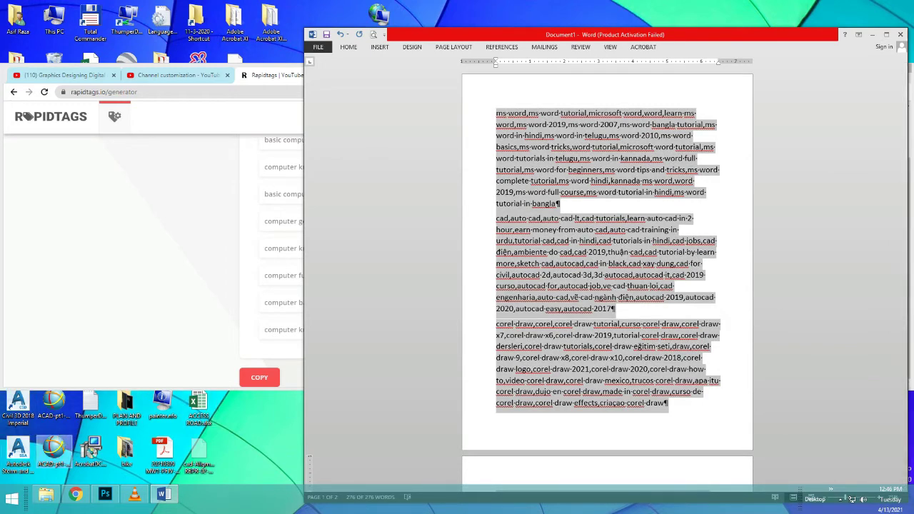
pyautogui.click(75, 494)
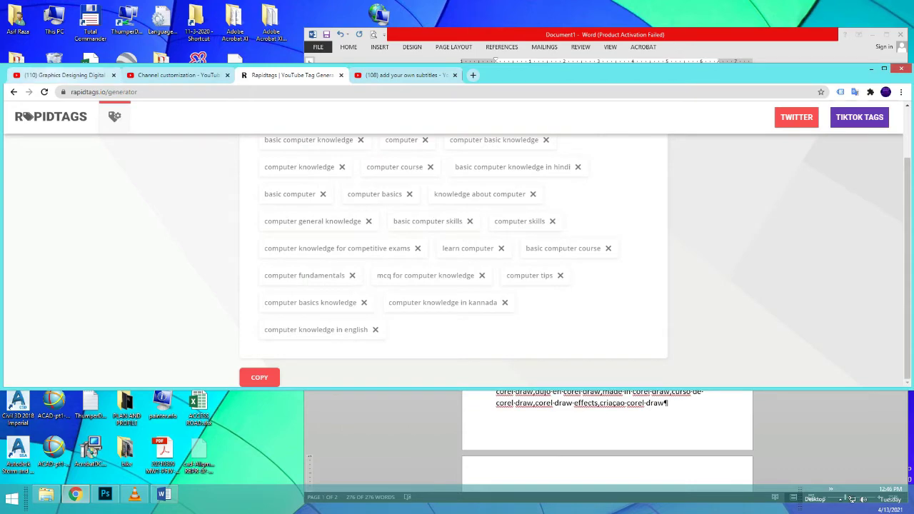
pyautogui.hotkey('ctrl', '1')
pyautogui.hotkey('ctrl', '2')
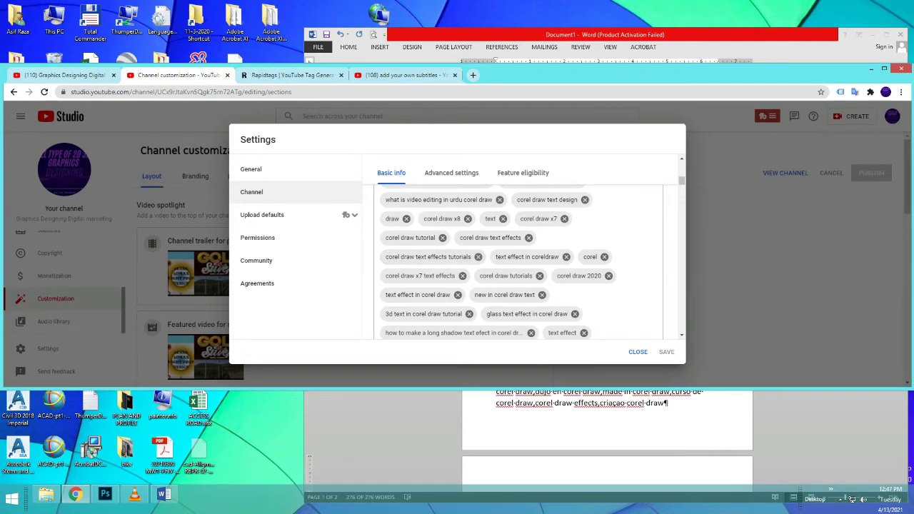
pyautogui.scroll(-15, 521, 261)
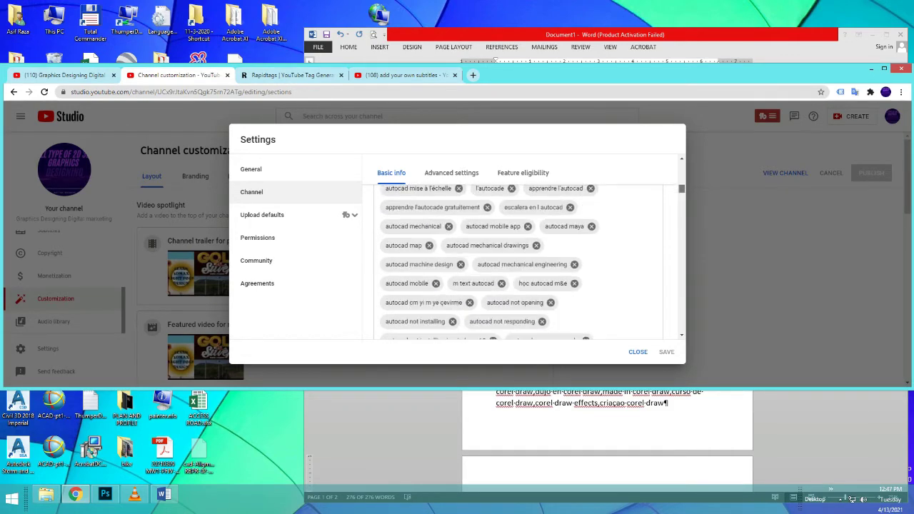
pyautogui.scroll(-15, 521, 261)
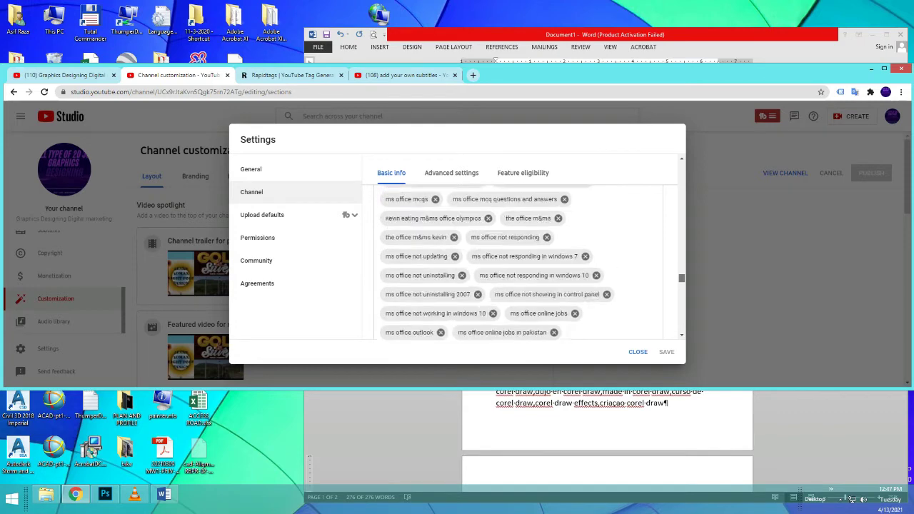
pyautogui.scroll(-2, 521, 261)
pyautogui.scroll(20, 521, 260)
pyautogui.scroll(5, 521, 260)
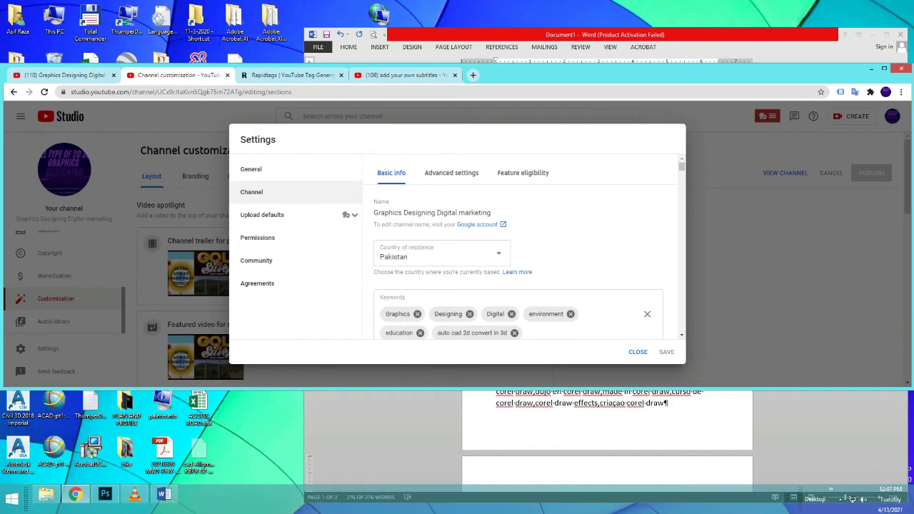
pyautogui.press('Escape')
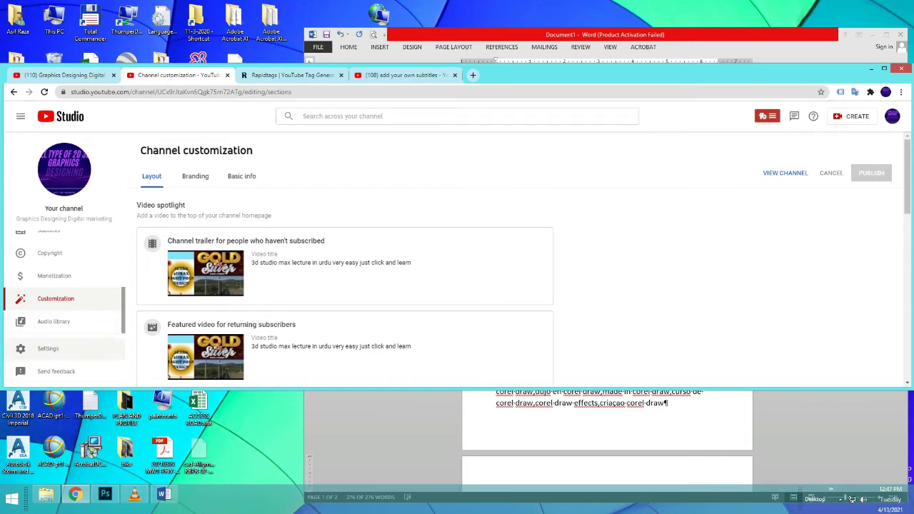
# Reopen the Studio settings and view the channel's basic info, advanced settings and feature eligibility before closing them.
pyautogui.click(47, 349)
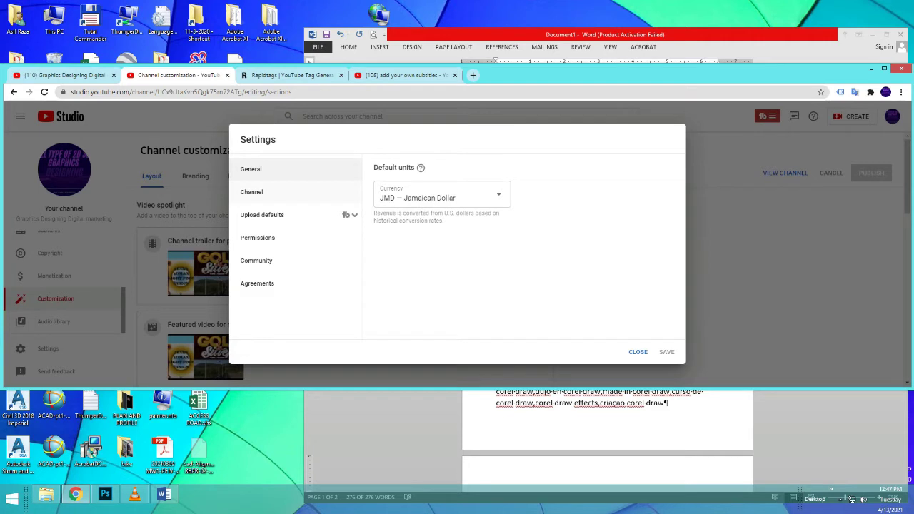
pyautogui.click(251, 192)
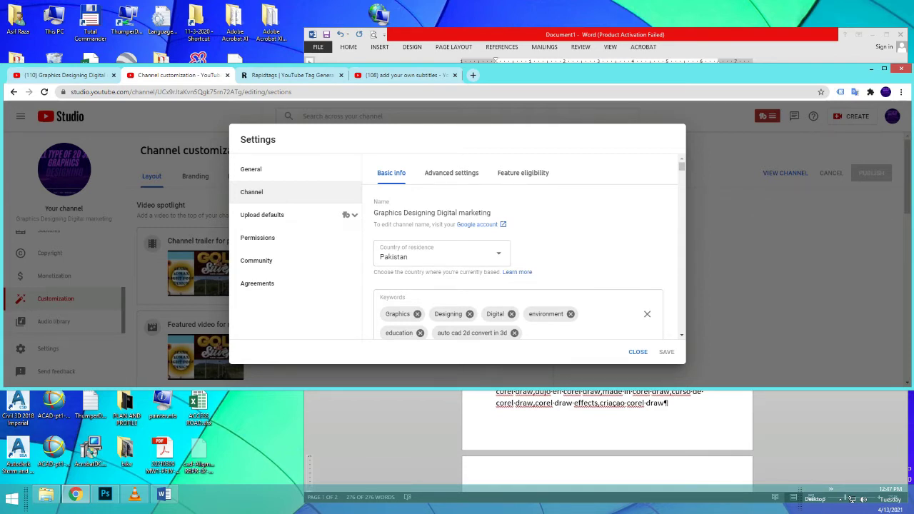
pyautogui.click(451, 172)
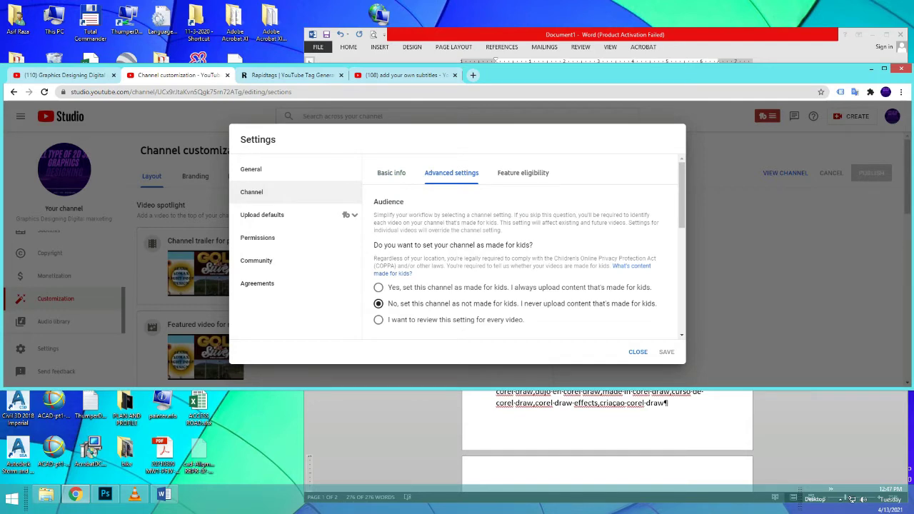
pyautogui.click(522, 173)
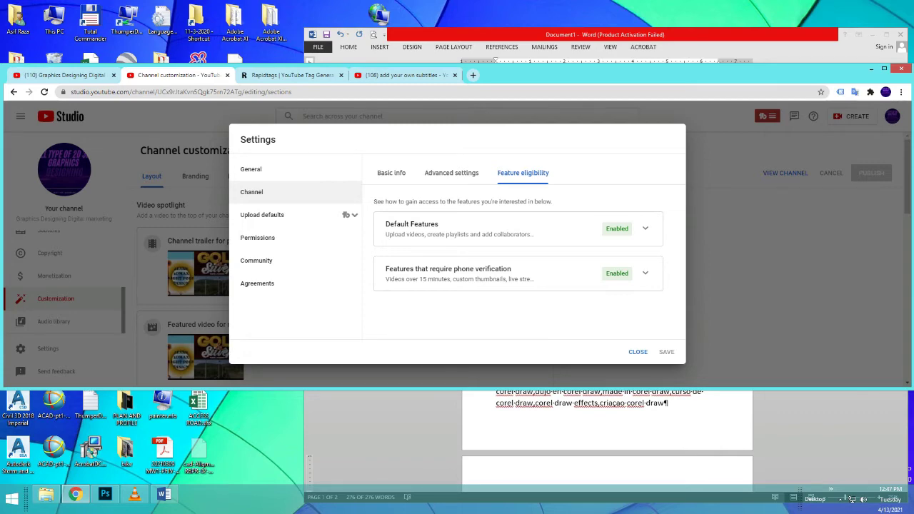
pyautogui.press('Escape')
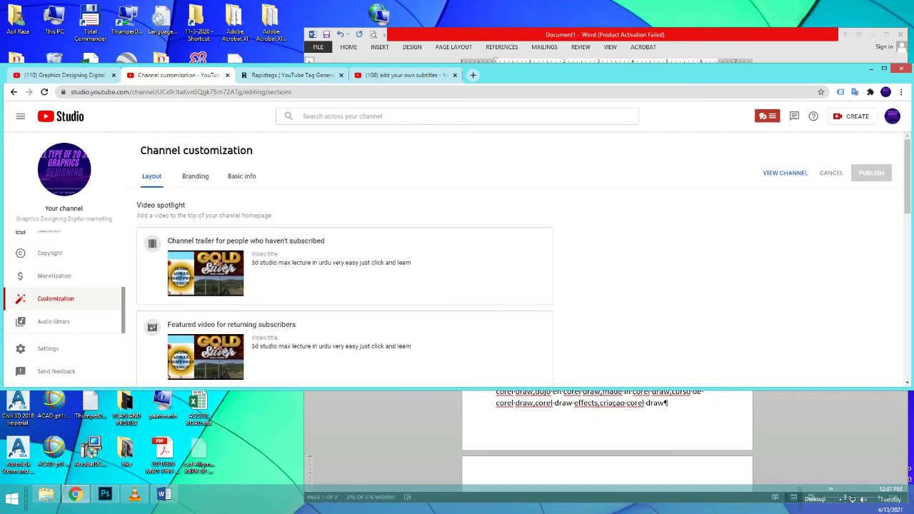
# Leave YouTube Studio for the account's own YouTube channel and show its uploaded videos.
pyautogui.click(892, 116)
pyautogui.click(803, 172)
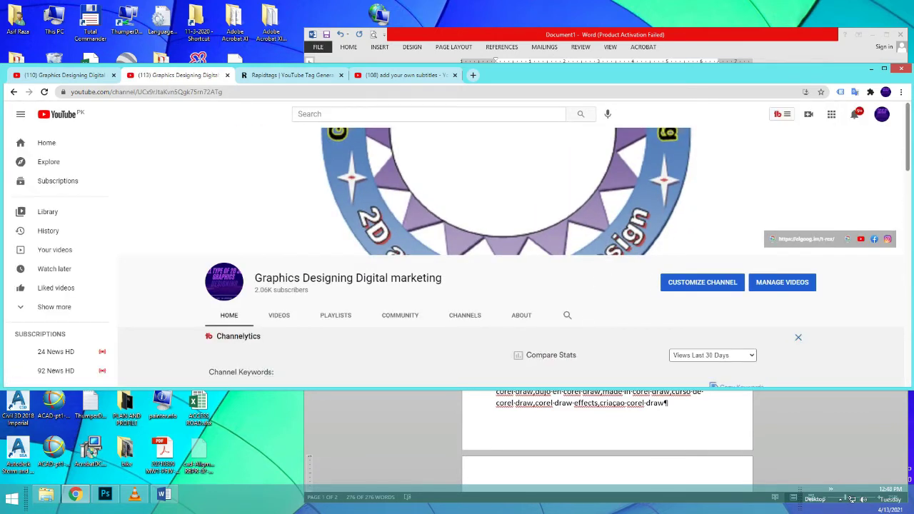
pyautogui.click(279, 315)
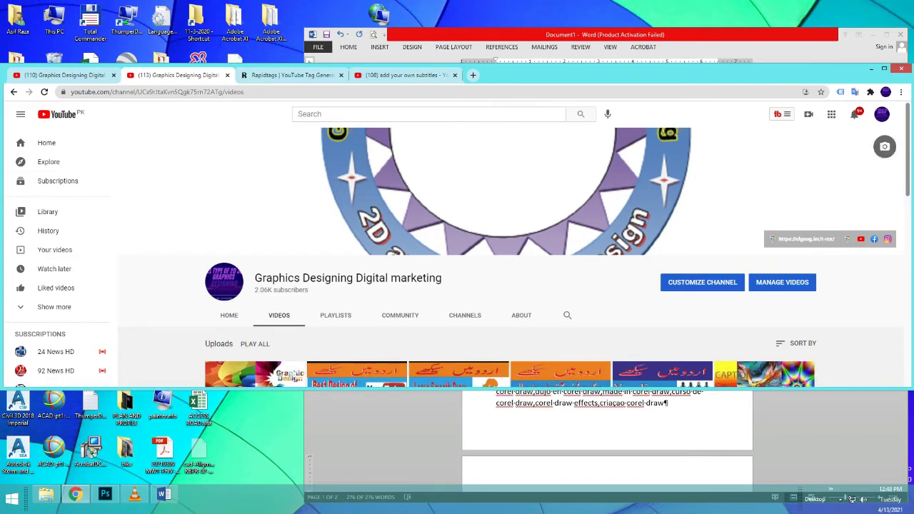
pyautogui.scroll(-2, 257, 285)
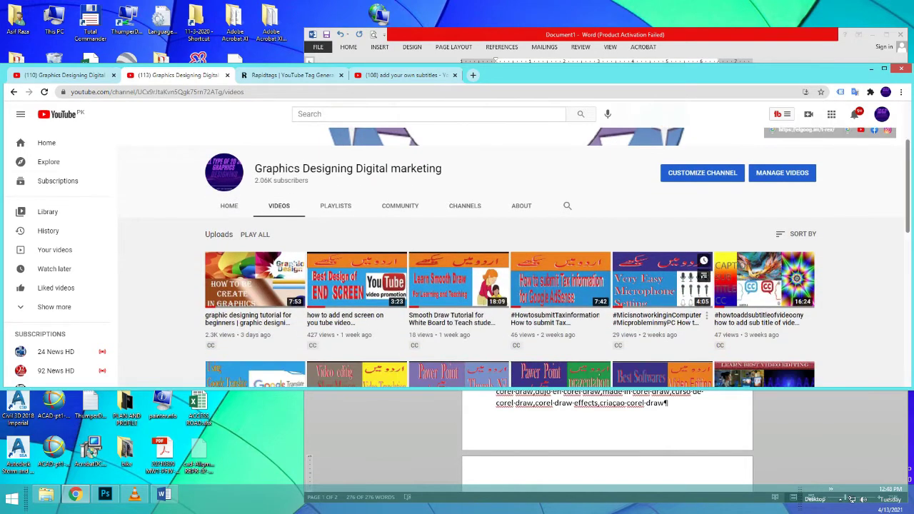
# Open the video "graphic designing tutorial for beginners", pause playback, and open its details for editing in YouTube Studio.
pyautogui.click(254, 280)
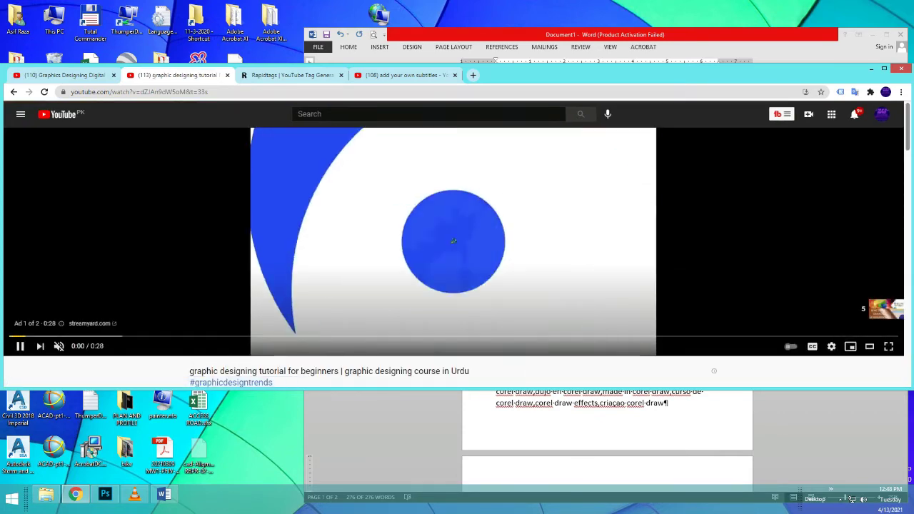
pyautogui.scroll(-2, 454, 285)
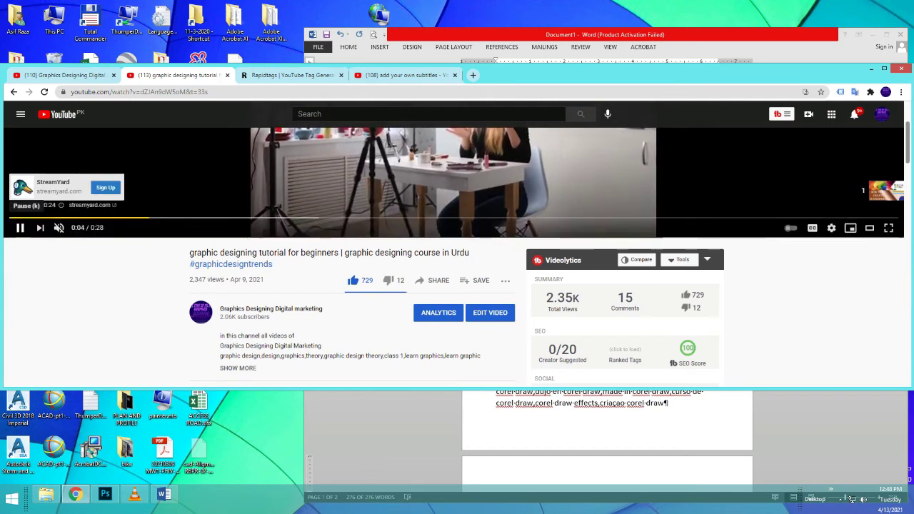
pyautogui.press('space')
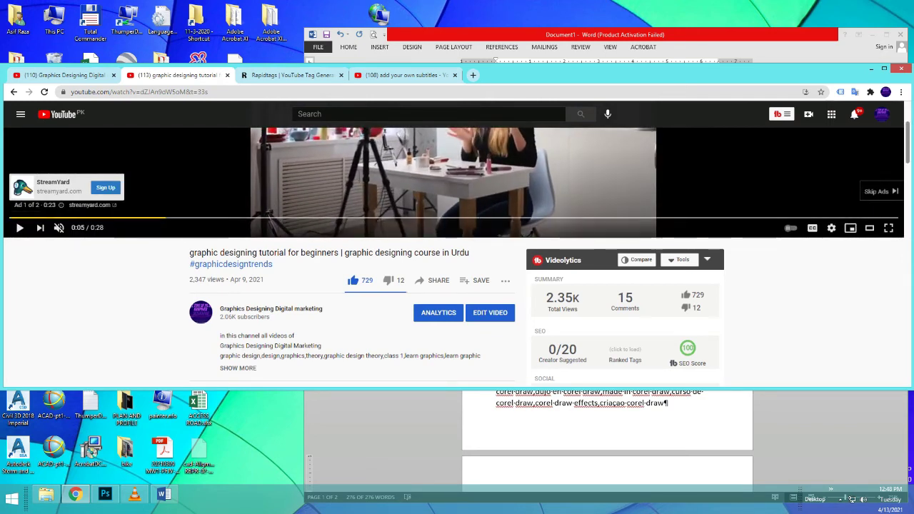
pyautogui.click(490, 312)
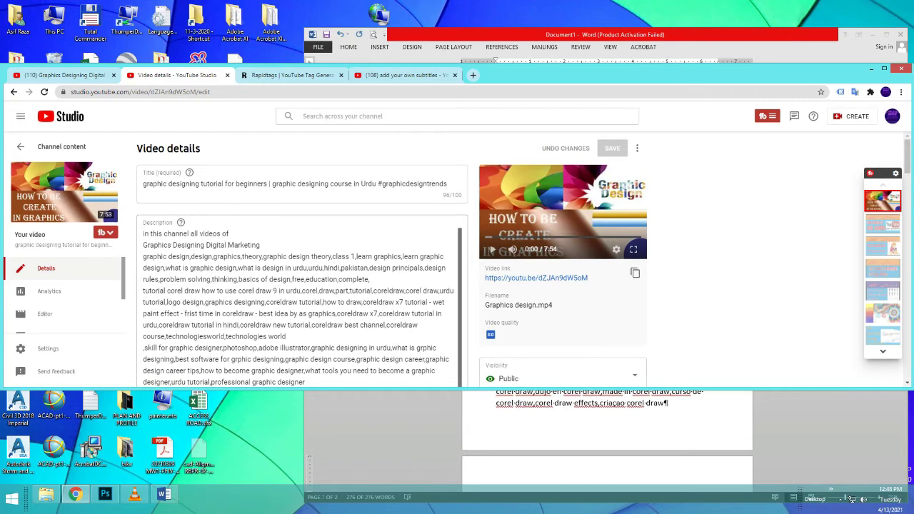
# Bring up the Word document with the collected tags and minimize its window, leaving the video details in front.
pyautogui.scroll(-1, 299, 307)
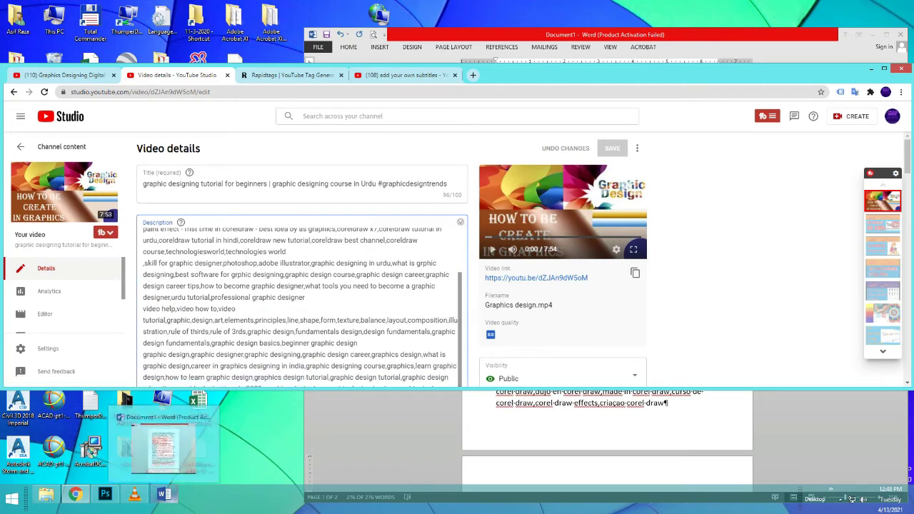
pyautogui.click(163, 494)
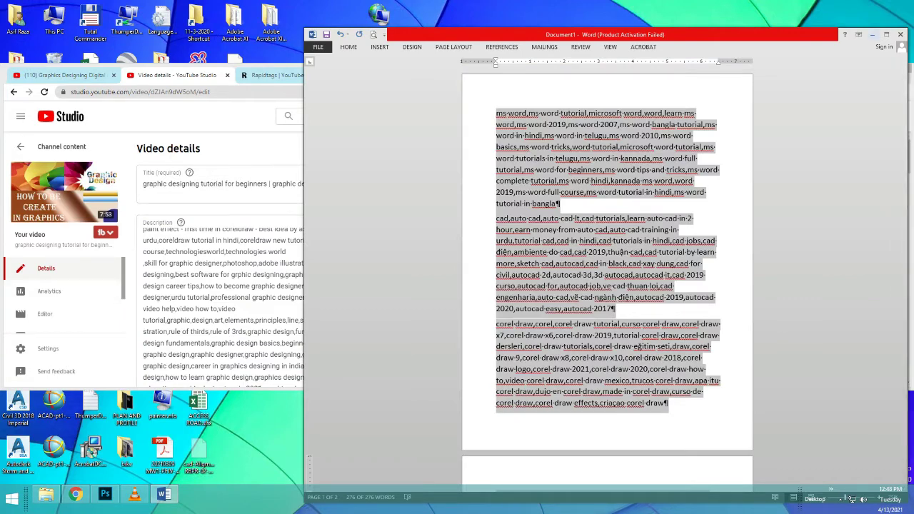
pyautogui.click(872, 34)
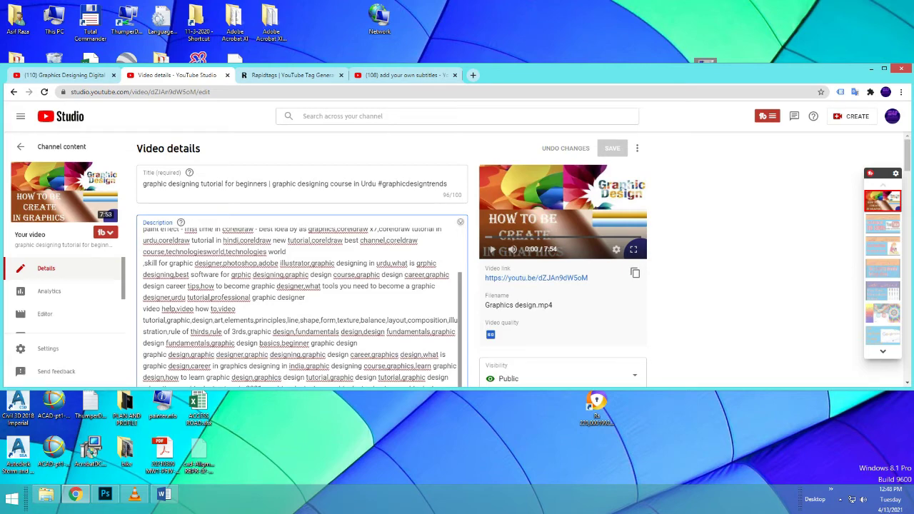
# Examine the video's description, including its keyword lists, the "Watch this" links and the timestamps under "Content code".
pyautogui.scroll(-10, 299, 286)
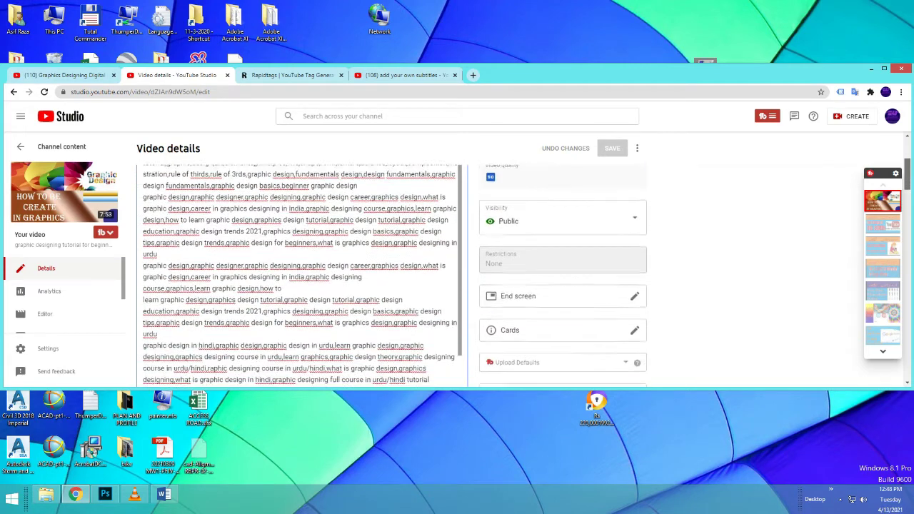
pyautogui.scroll(-3, 300, 286)
pyautogui.scroll(2, 300, 285)
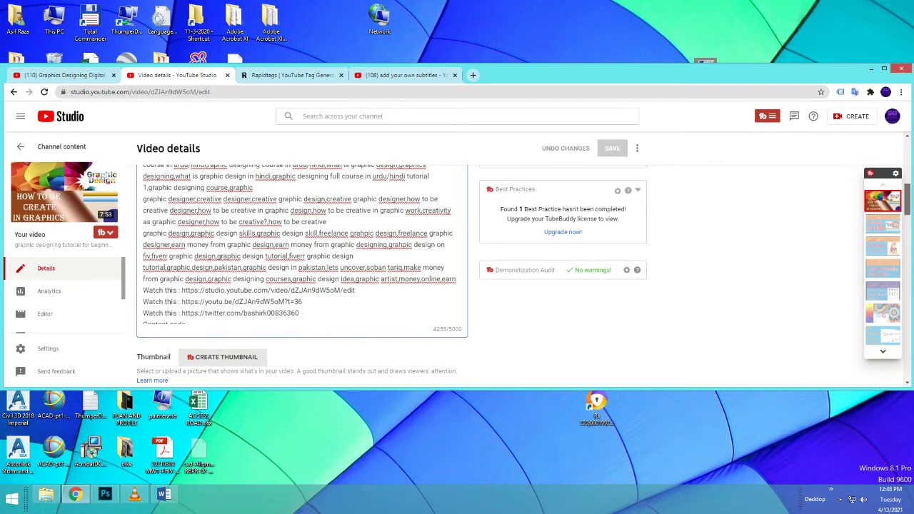
pyautogui.scroll(-3, 300, 286)
pyautogui.scroll(2, 300, 286)
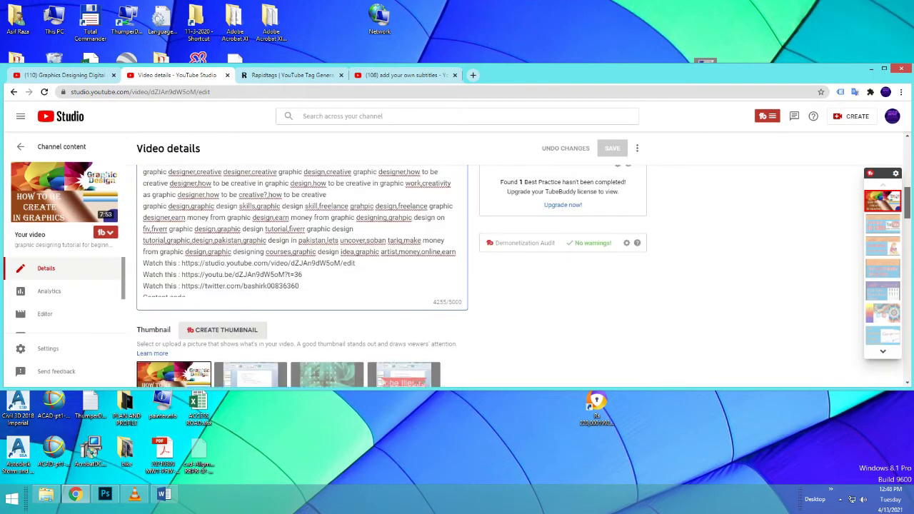
pyautogui.scroll(5, 300, 286)
pyautogui.scroll(-4, 300, 285)
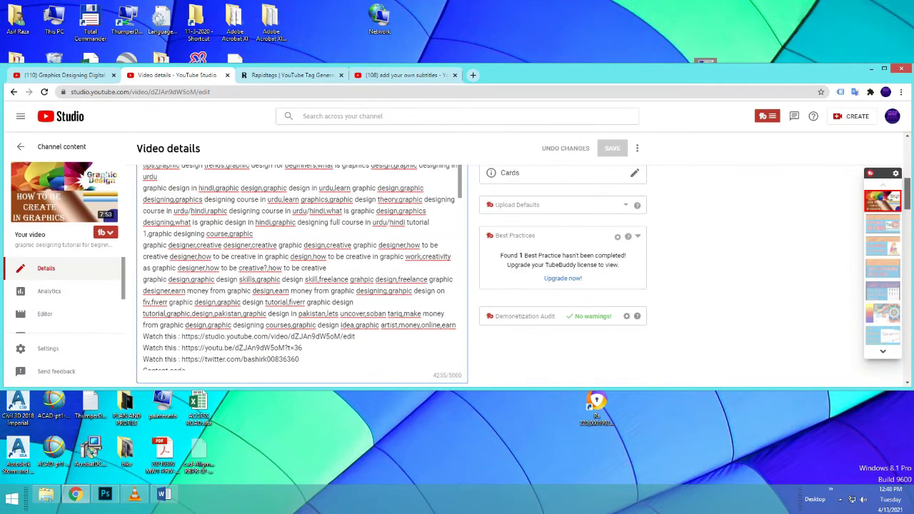
pyautogui.scroll(-3, 299, 268)
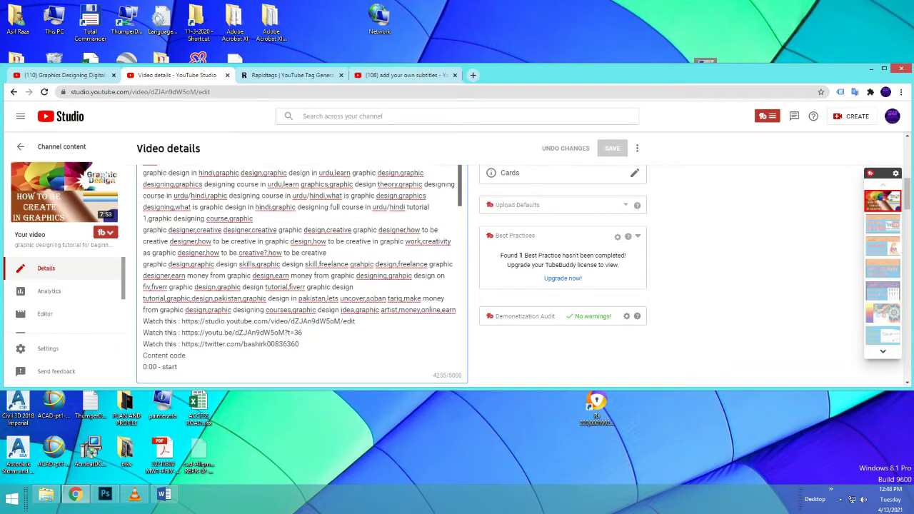
pyautogui.scroll(-2, 300, 267)
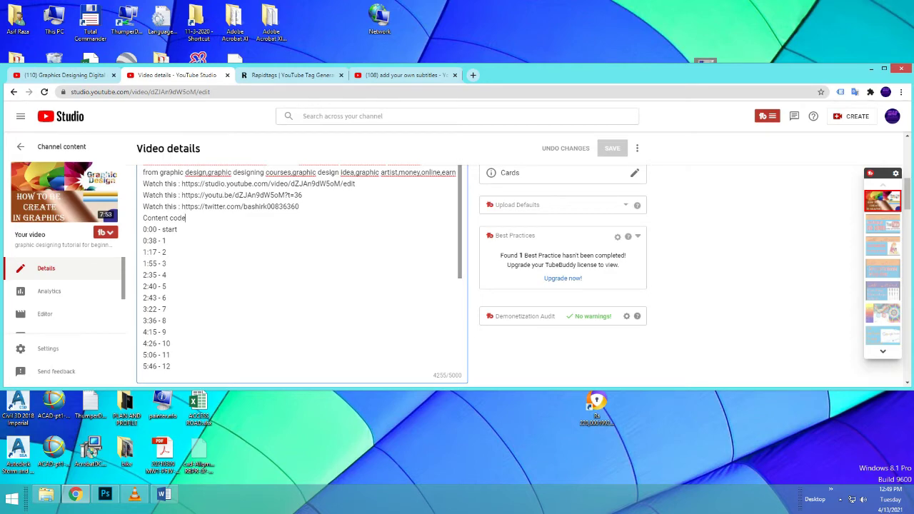
pyautogui.scroll(2, 300, 267)
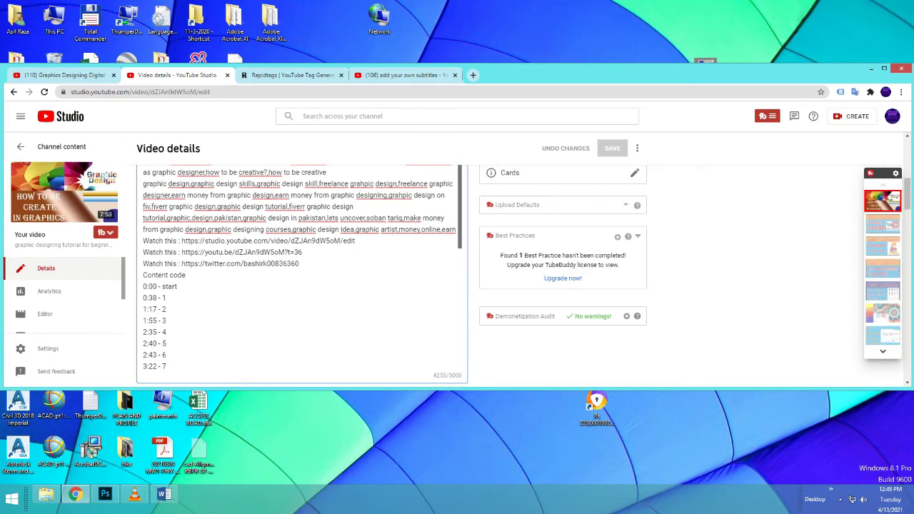
pyautogui.scroll(4, 303, 267)
pyautogui.scroll(2, 302, 267)
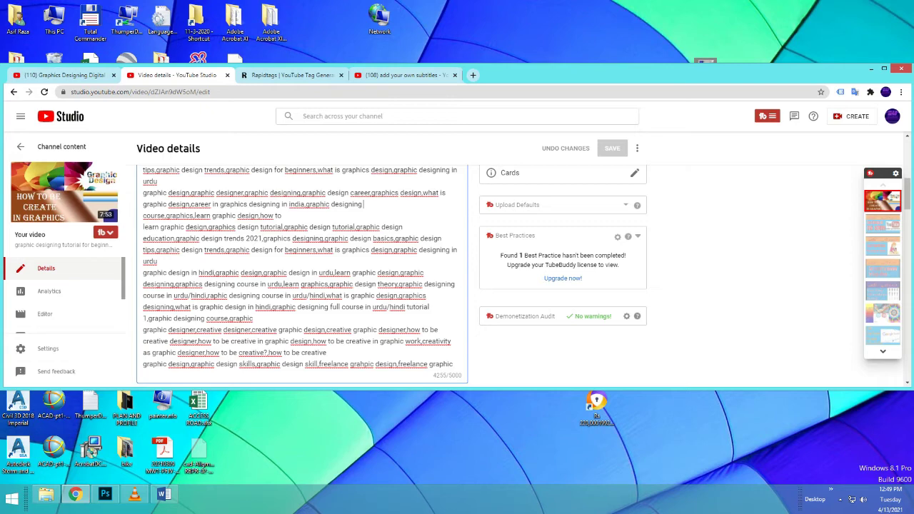
pyautogui.scroll(5, 303, 267)
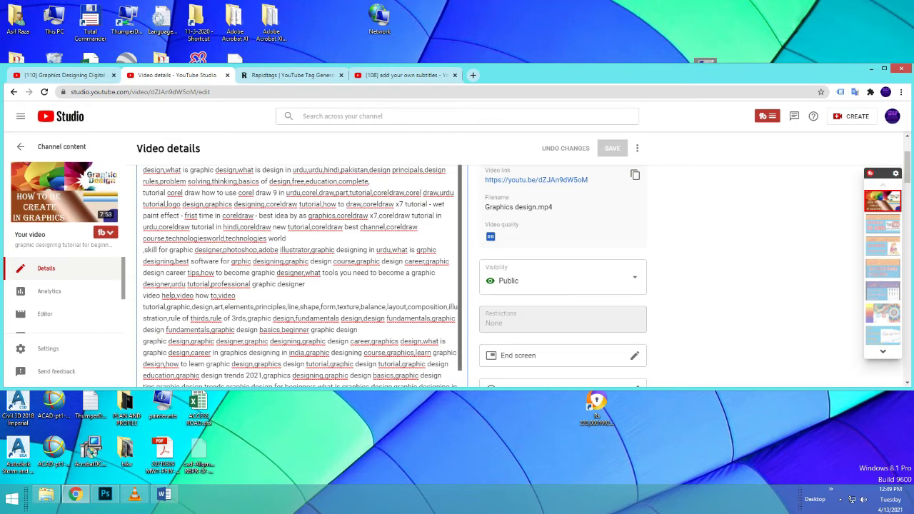
pyautogui.scroll(-3, 303, 276)
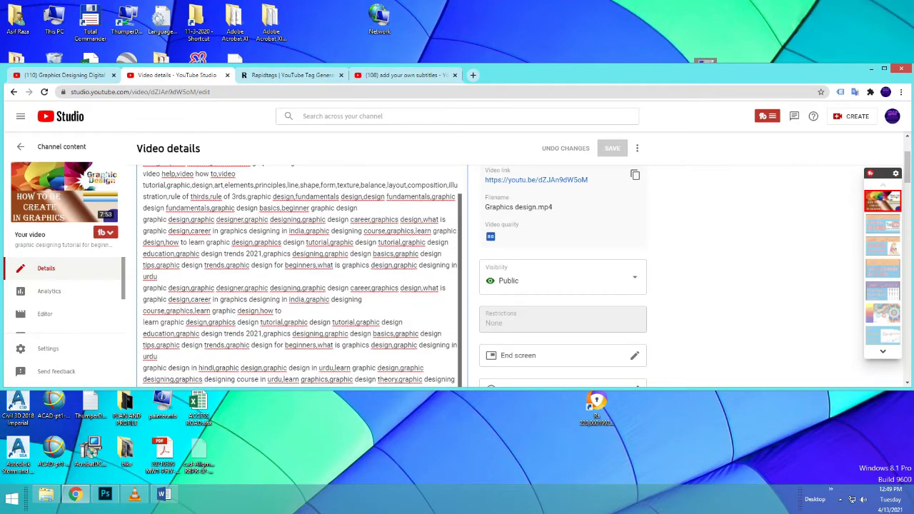
# Review the description's "Watch this" links and timestamps, and open the video's Cards editor to inspect its video card and custom message.
pyautogui.scroll(-5, 300, 275)
pyautogui.scroll(-3, 303, 276)
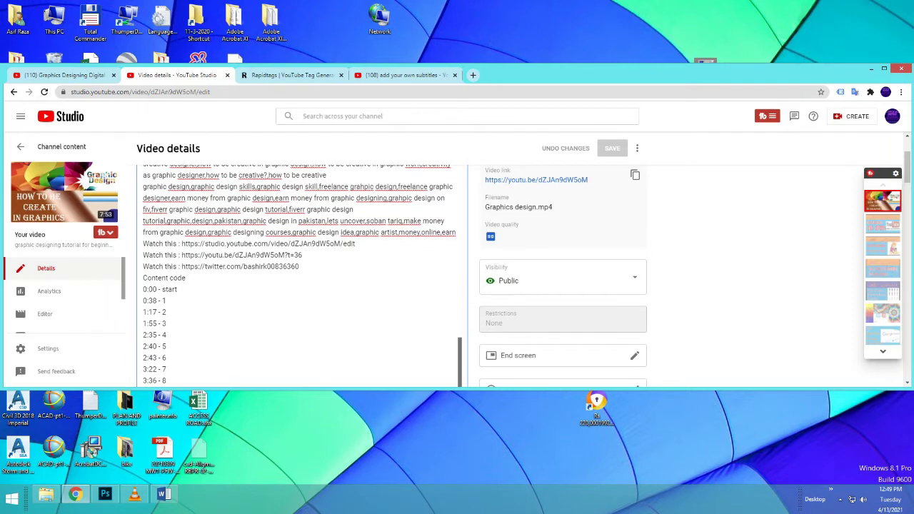
pyautogui.scroll(-1, 302, 275)
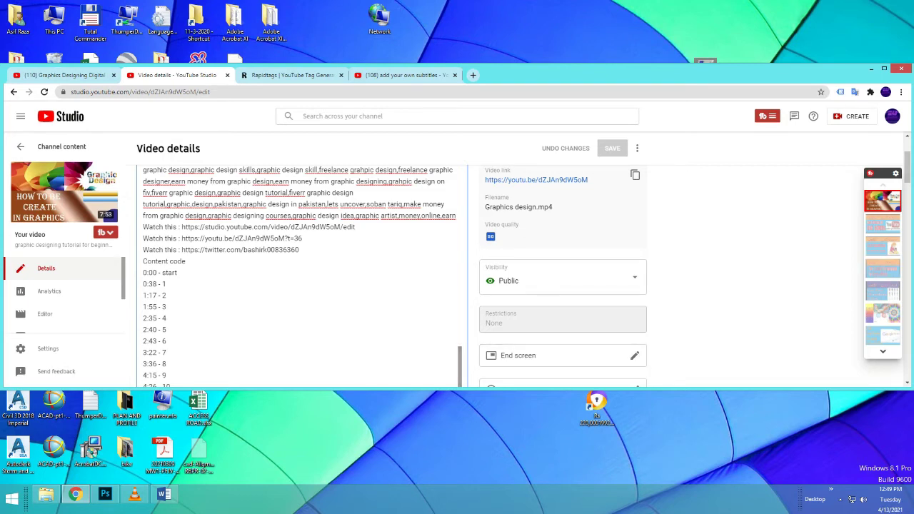
pyautogui.scroll(-1, 394, 277)
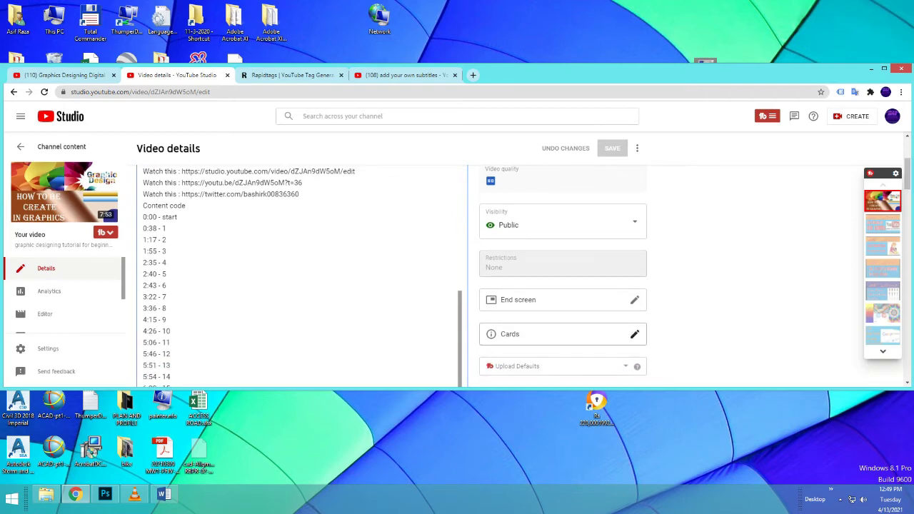
pyautogui.click(634, 334)
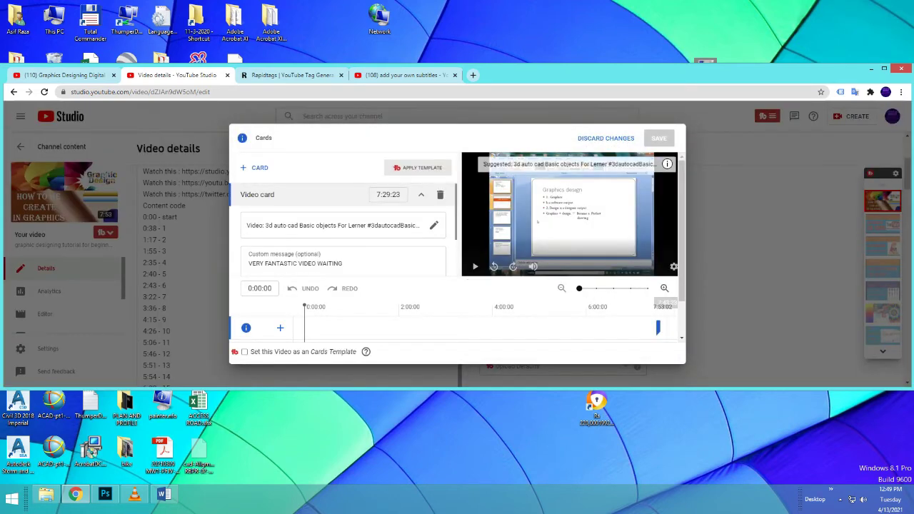
pyautogui.scroll(-1, 470, 314)
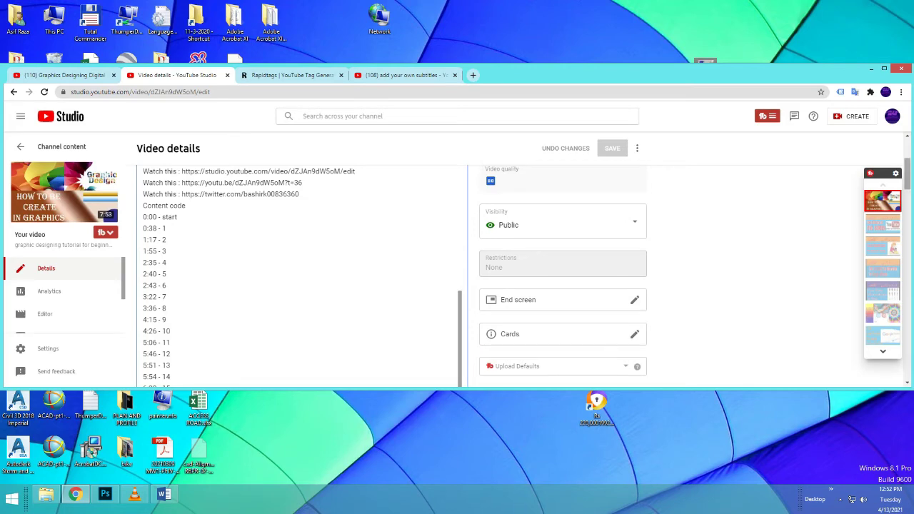
# Examine the remaining video details, from the description's hashtags through the thumbnail, playlist and audience settings to the tags.
pyautogui.scroll(-3, 457, 271)
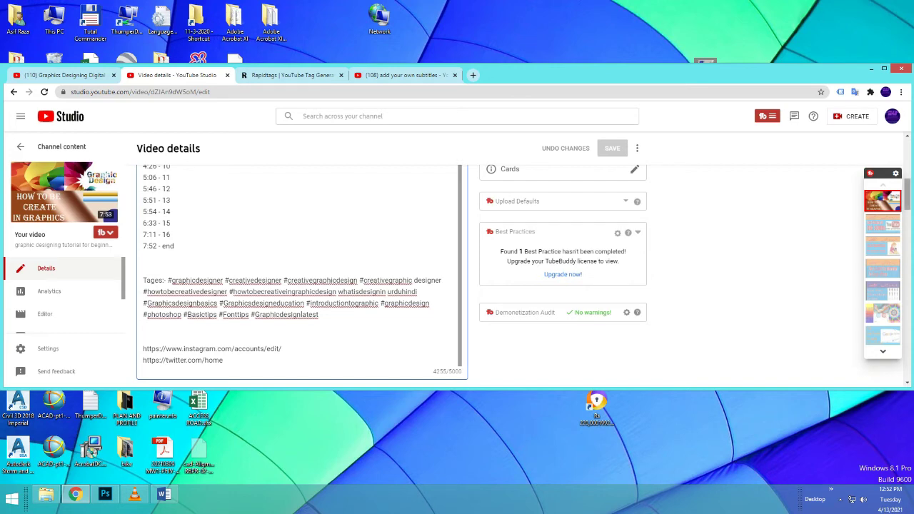
pyautogui.scroll(-3, 906, 192)
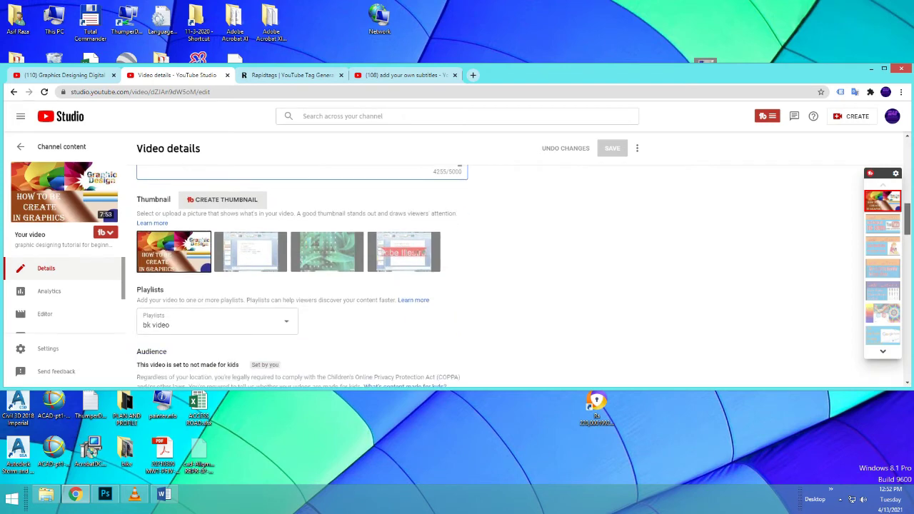
pyautogui.scroll(-3, 521, 278)
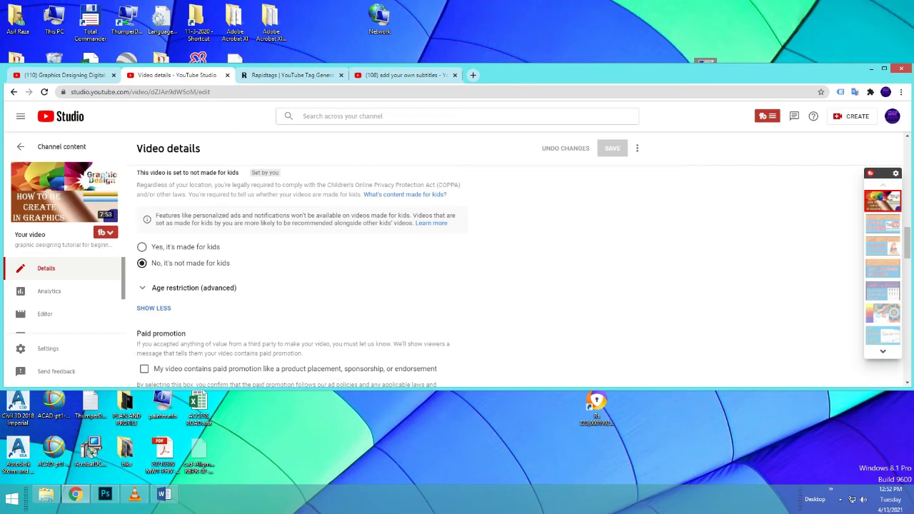
pyautogui.scroll(-3, 302, 276)
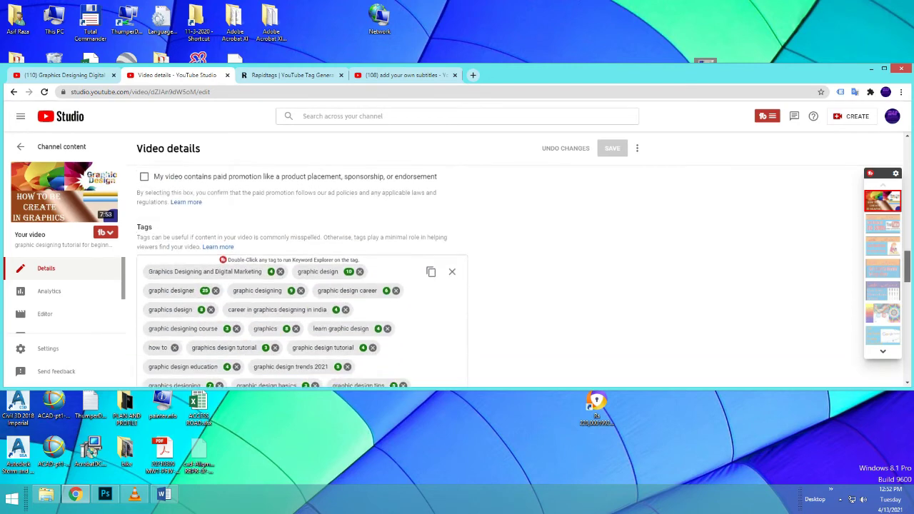
pyautogui.scroll(-1, 302, 276)
pyautogui.scroll(-1, 301, 276)
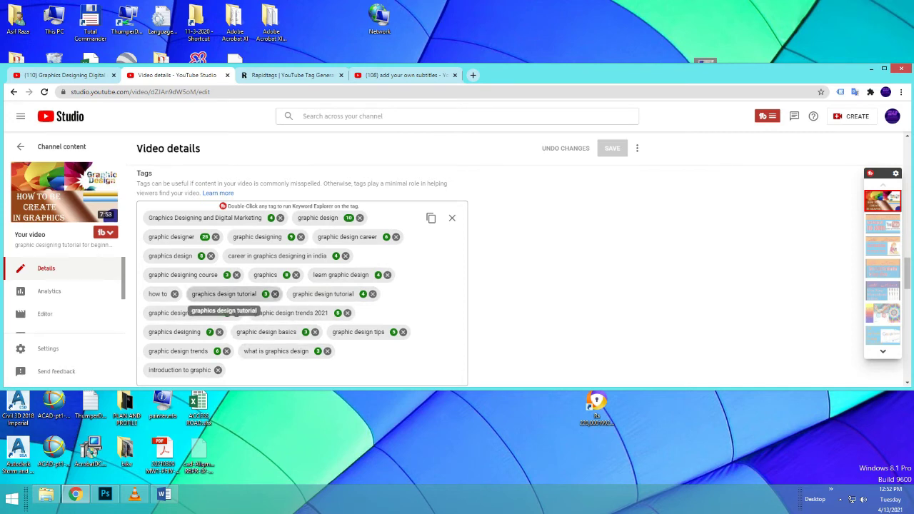
# Copy the text of the "graphics design tutorial" tag from the video's tags.
pyautogui.click(228, 294)
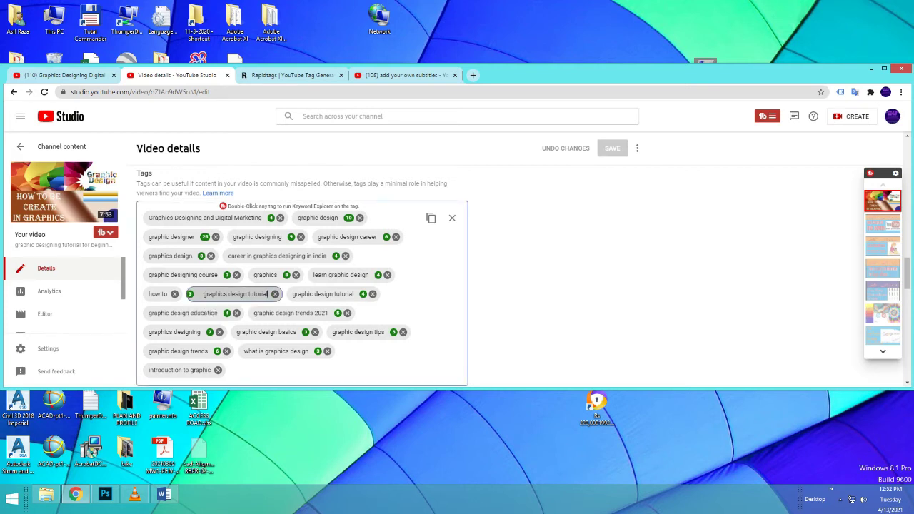
pyautogui.hotkey('ctrl', 'a')
pyautogui.hotkey('ctrl', 'c')
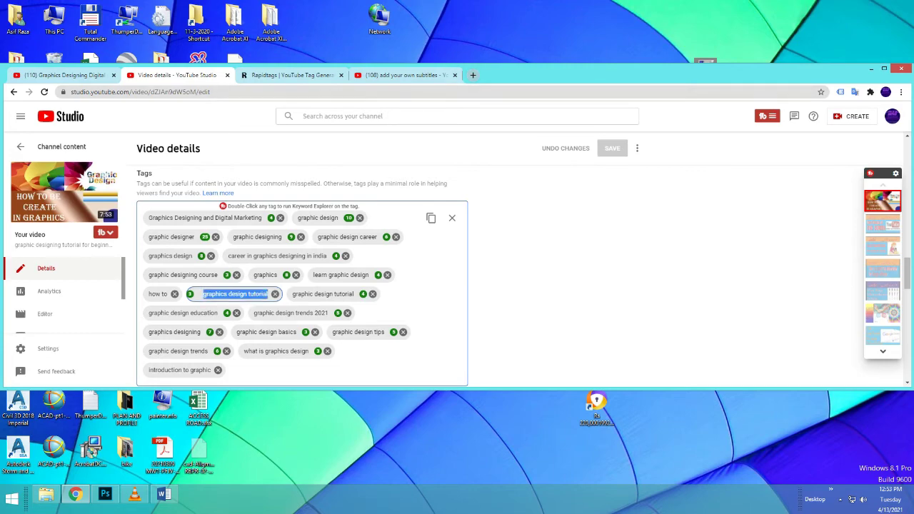
# Open YouTube in a new browser tab and search it for the copied tag "graphics design tutorial".
pyautogui.click(472, 75)
pyautogui.write('y')
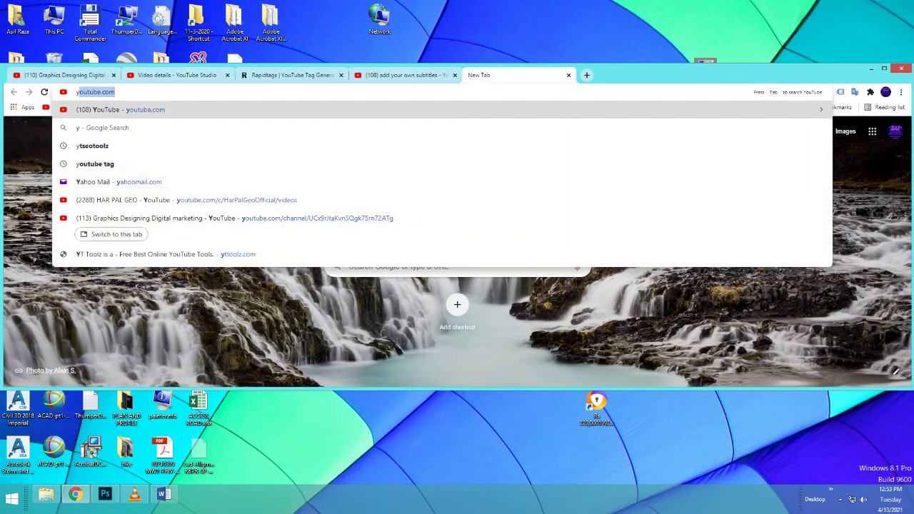
pyautogui.press('Return')
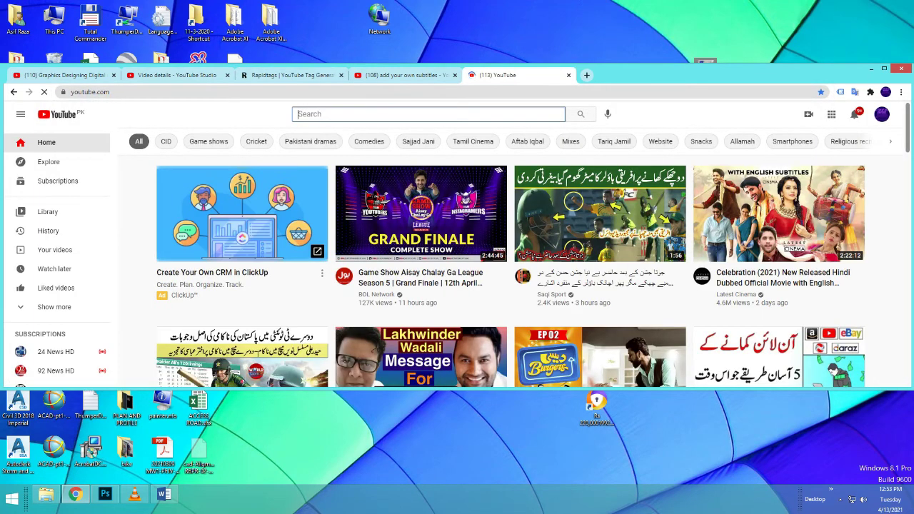
pyautogui.click(429, 115)
pyautogui.hotkey('ctrl', 'v')
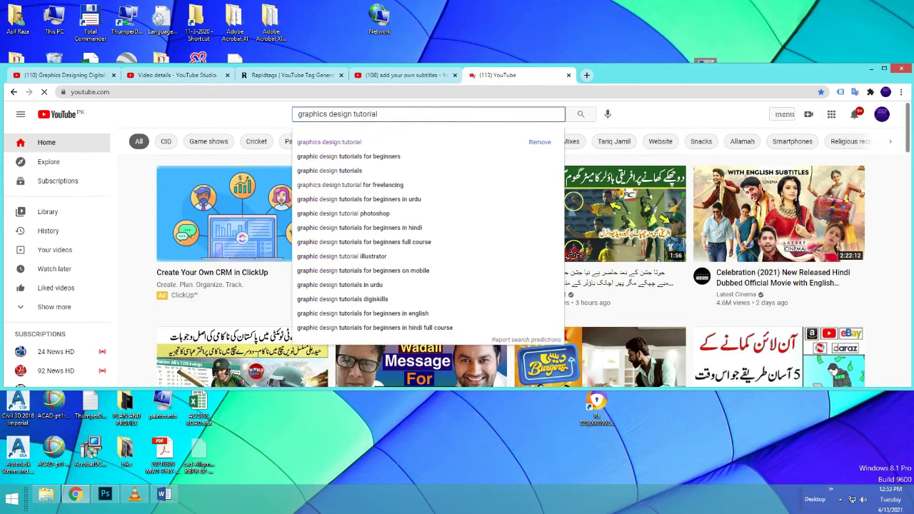
pyautogui.press('Return')
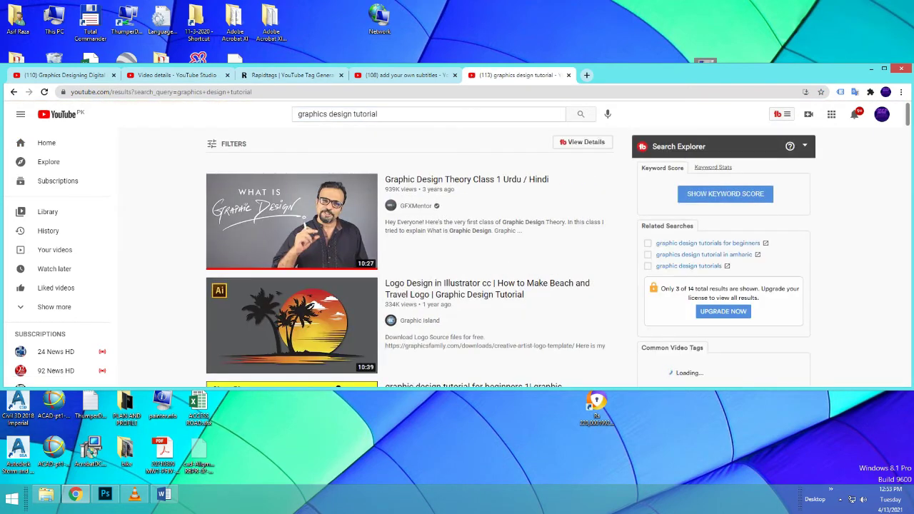
# Find the channel's video "graphic designing tutorial for beginners" in the search results, open it and pause playback.
pyautogui.scroll(-2, 508, 257)
pyautogui.scroll(-4, 508, 257)
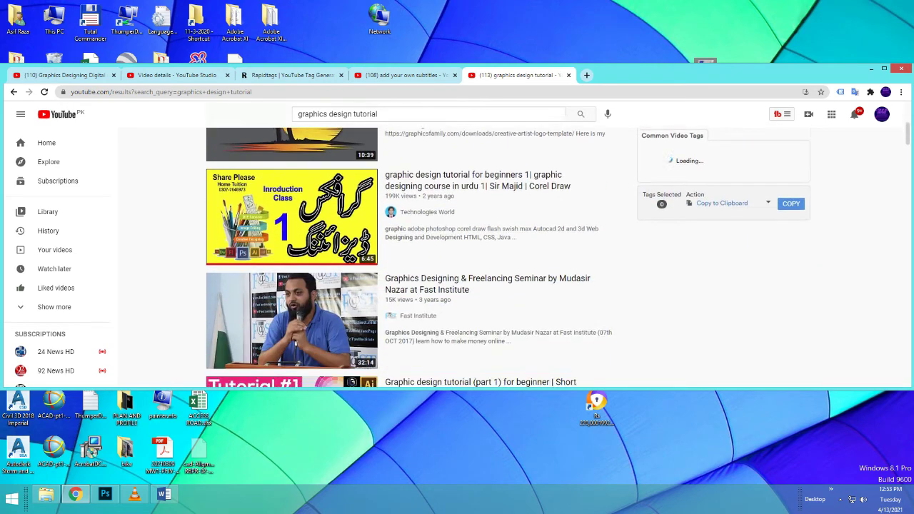
pyautogui.scroll(1, 508, 257)
pyautogui.scroll(-4, 508, 257)
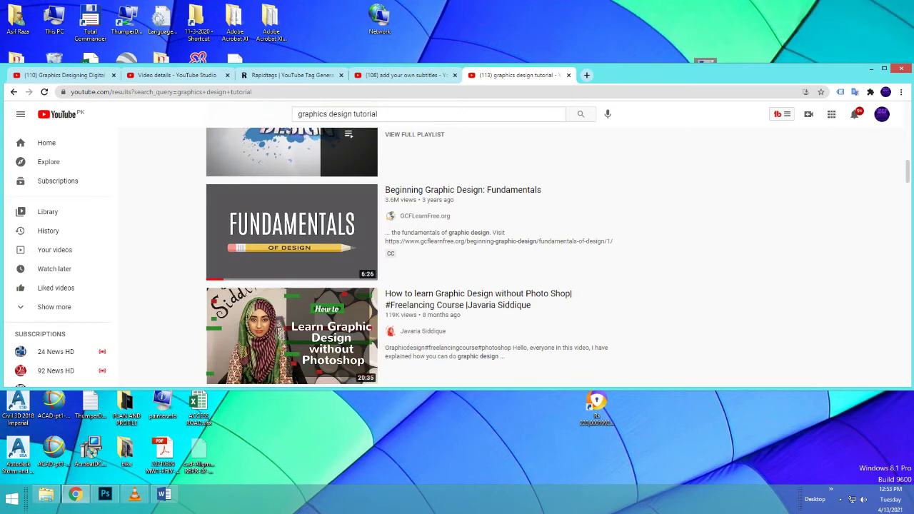
pyautogui.scroll(-3, 508, 257)
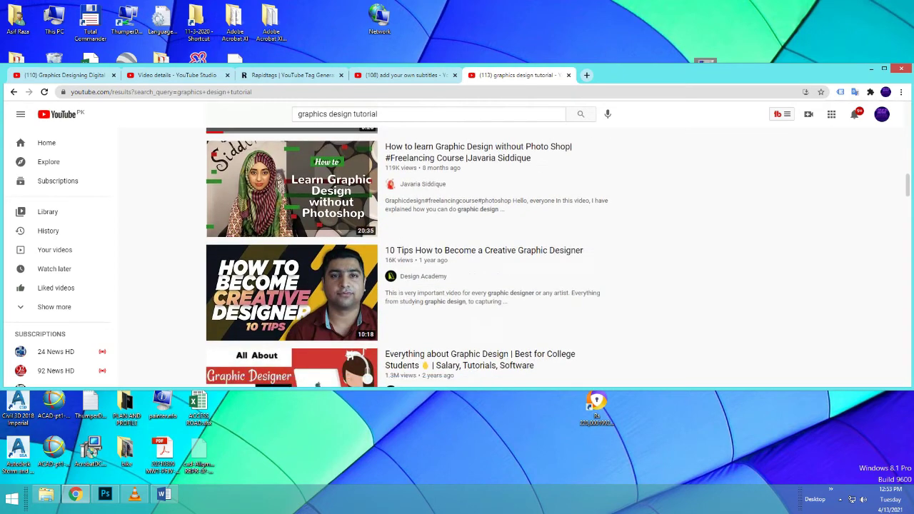
pyautogui.scroll(-5, 508, 257)
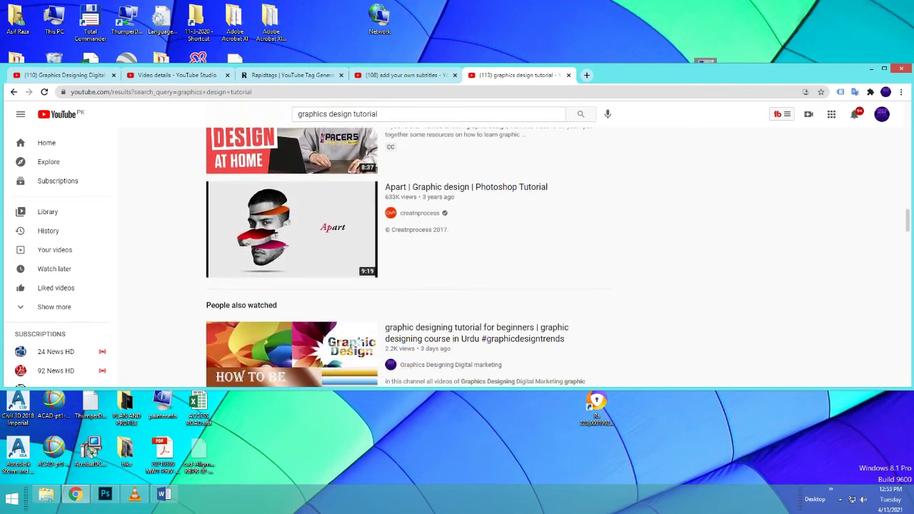
pyautogui.scroll(-2, 509, 257)
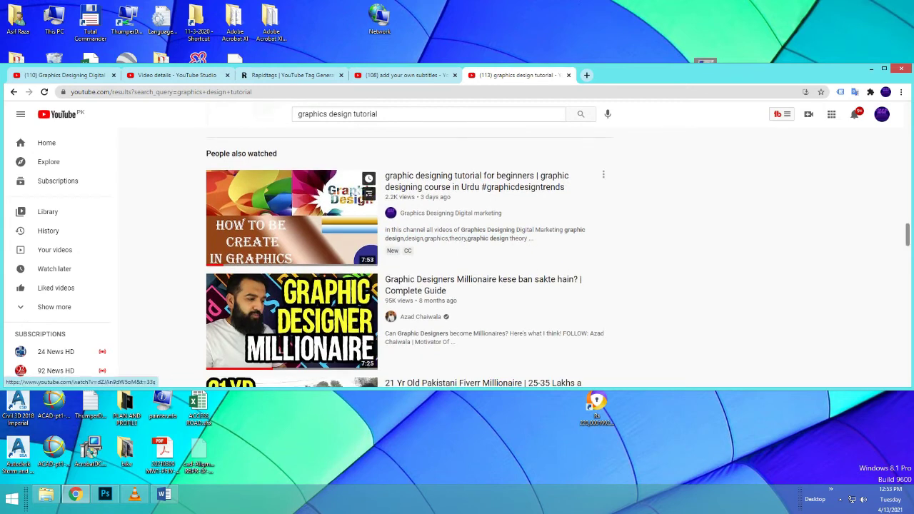
pyautogui.click(291, 218)
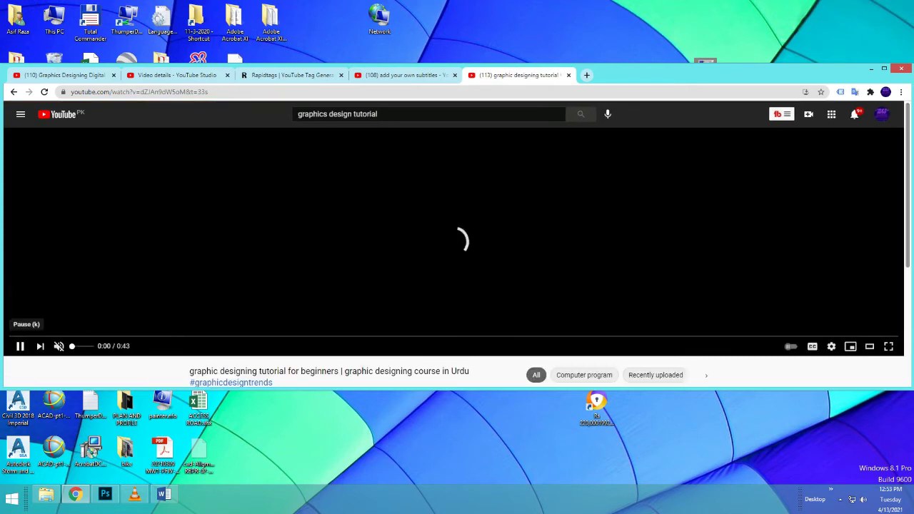
pyautogui.click(20, 346)
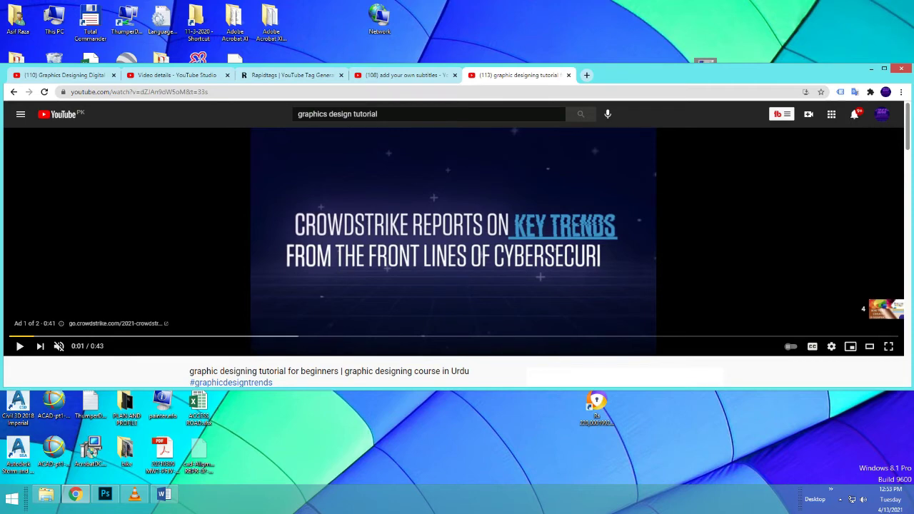
# Check the video's description and Videolytics statistics, and close its browser tab to return to the video details.
pyautogui.scroll(-3, 456, 257)
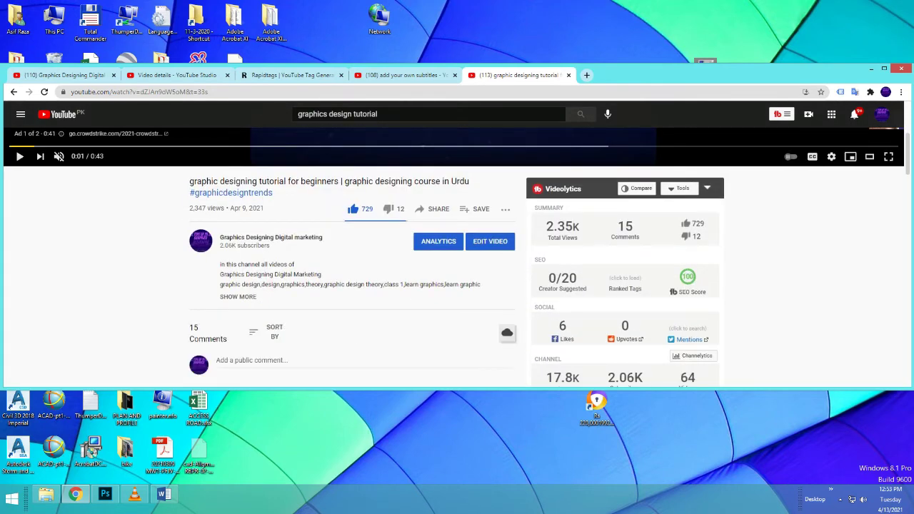
pyautogui.scroll(3, 457, 257)
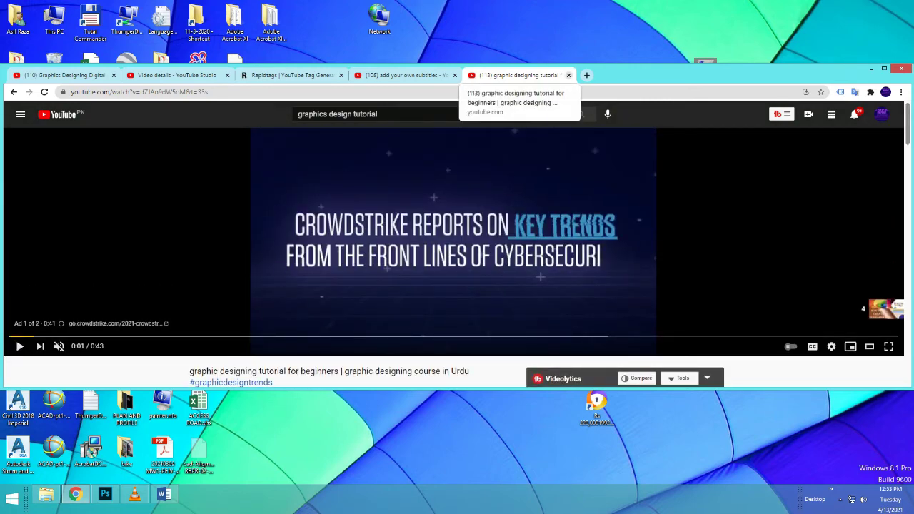
pyautogui.click(568, 75)
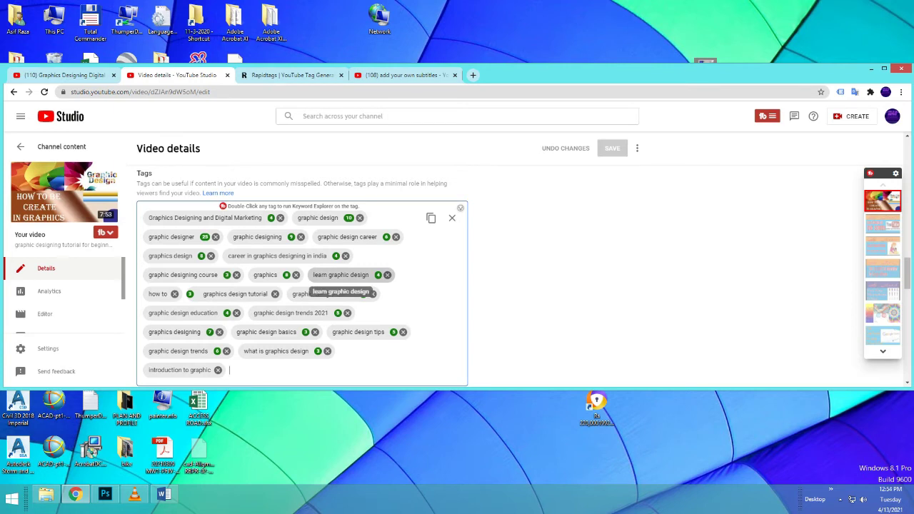
# Copy the text of the "learn graphic design" tag from the video's tags.
pyautogui.click(340, 275)
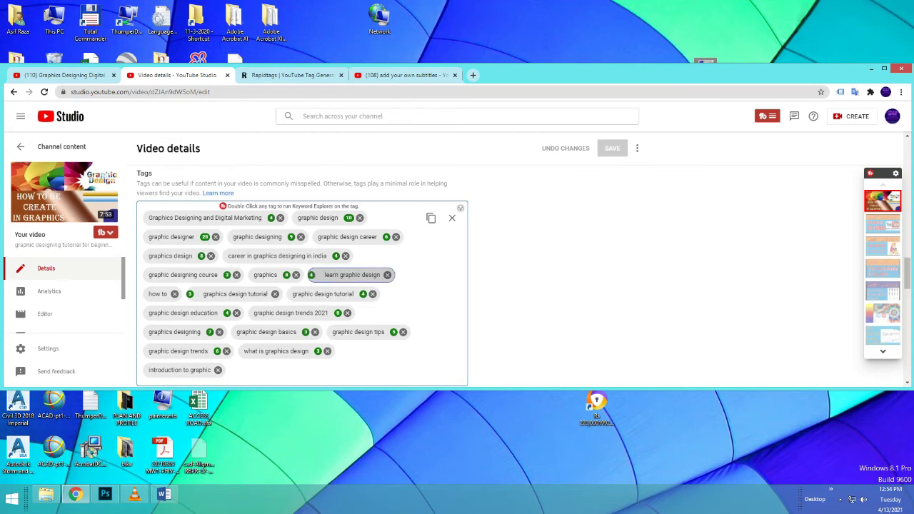
pyautogui.hotkey('ctrl', 'a')
pyautogui.hotkey('ctrl', 'c')
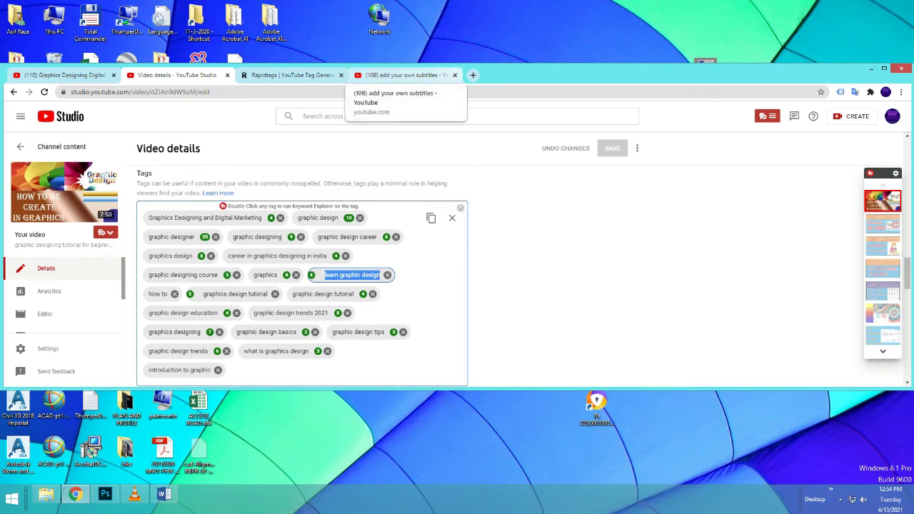
# In the already open YouTube results tab, replace the query with the copied tag "learn graphic design" and run the search.
pyautogui.click(404, 75)
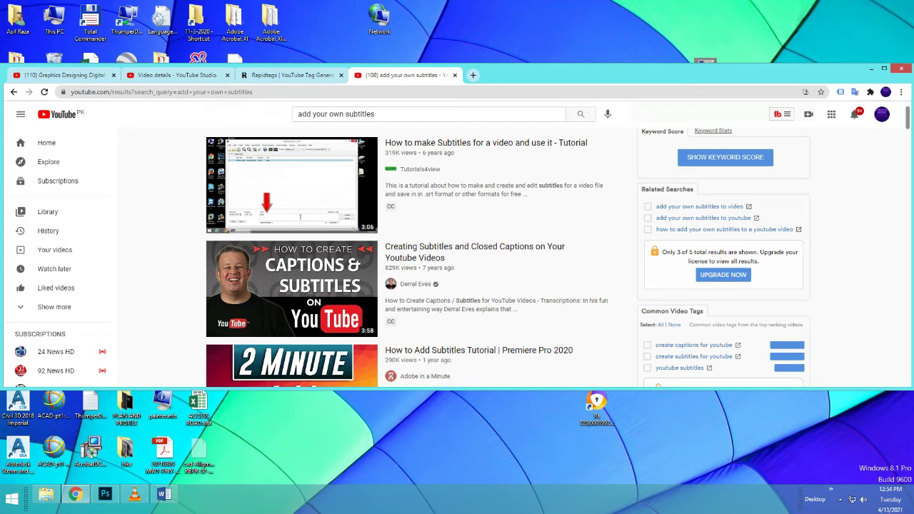
pyautogui.click(376, 114)
pyautogui.hotkey('ctrl', 'a')
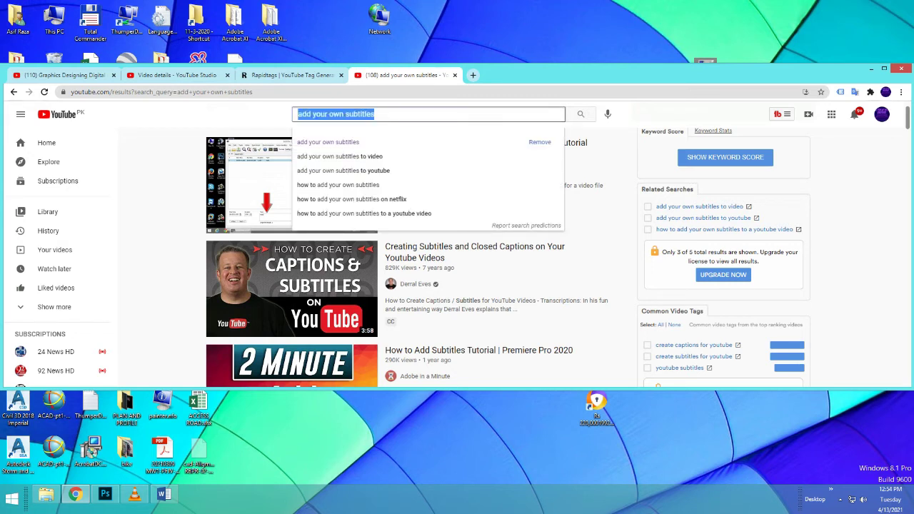
pyautogui.hotkey('ctrl', 'v')
pyautogui.press('Return')
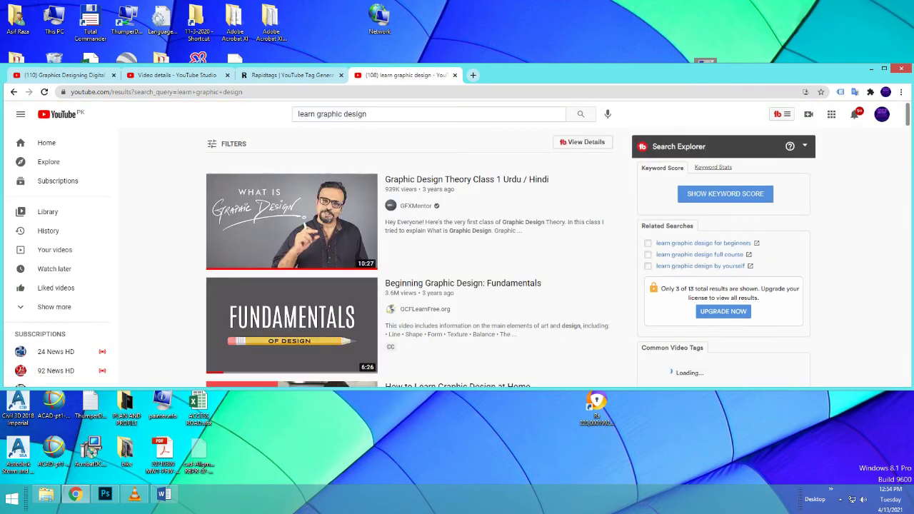
# Look through the "learn graphic design" results for the channel's own video "graphic designing tutorial for beginners".
pyautogui.scroll(-3, 507, 257)
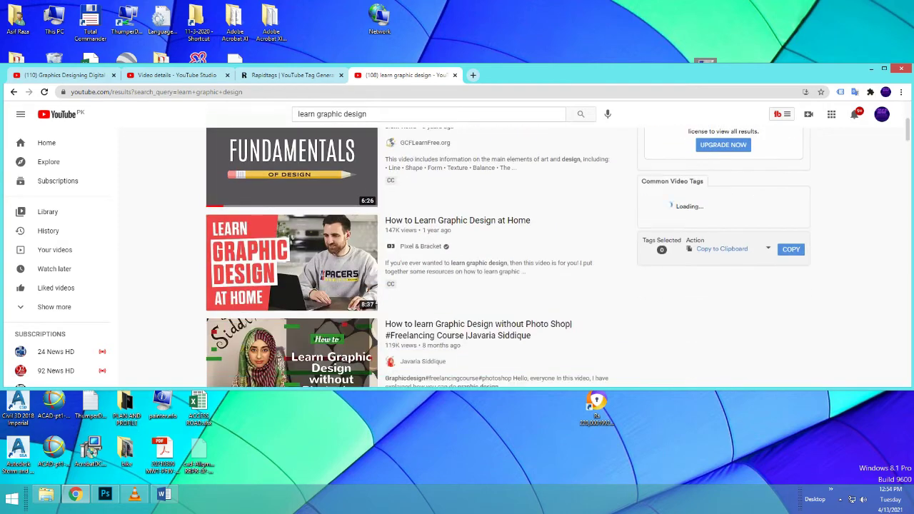
pyautogui.scroll(-6, 409, 257)
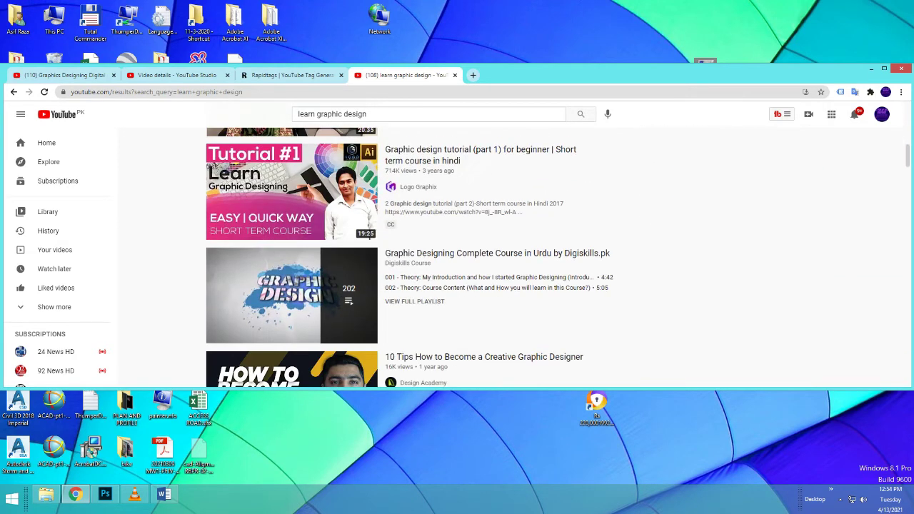
pyautogui.scroll(-4, 410, 258)
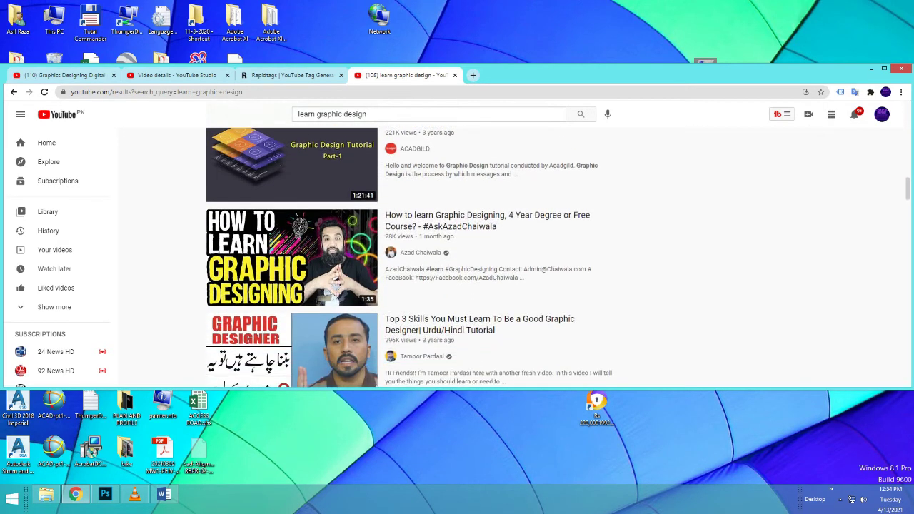
pyautogui.scroll(-3, 409, 257)
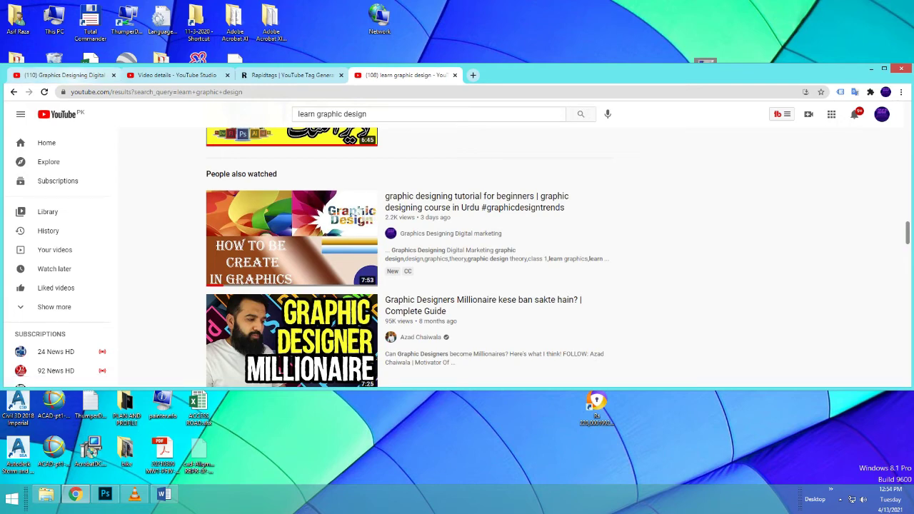
# Return to the video's details in YouTube Studio and review its tags, tag tools, audience, license, category and language settings.
pyautogui.click(64, 75)
pyautogui.click(175, 75)
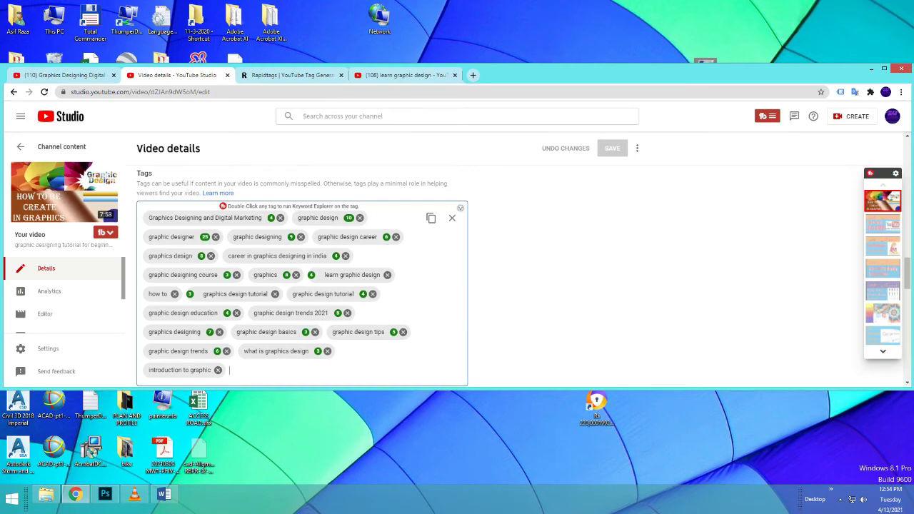
pyautogui.scroll(-2, 302, 279)
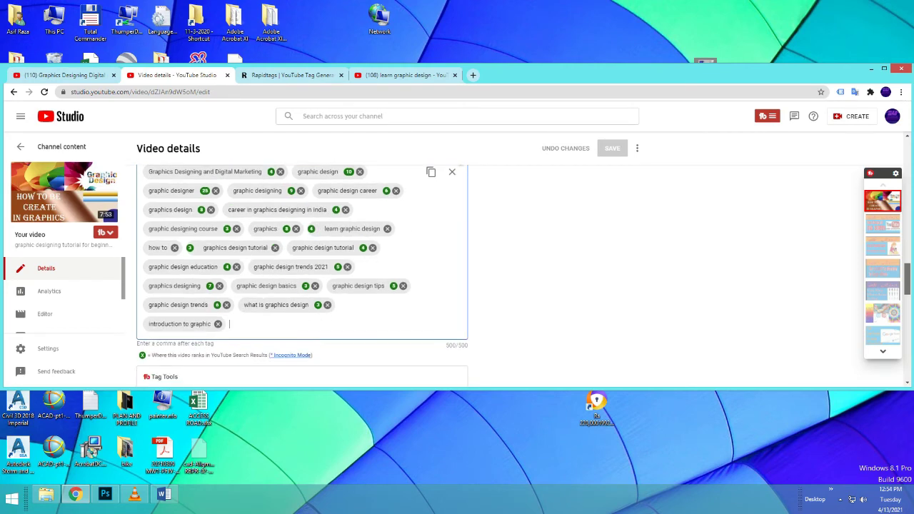
pyautogui.scroll(-1, 302, 278)
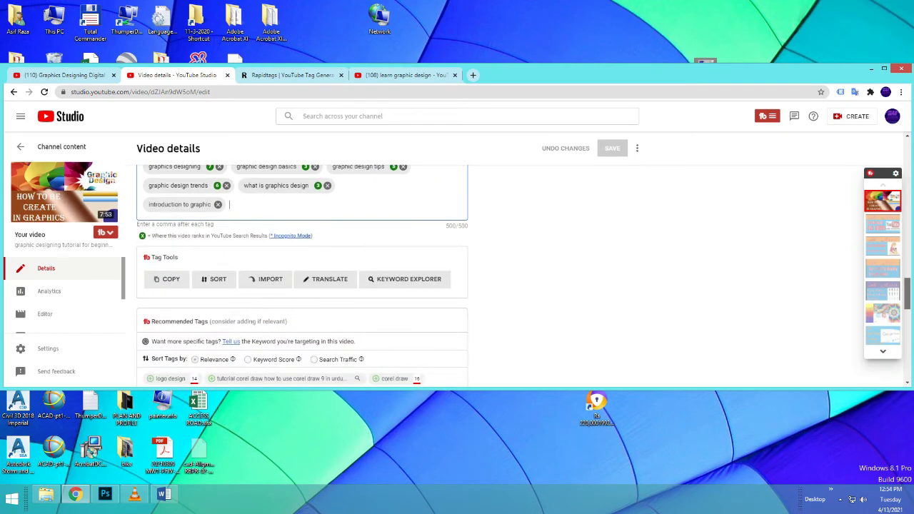
pyautogui.scroll(-12, 302, 279)
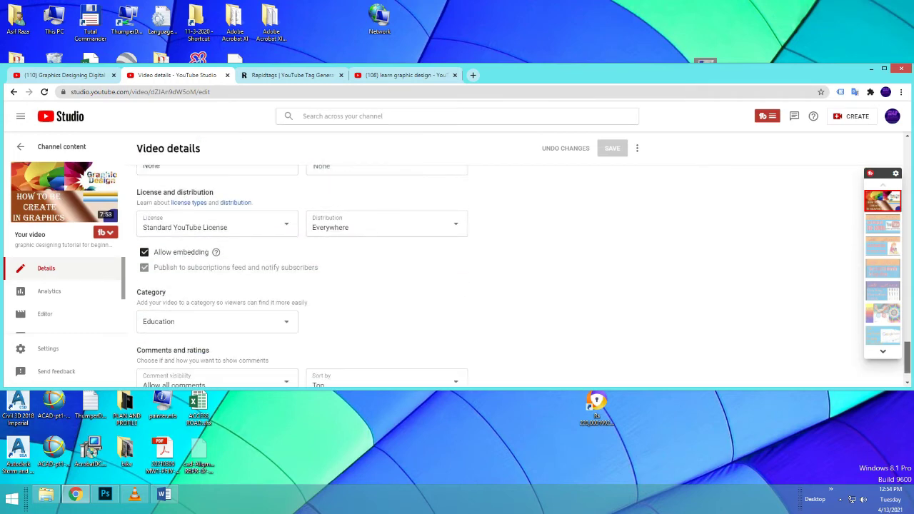
pyautogui.scroll(15, 302, 278)
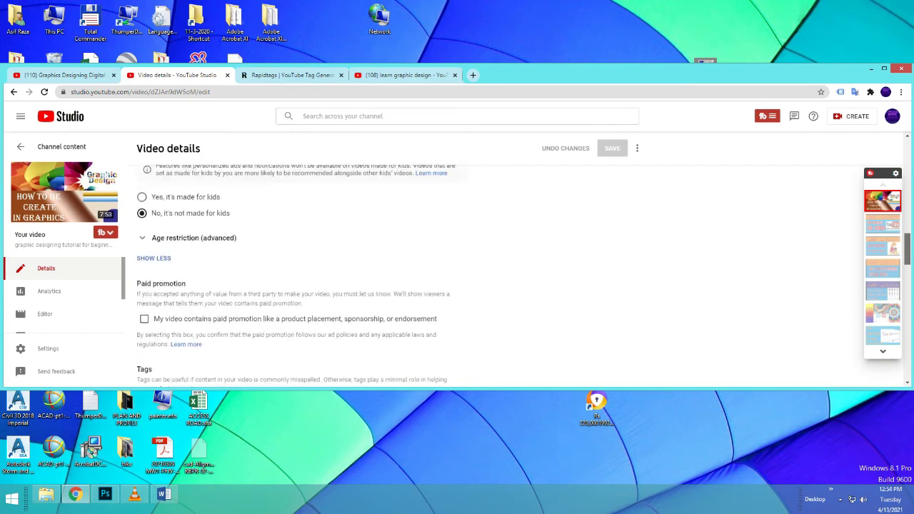
pyautogui.scroll(-4, 302, 279)
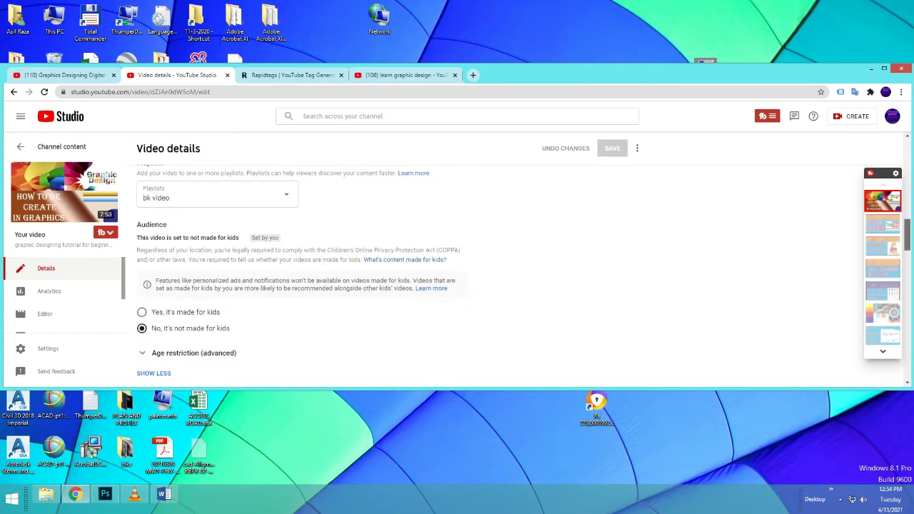
pyautogui.scroll(-6, 302, 278)
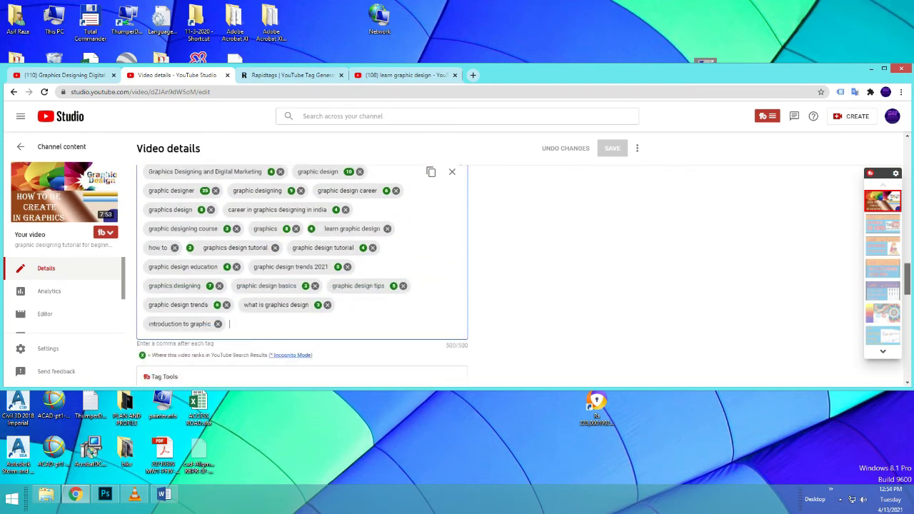
pyautogui.scroll(-5, 301, 279)
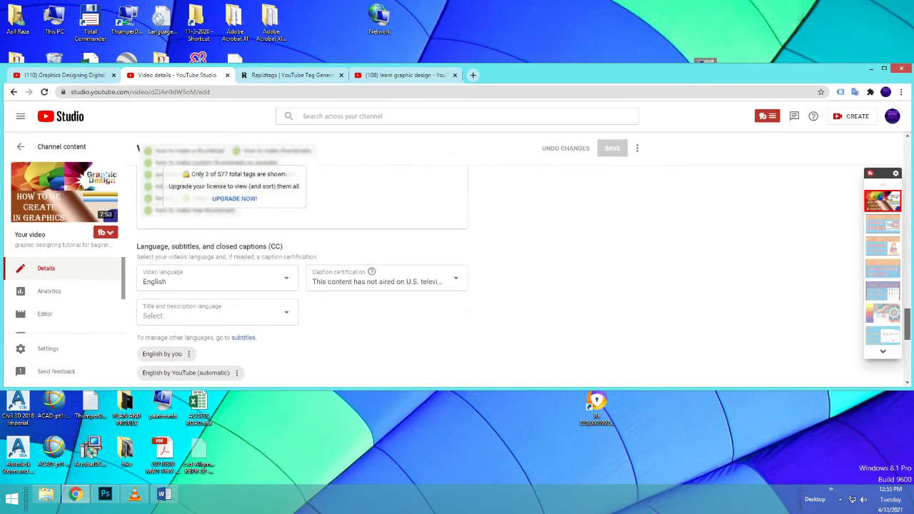
pyautogui.scroll(-1, 302, 278)
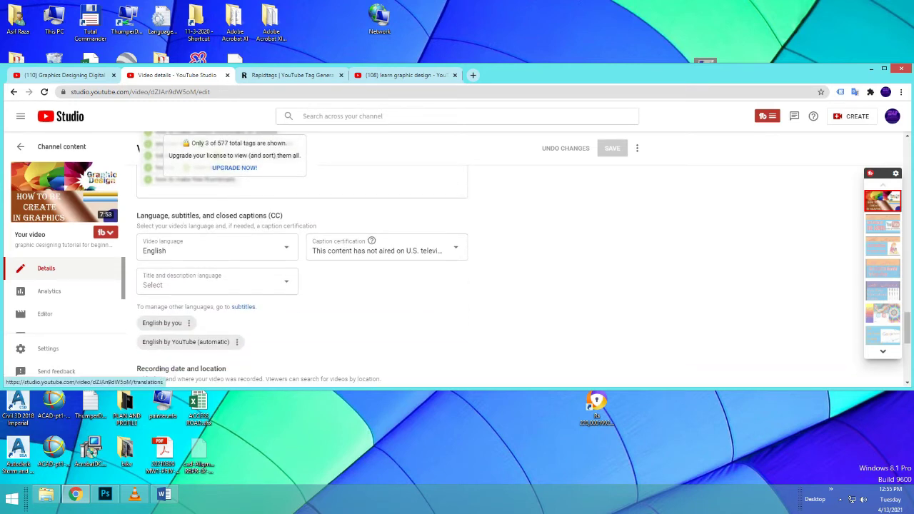
# Open the video's subtitles page, check the English caption editor without changes, and look over the listed languages and audience language chart.
pyautogui.click(243, 306)
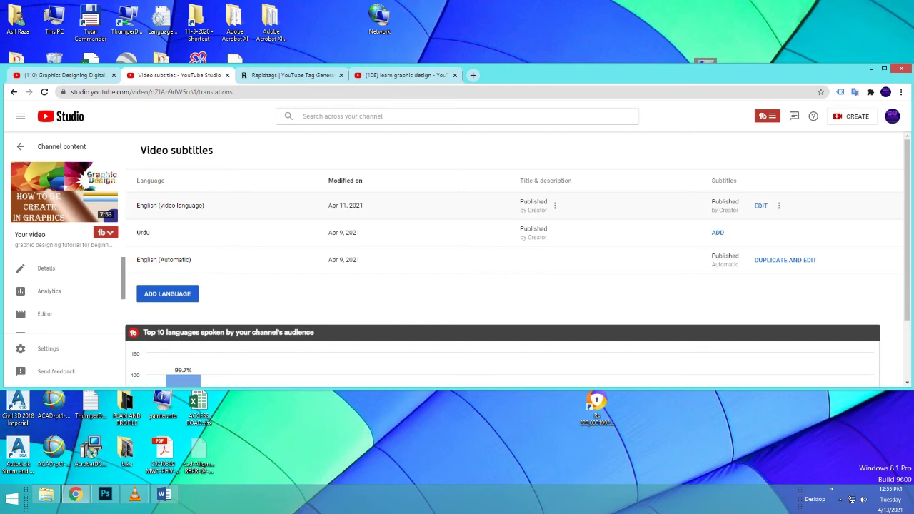
pyautogui.click(760, 205)
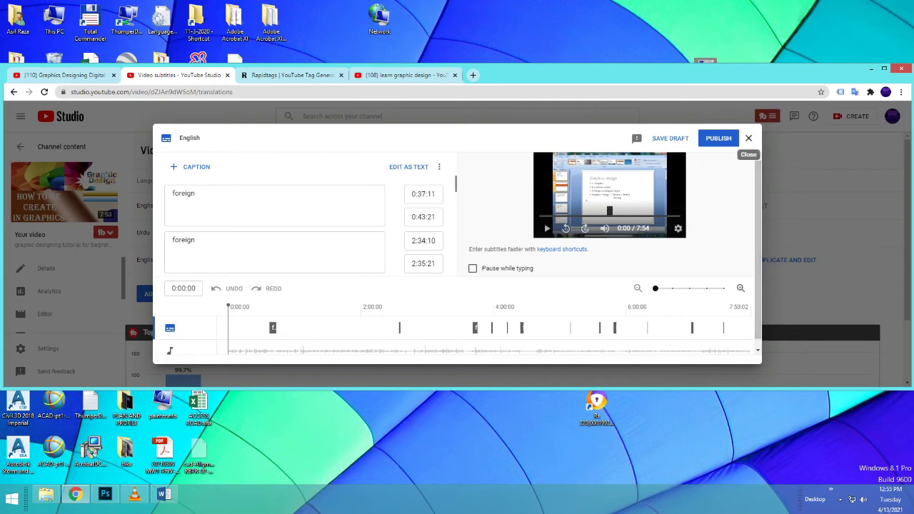
pyautogui.click(748, 138)
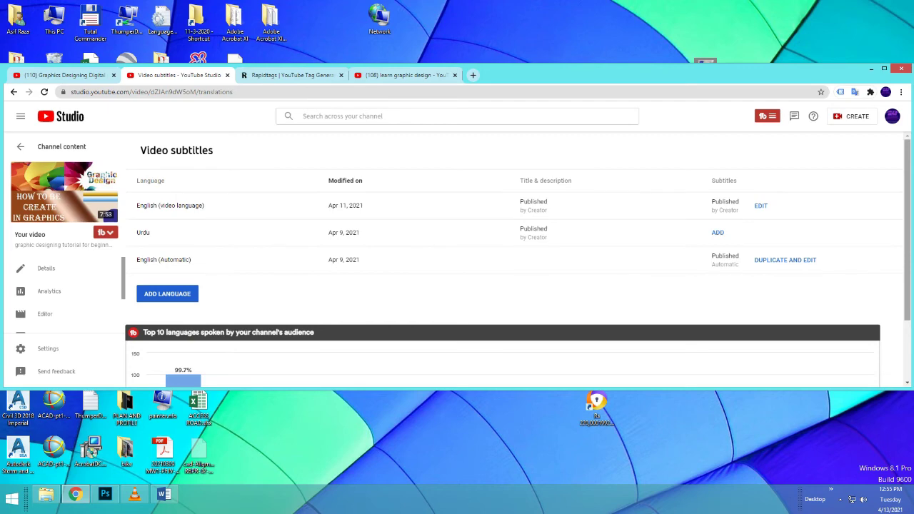
pyautogui.scroll(-1, 517, 261)
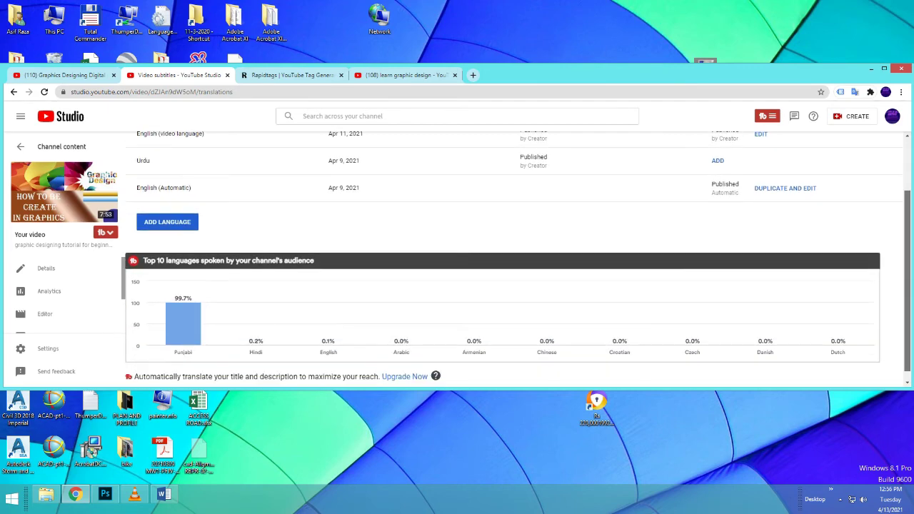
pyautogui.scroll(-1, 517, 257)
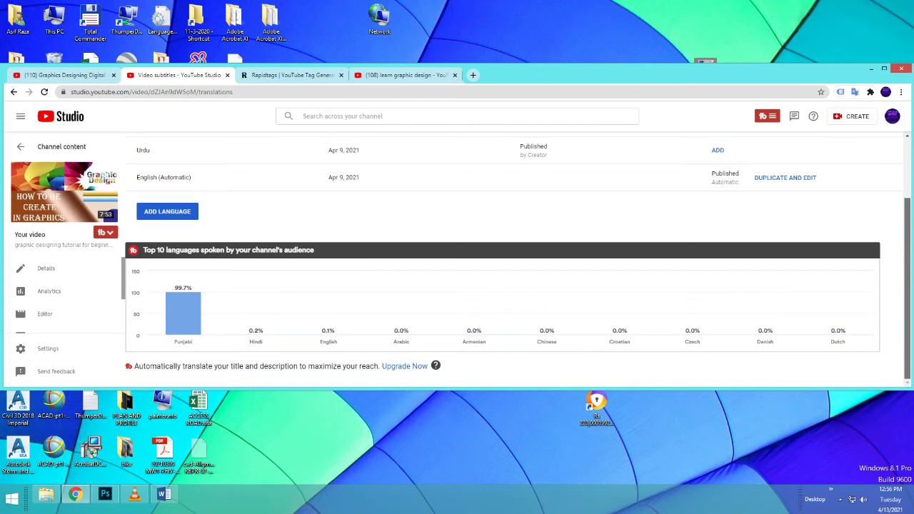
pyautogui.scroll(1, 516, 262)
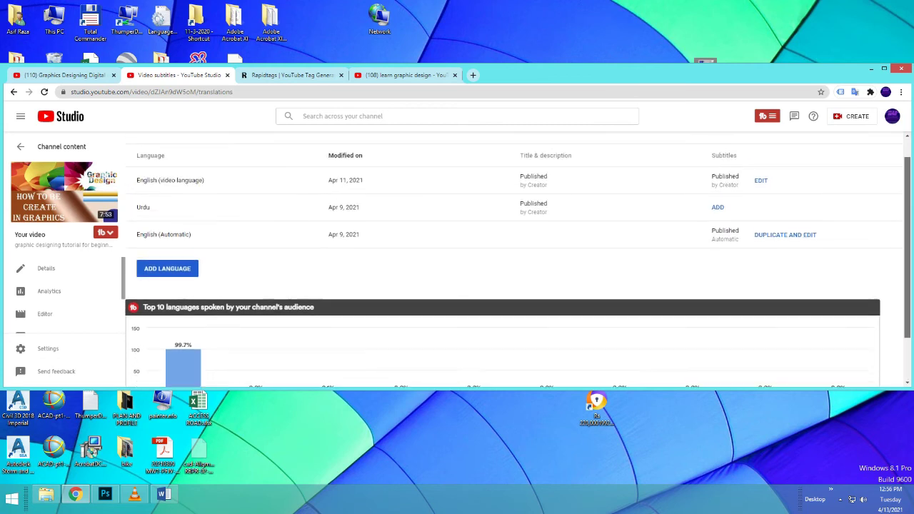
pyautogui.scroll(1, 517, 257)
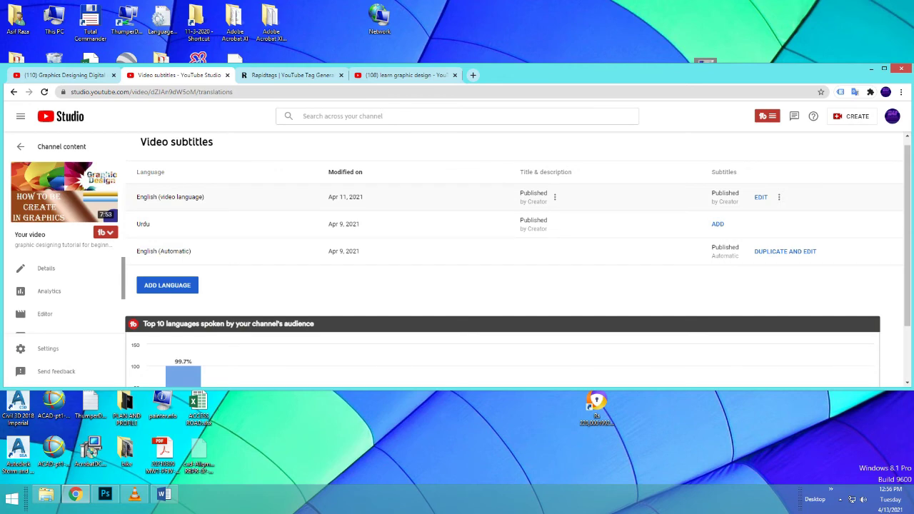
# Return to the video details from the English title and description entry, and inspect the end screen's video elements and timeline without changing them.
pyautogui.click(534, 197)
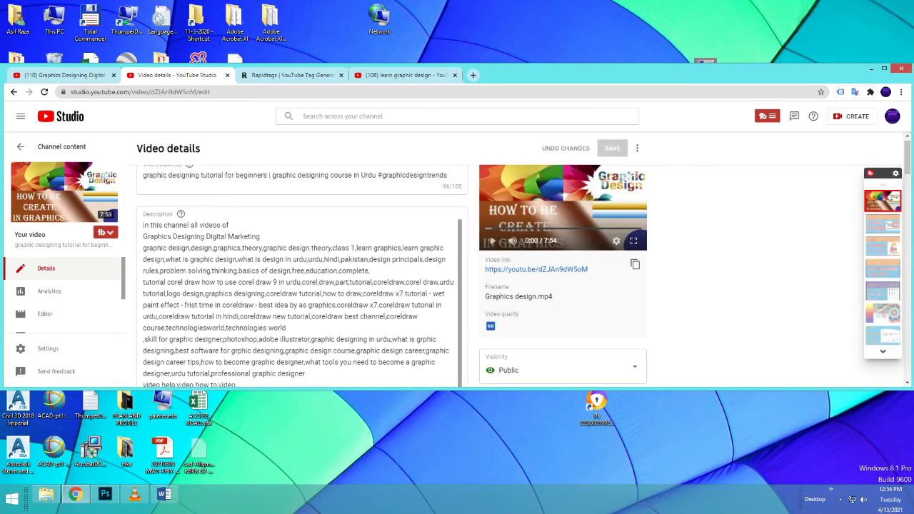
pyautogui.scroll(-10, 299, 278)
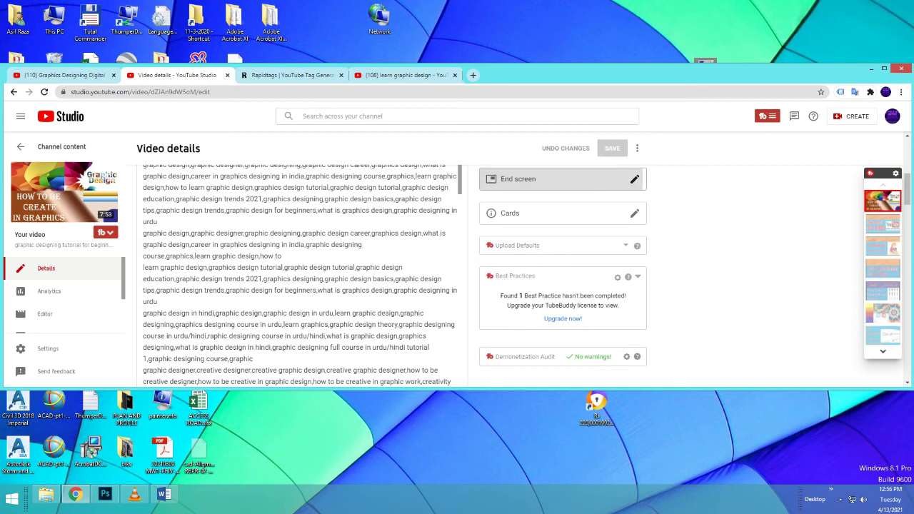
pyautogui.click(556, 179)
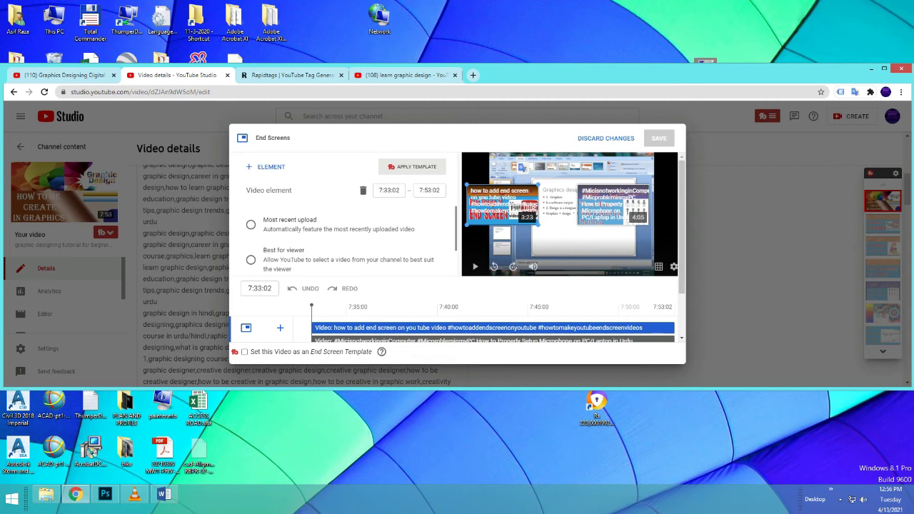
pyautogui.moveTo(263, 228); pyautogui.dragTo(433, 260)
pyautogui.scroll(-1, 350, 243)
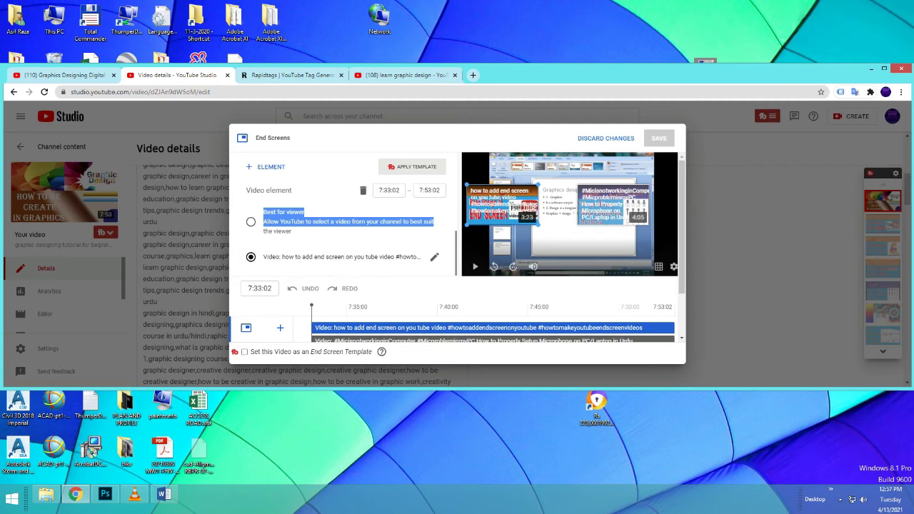
pyautogui.scroll(-2, 457, 243)
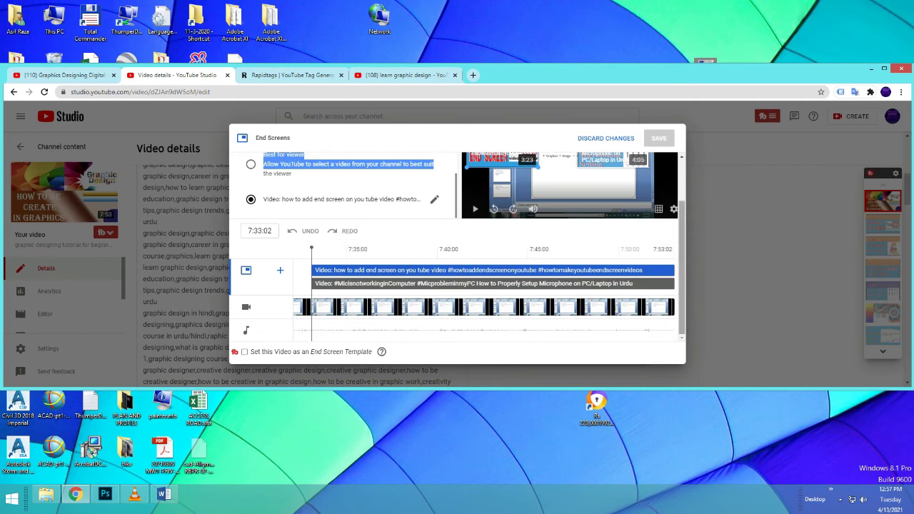
pyautogui.scroll(2, 457, 246)
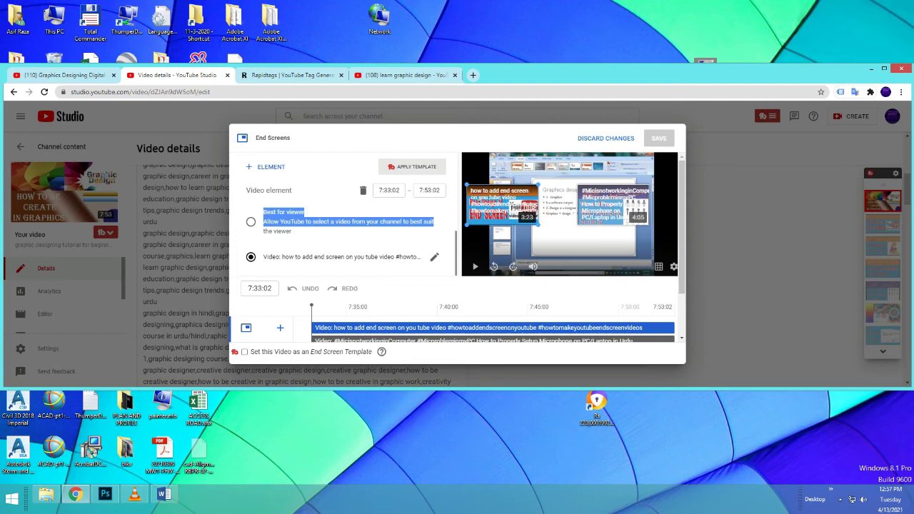
pyautogui.press('Escape')
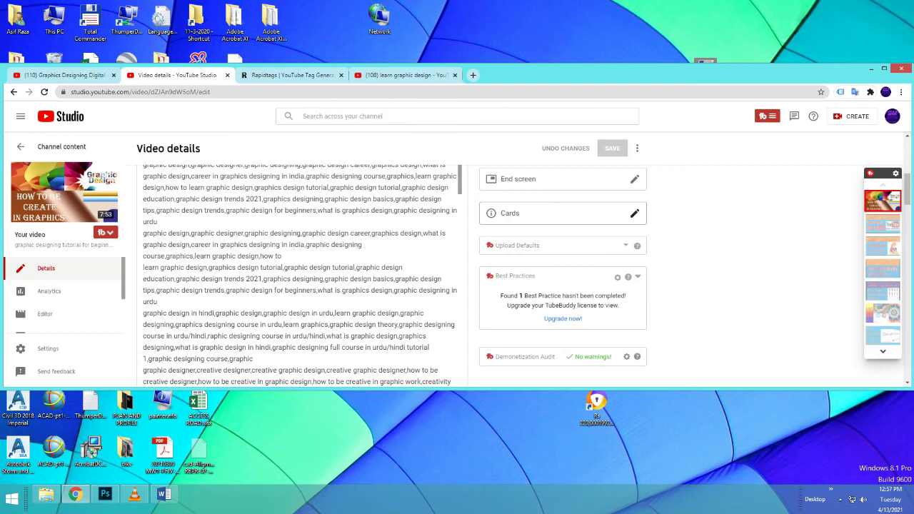
# Inspect the video's card and custom message, move the playhead to the card's marker at 7:29:23, and leave the Cards editor without saving.
pyautogui.click(633, 213)
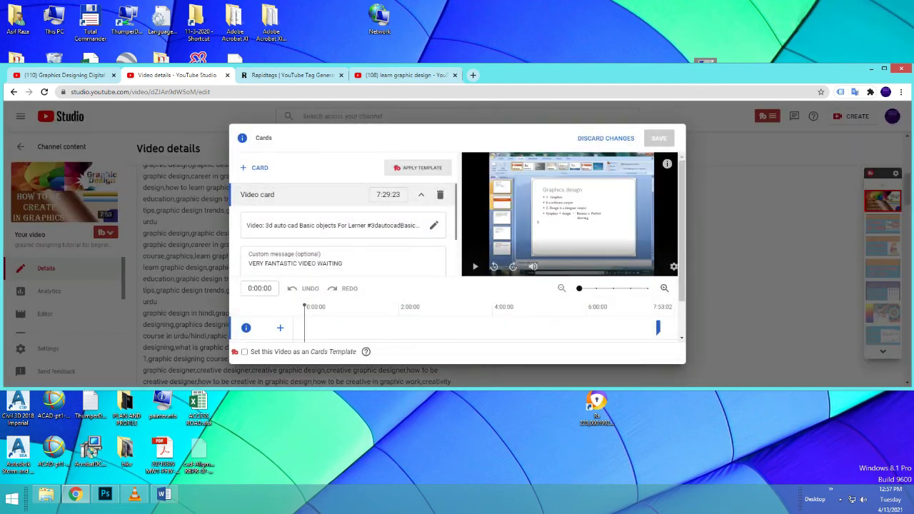
pyautogui.scroll(-1, 457, 247)
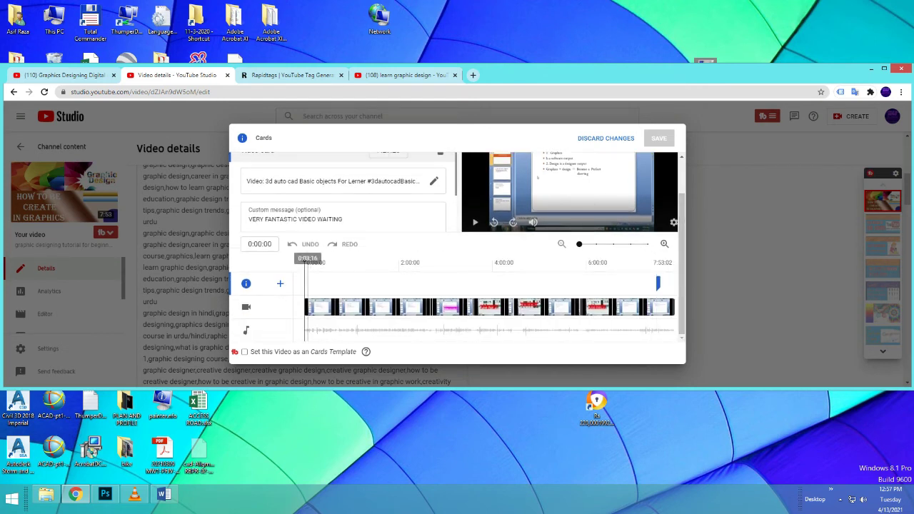
pyautogui.moveTo(305, 278); pyautogui.dragTo(655, 279)
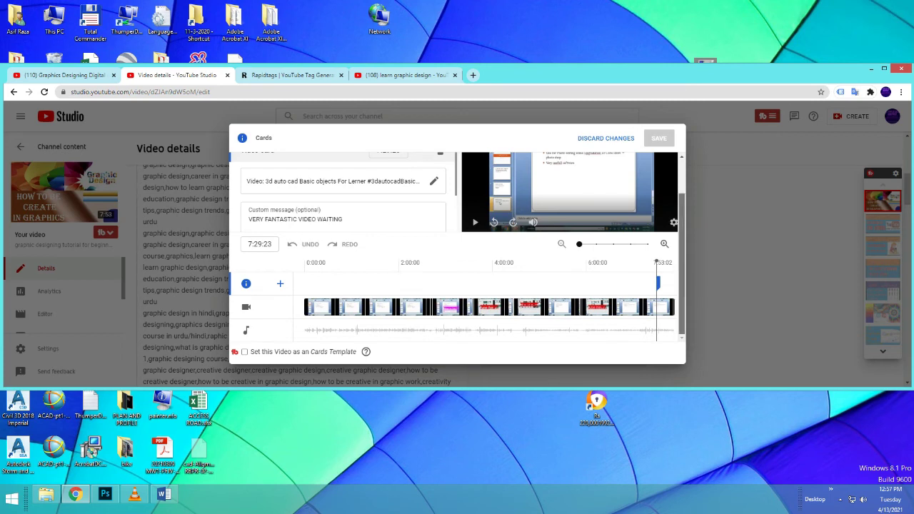
pyautogui.scroll(1, 456, 243)
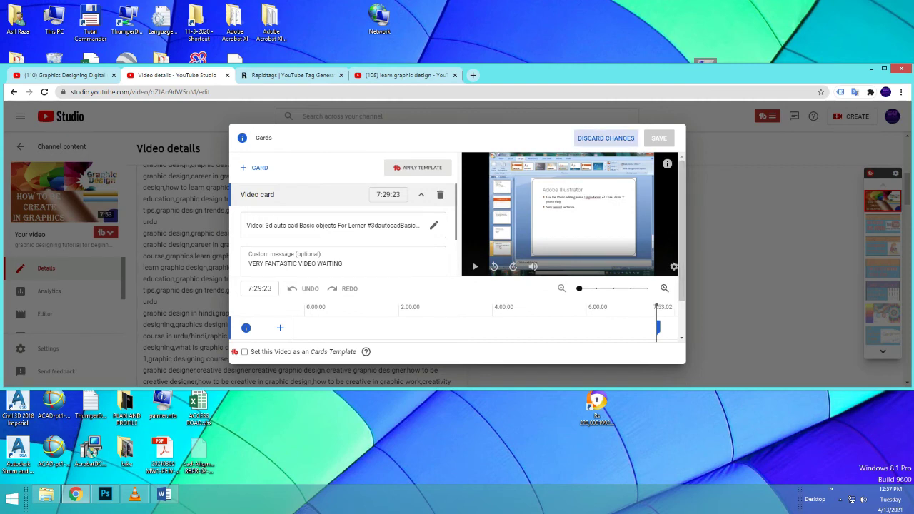
pyautogui.press('Escape')
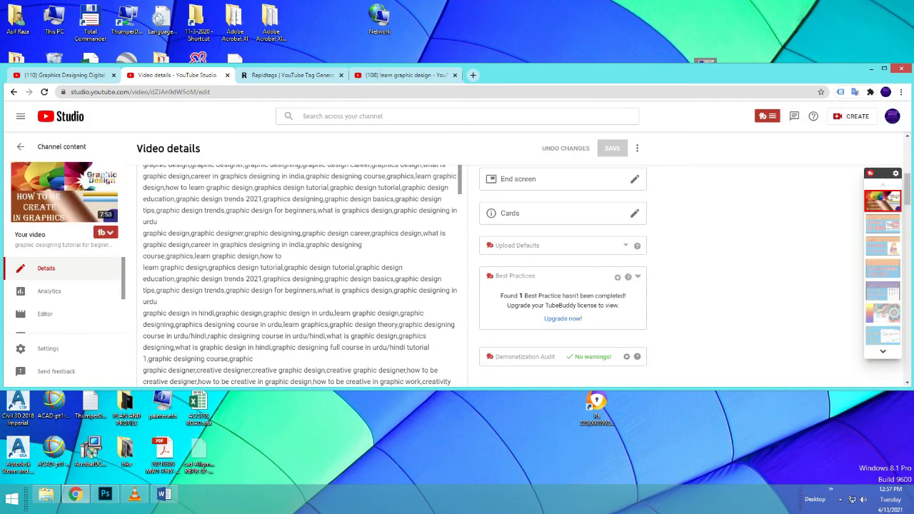
# Leave the video details for the channel's own page and open its channel customization.
pyautogui.scroll(-8, 300, 286)
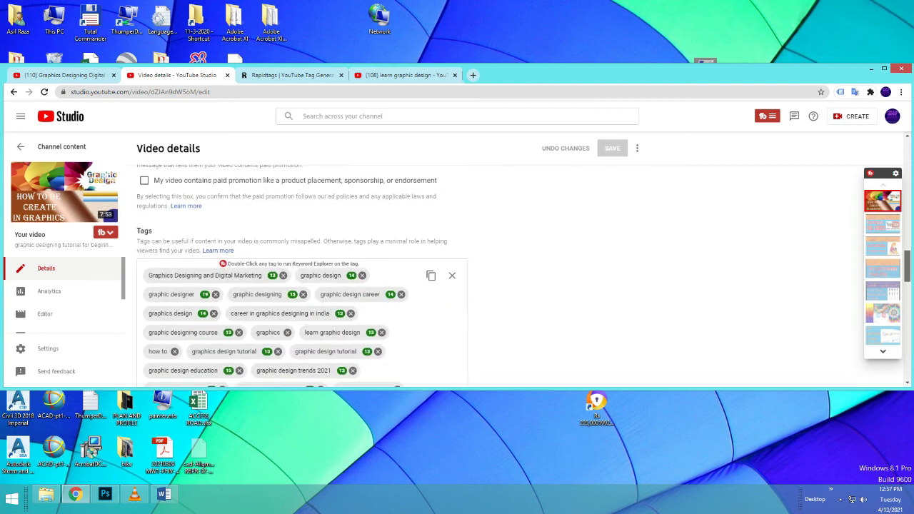
pyautogui.scroll(-5, 300, 278)
pyautogui.scroll(15, 300, 278)
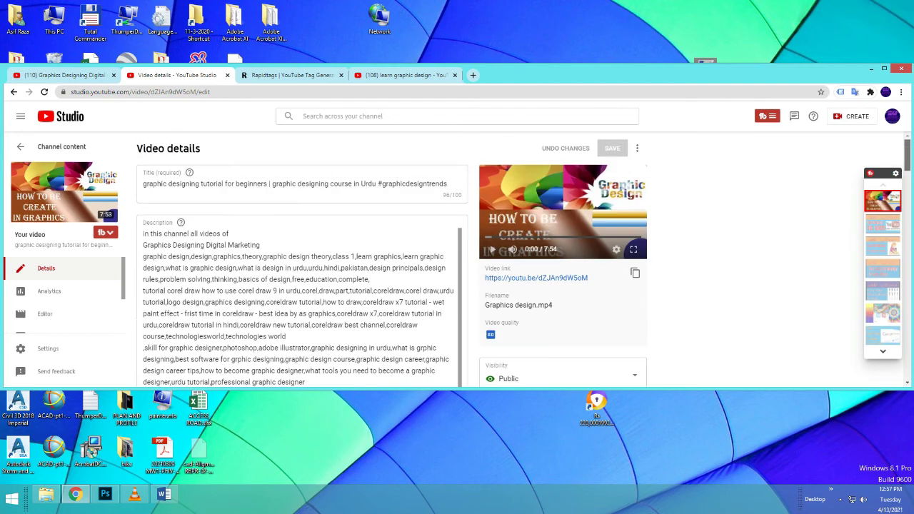
pyautogui.click(891, 116)
pyautogui.click(803, 172)
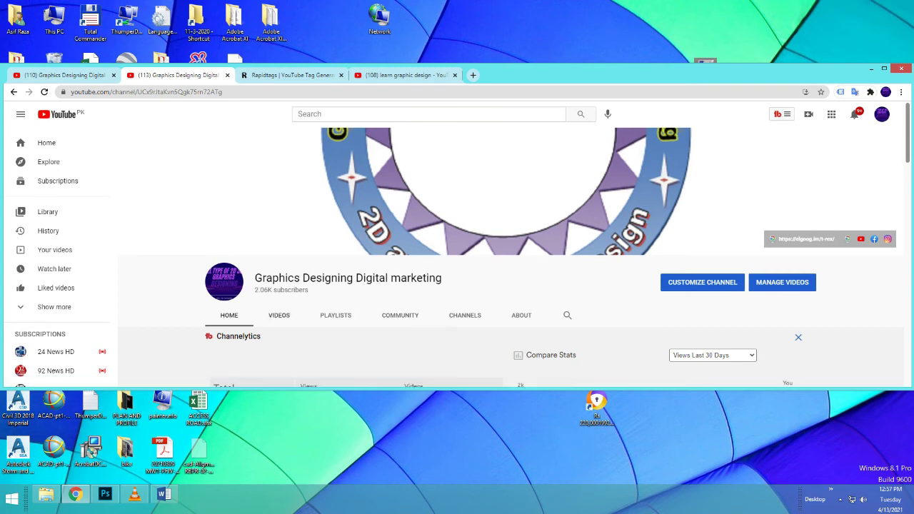
pyautogui.click(702, 282)
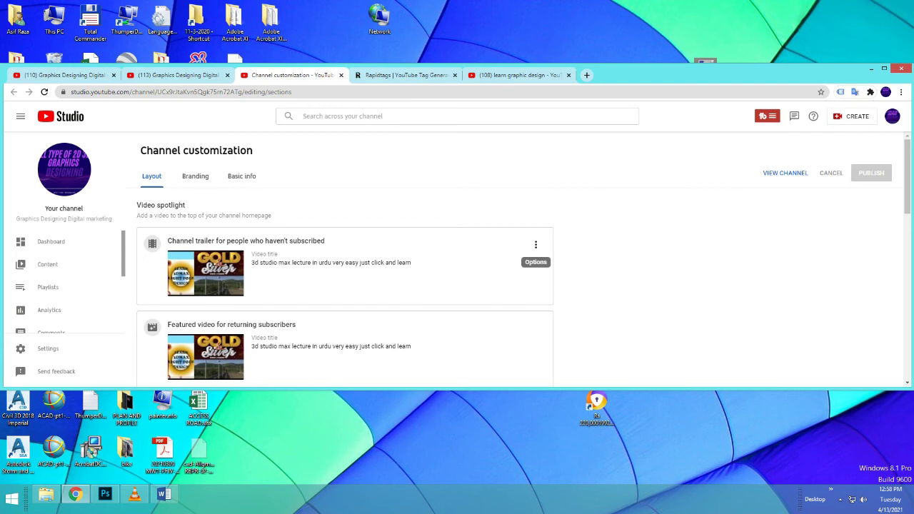
# Check the available options for the channel trailer and the featured video for returning subscribers without changing either video.
pyautogui.click(536, 244)
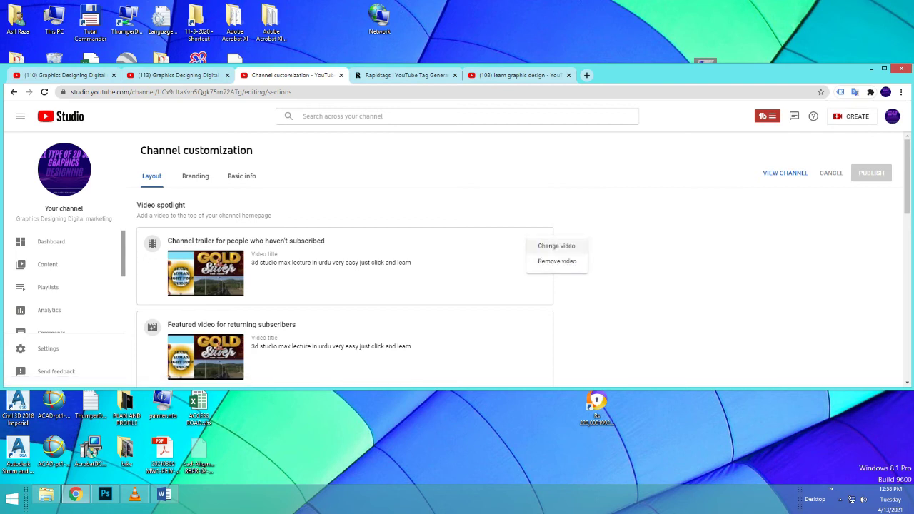
pyautogui.press('Escape')
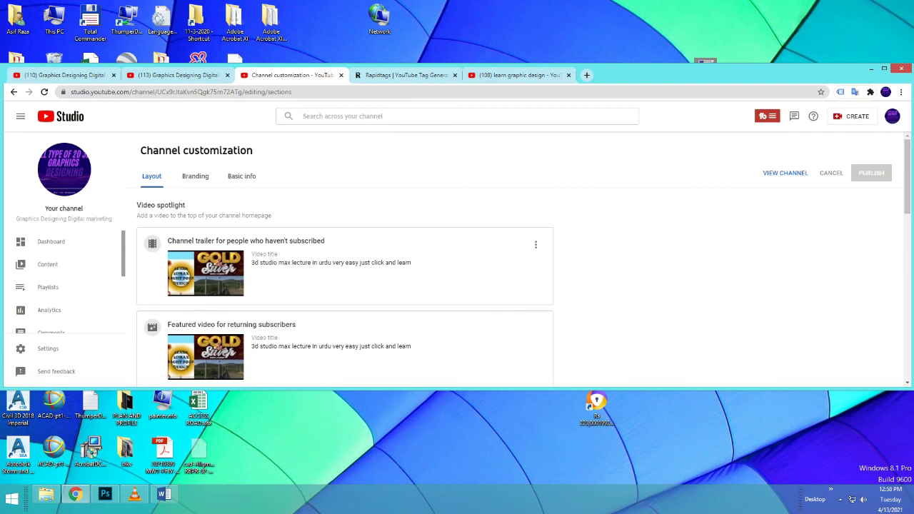
pyautogui.scroll(-3, 344, 271)
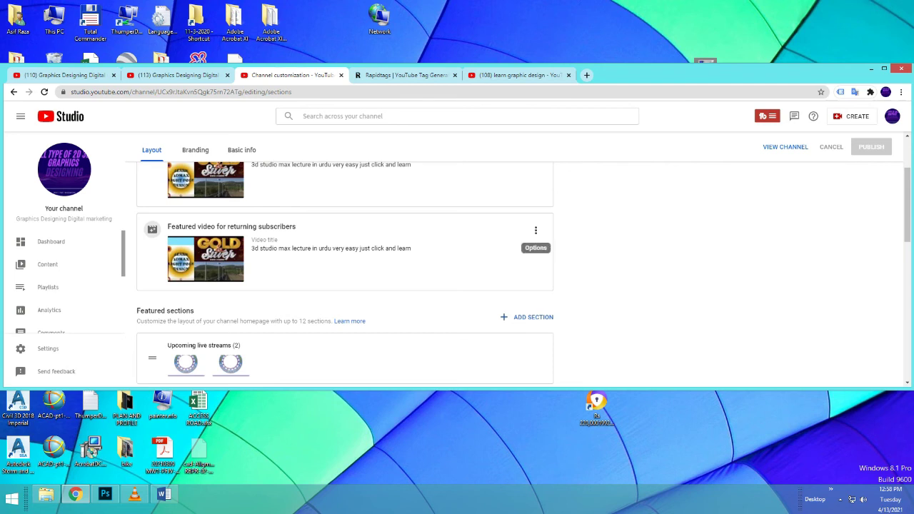
pyautogui.click(535, 229)
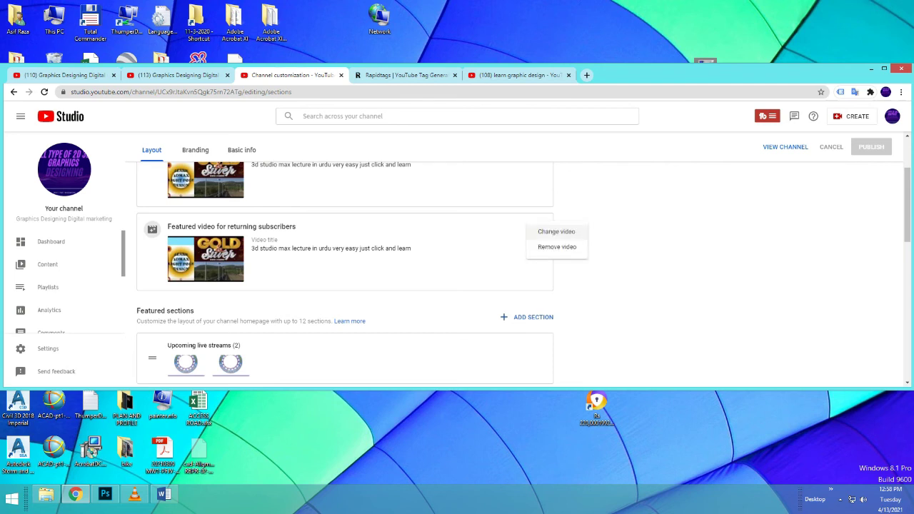
pyautogui.press('Escape')
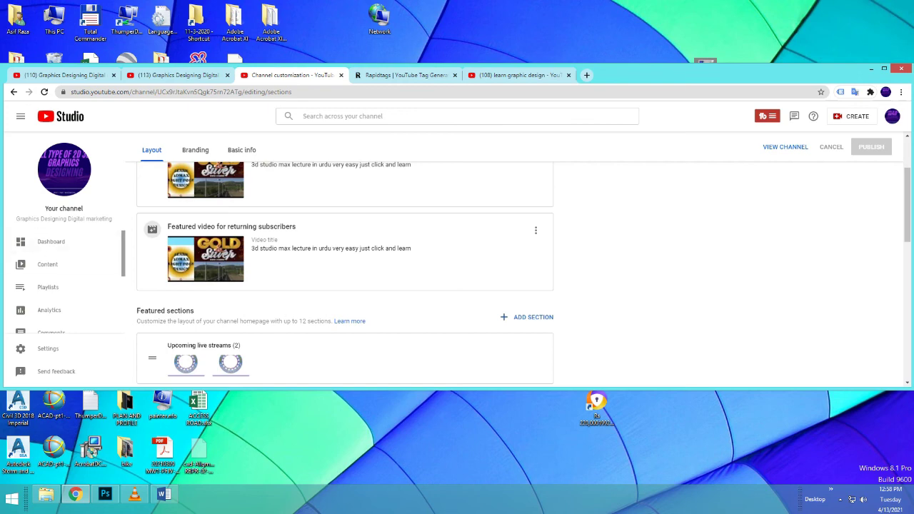
# Look over the channel's Dashboard, its uploaded content list and its playlists in turn.
pyautogui.click(50, 241)
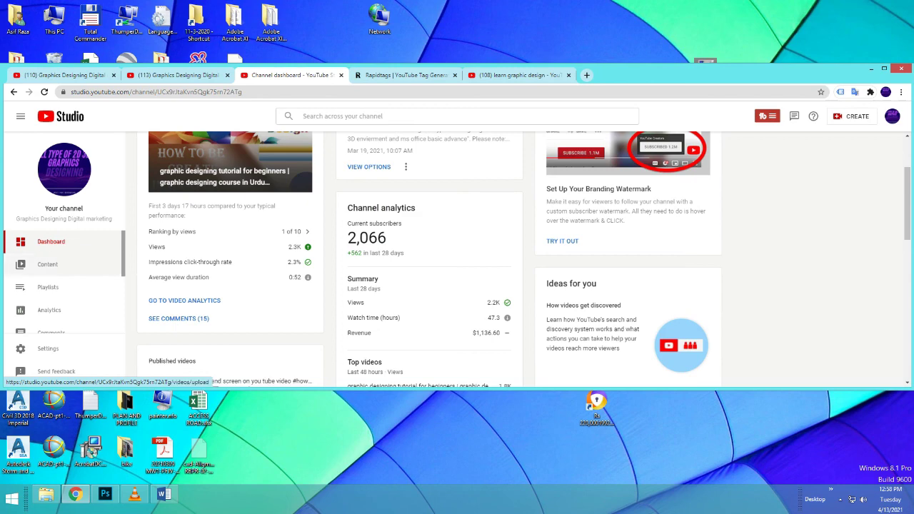
pyautogui.click(48, 264)
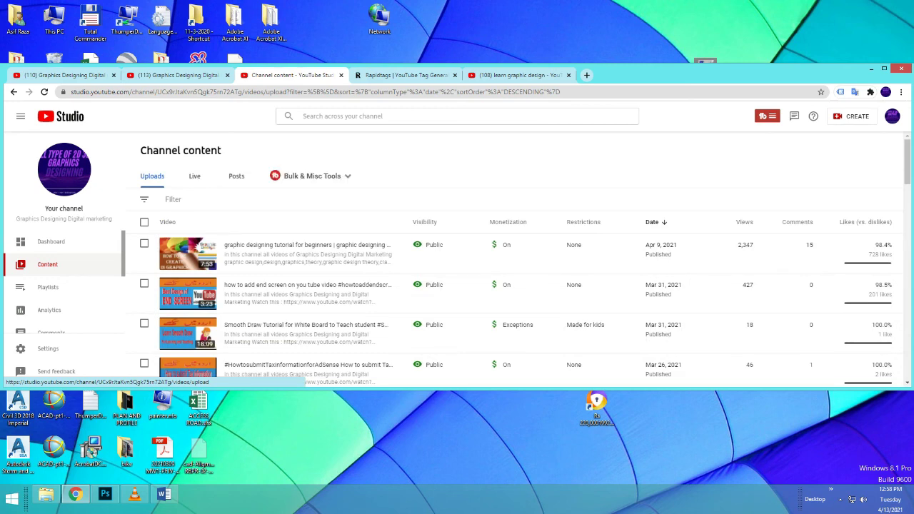
pyautogui.click(47, 287)
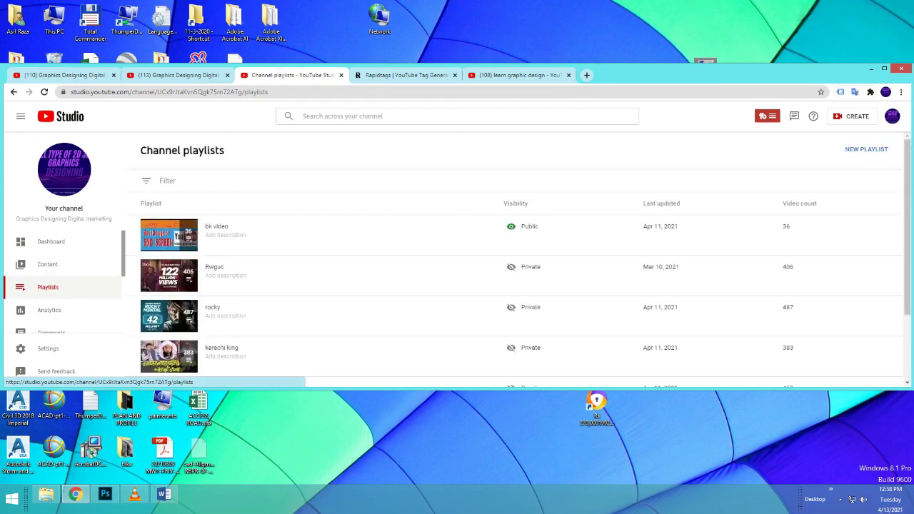
# Review the channel analytics for the last 28 days, going through Overview, Reach, Engagement, Audience and Revenue.
pyautogui.click(49, 309)
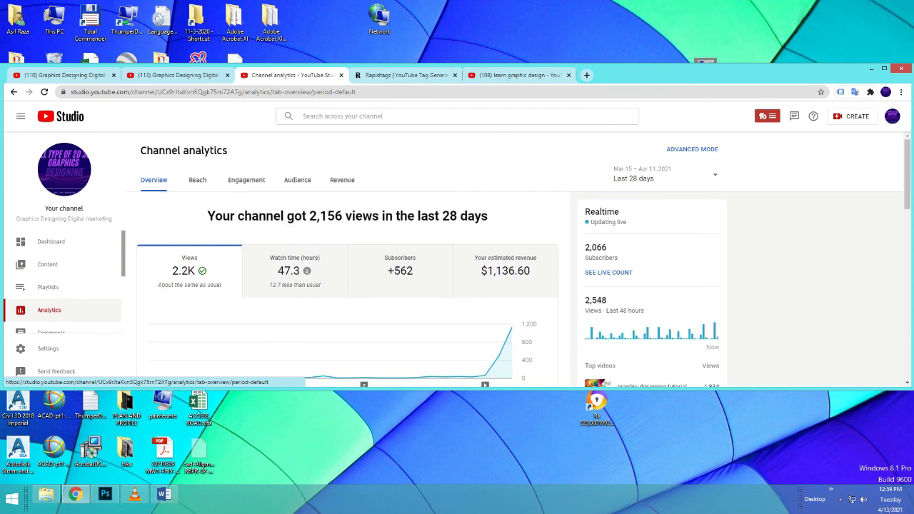
pyautogui.click(197, 180)
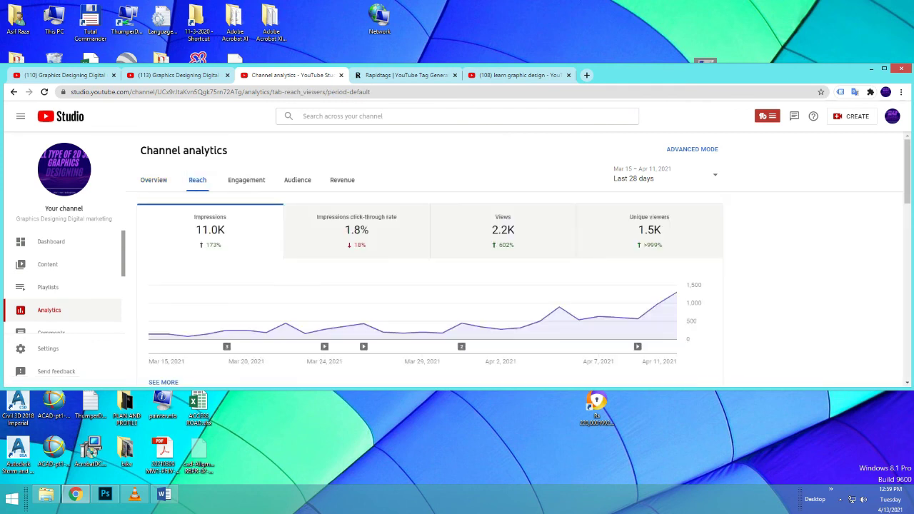
pyautogui.click(247, 179)
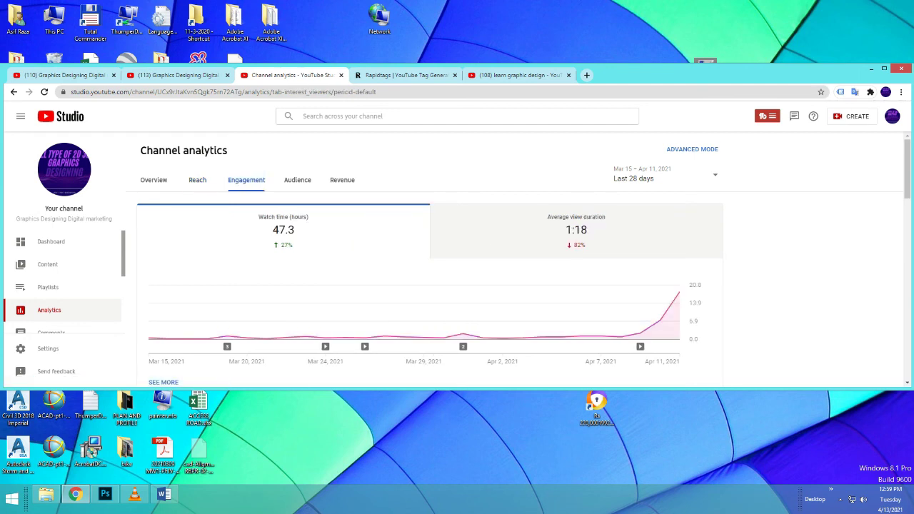
pyautogui.click(297, 180)
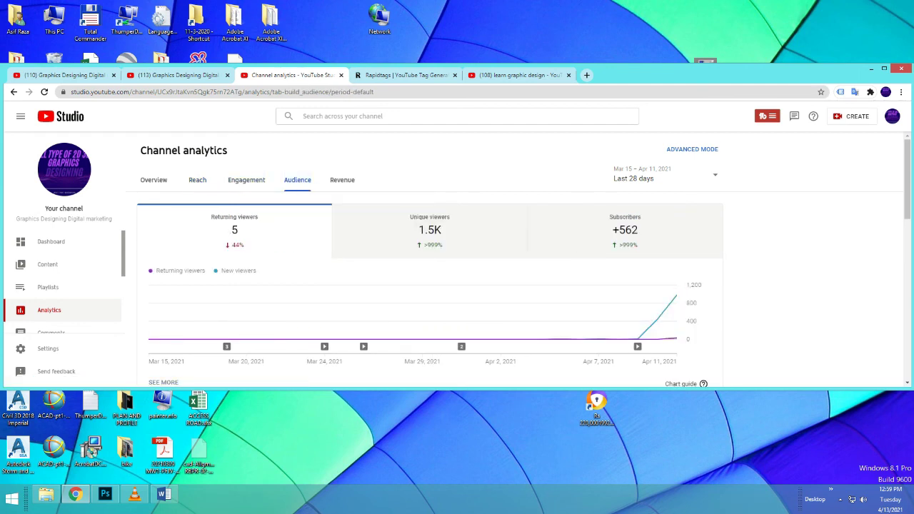
pyautogui.click(342, 179)
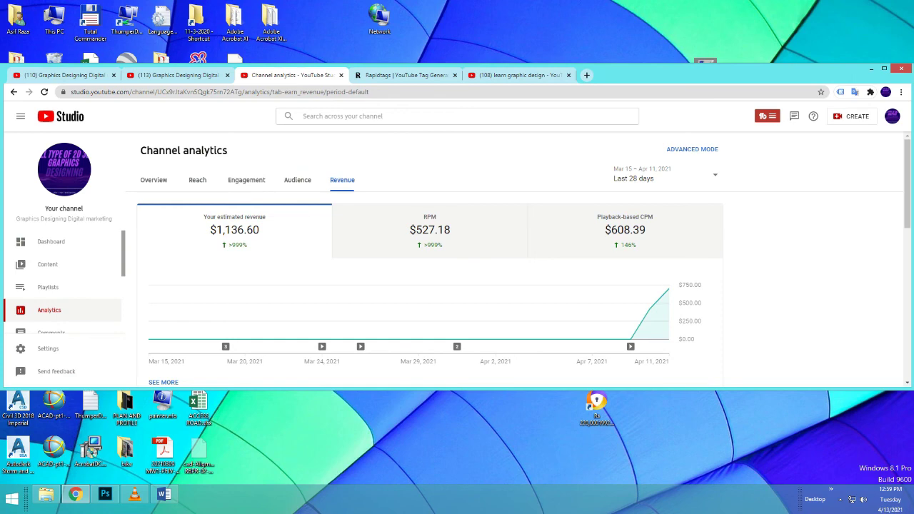
# Open the advanced analytics report and examine the traffic source chart and its full table of sources.
pyautogui.click(692, 149)
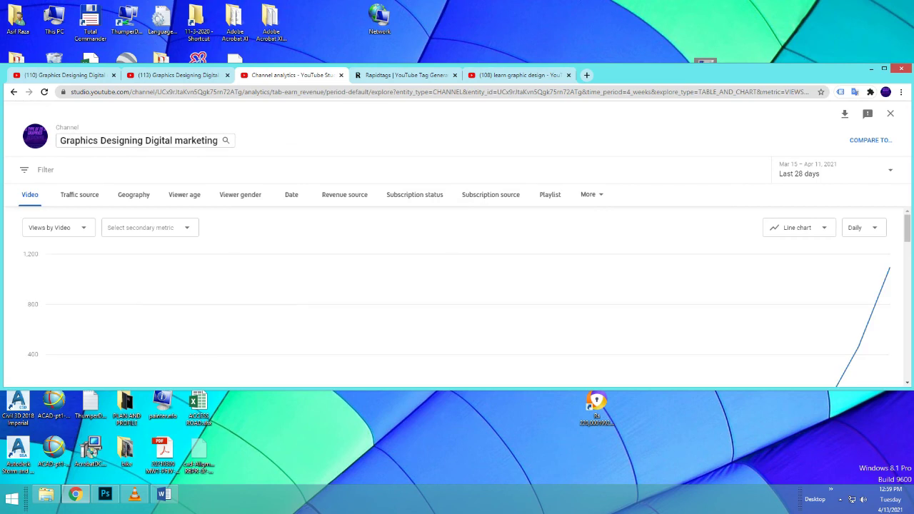
pyautogui.click(79, 194)
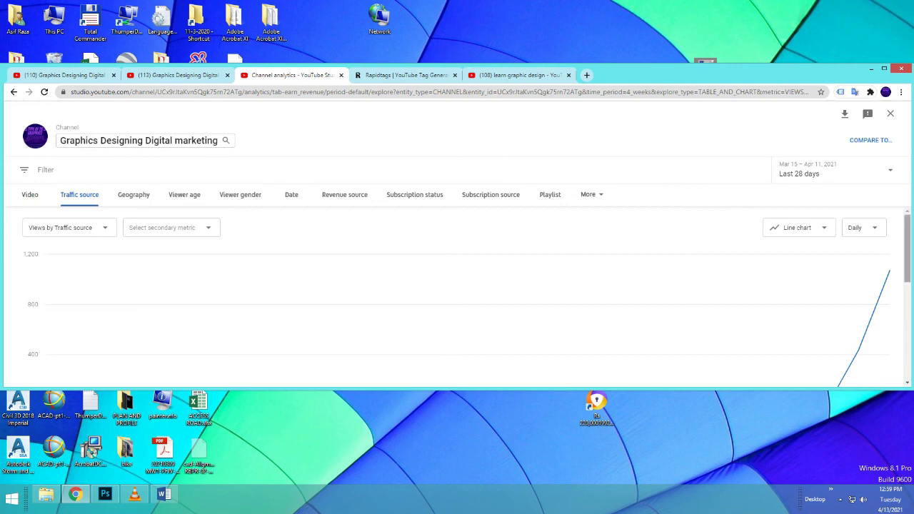
pyautogui.scroll(-3, 457, 296)
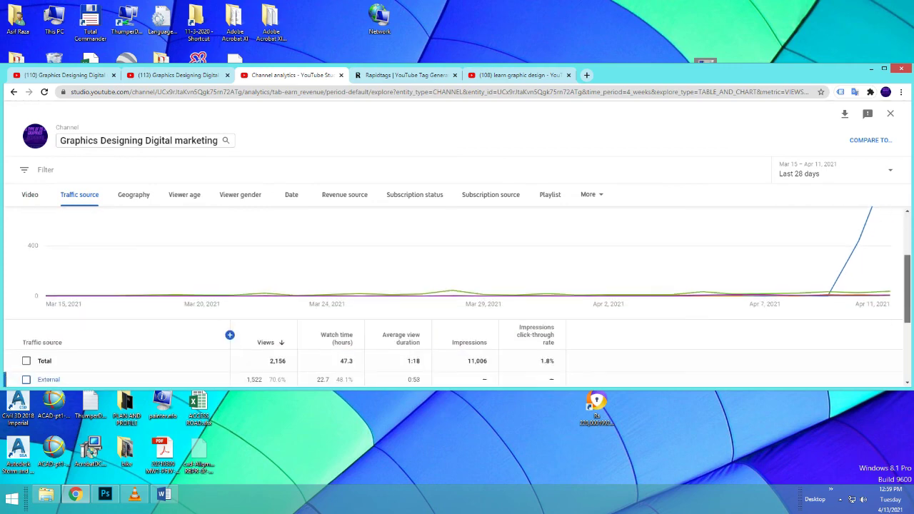
pyautogui.scroll(-2, 456, 296)
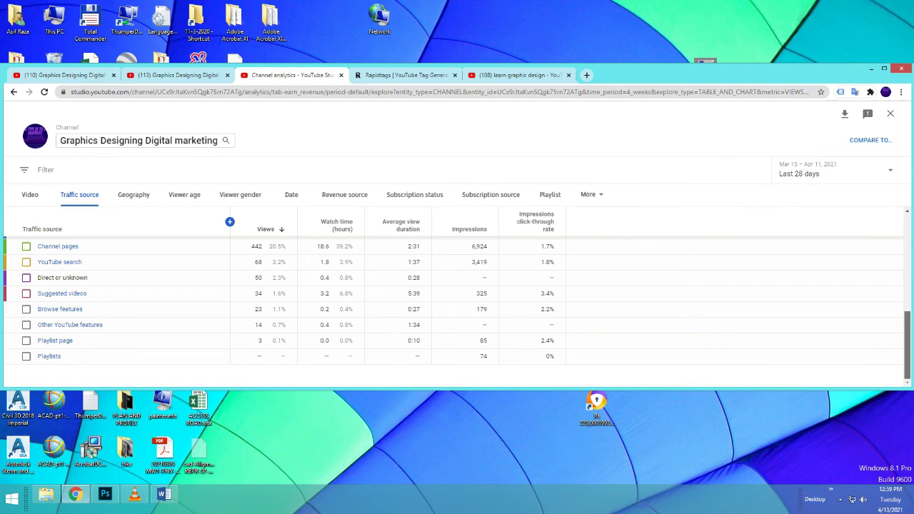
pyautogui.scroll(5, 457, 296)
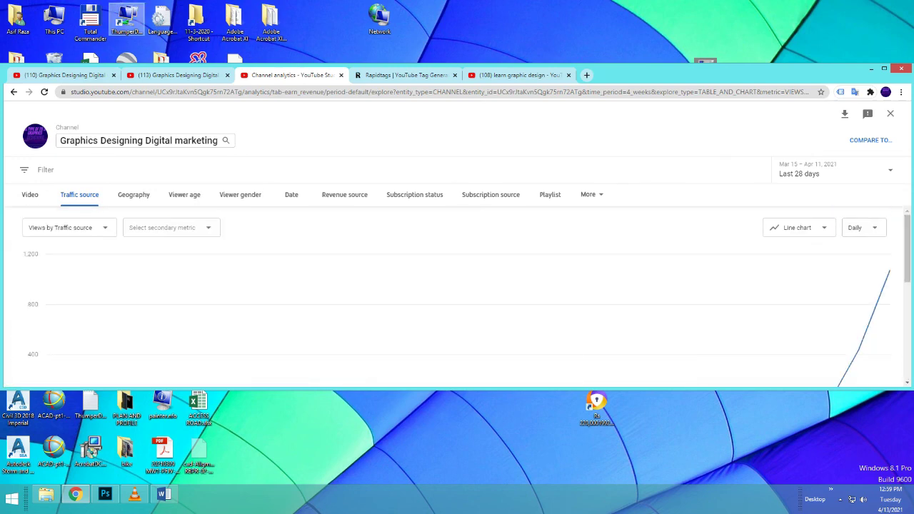
# Close the Studio analytics page and look over the uploaded videos on the channel's public page.
pyautogui.click(340, 75)
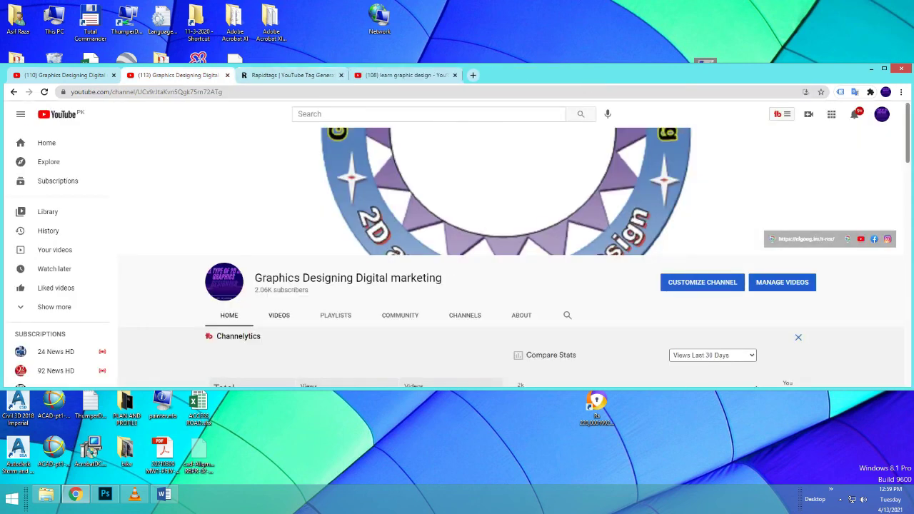
pyautogui.scroll(-1, 457, 249)
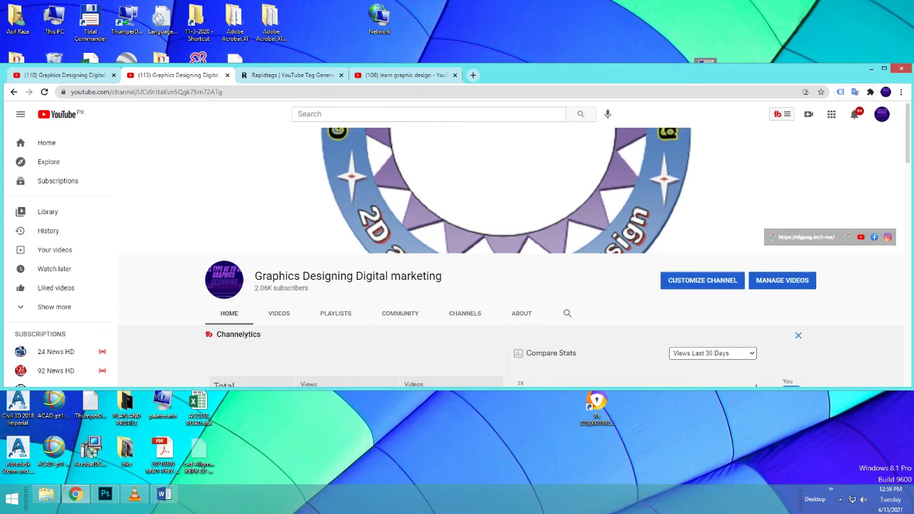
pyautogui.click(279, 224)
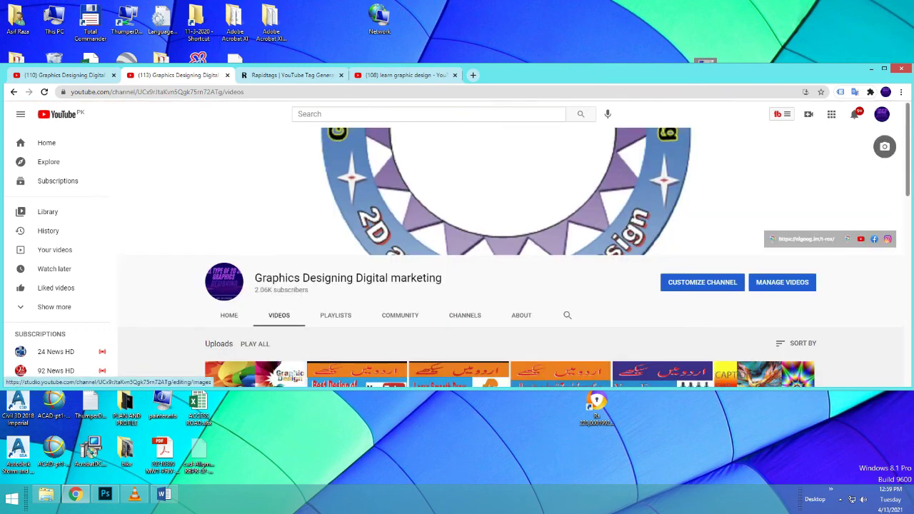
pyautogui.scroll(-1, 530, 245)
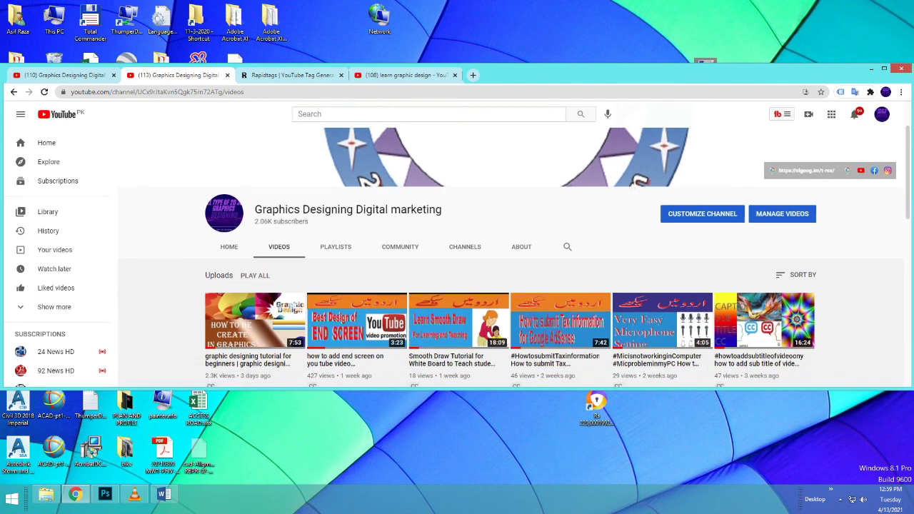
# Browse the channel page's Playlists, Community and Channels sections, and read the description and stats in its About section.
pyautogui.click(336, 246)
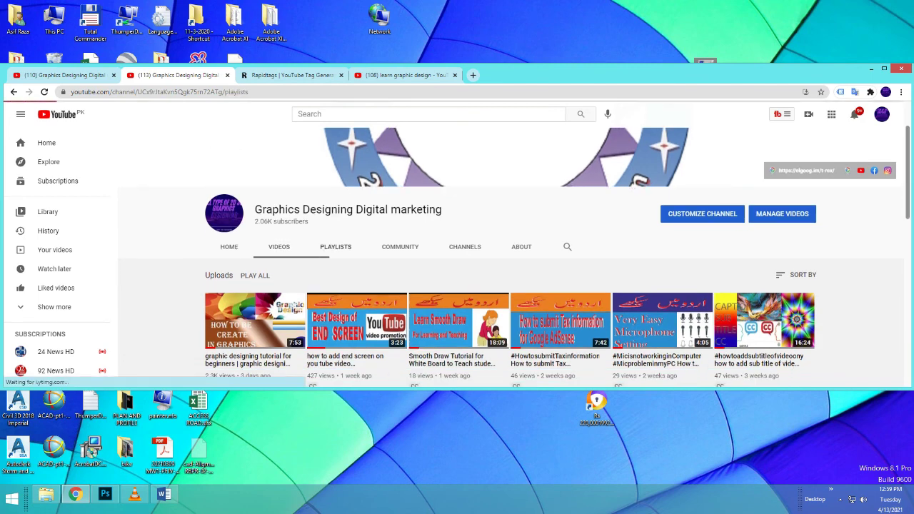
pyautogui.click(399, 315)
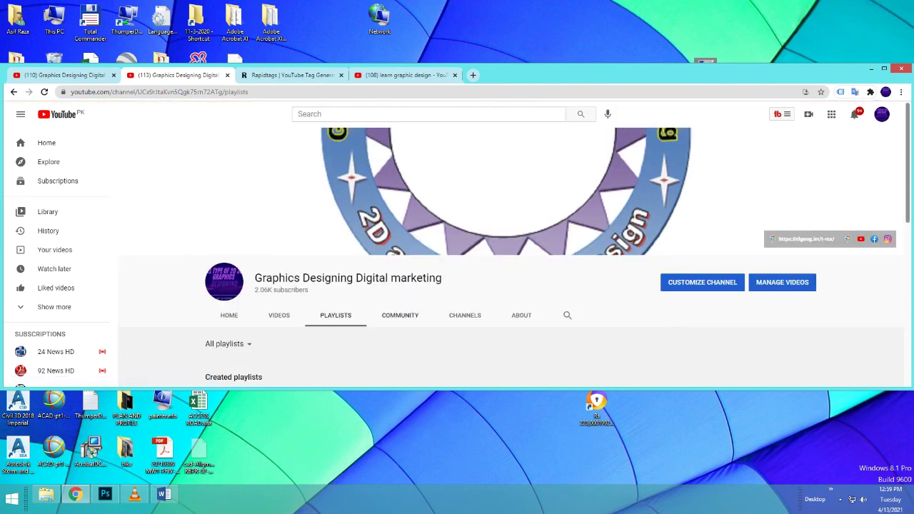
pyautogui.click(465, 315)
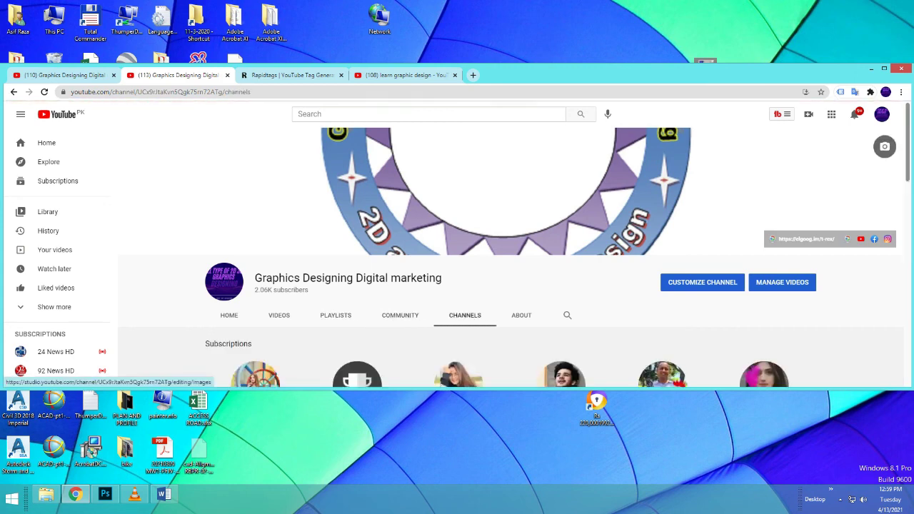
pyautogui.scroll(-1, 499, 286)
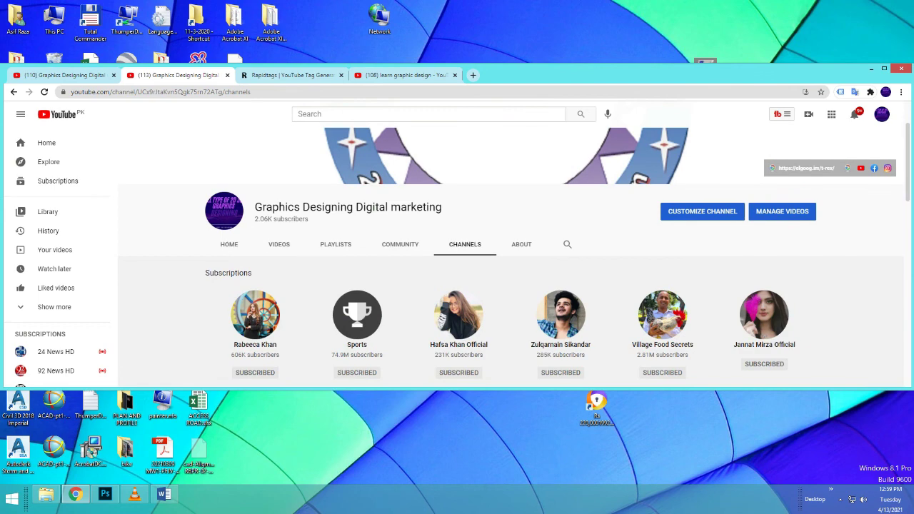
pyautogui.click(521, 244)
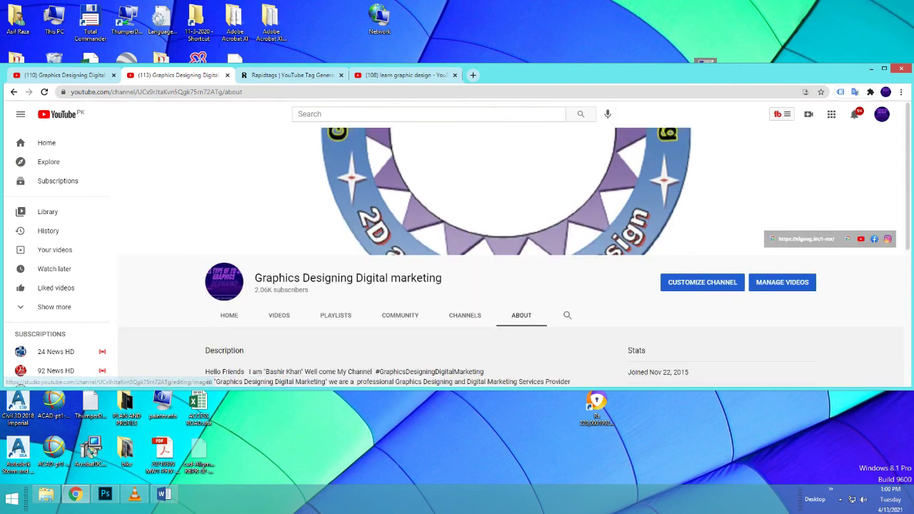
pyautogui.scroll(-1, 514, 257)
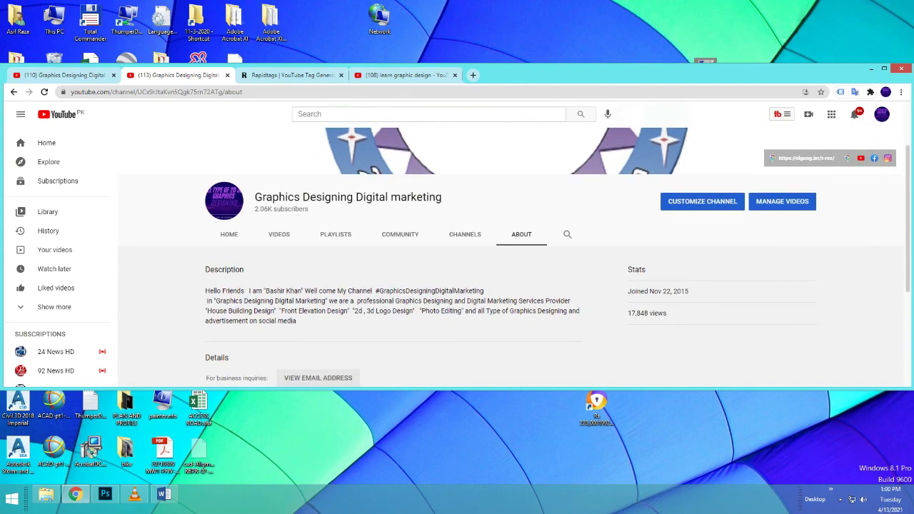